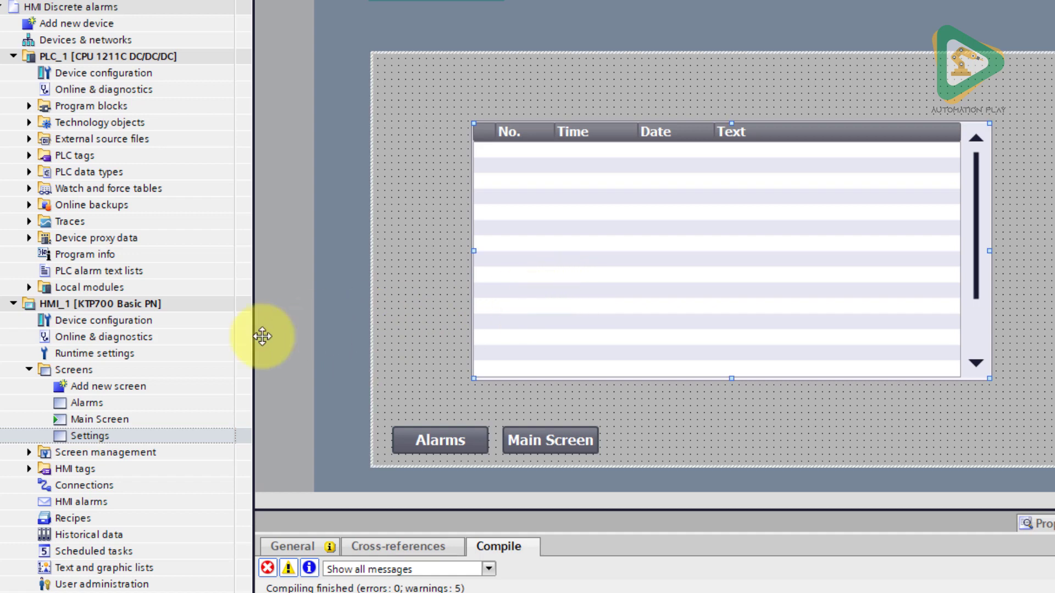
Step: Delete the alarm view from the Settings screen and place an alarm view in the middle of the Alarms screen
key(Delete)
click(99, 404)
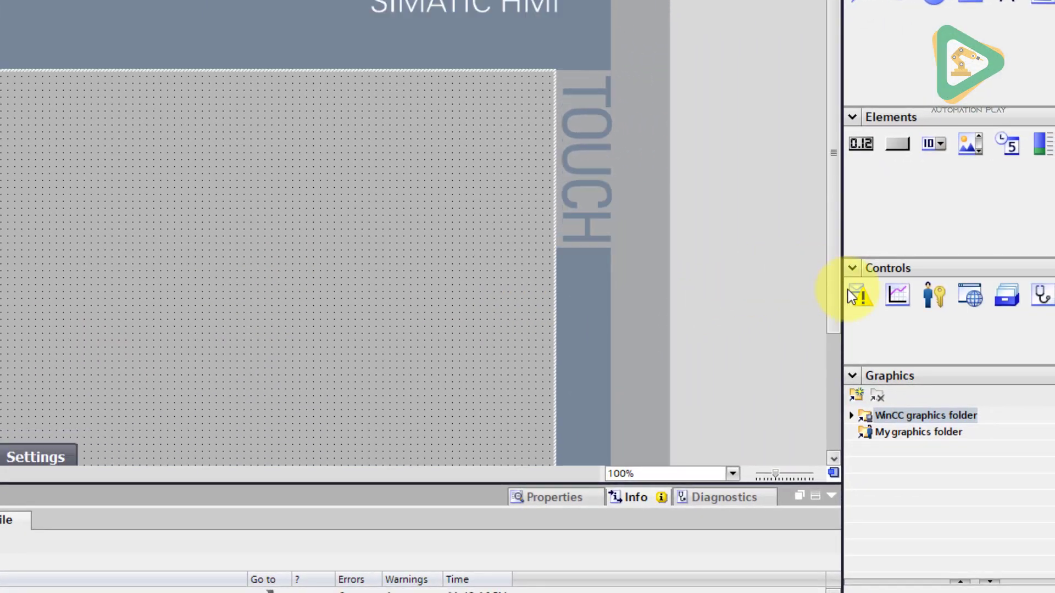
drag(109, 262, 109, 263)
drag(125, 262, 161, 254)
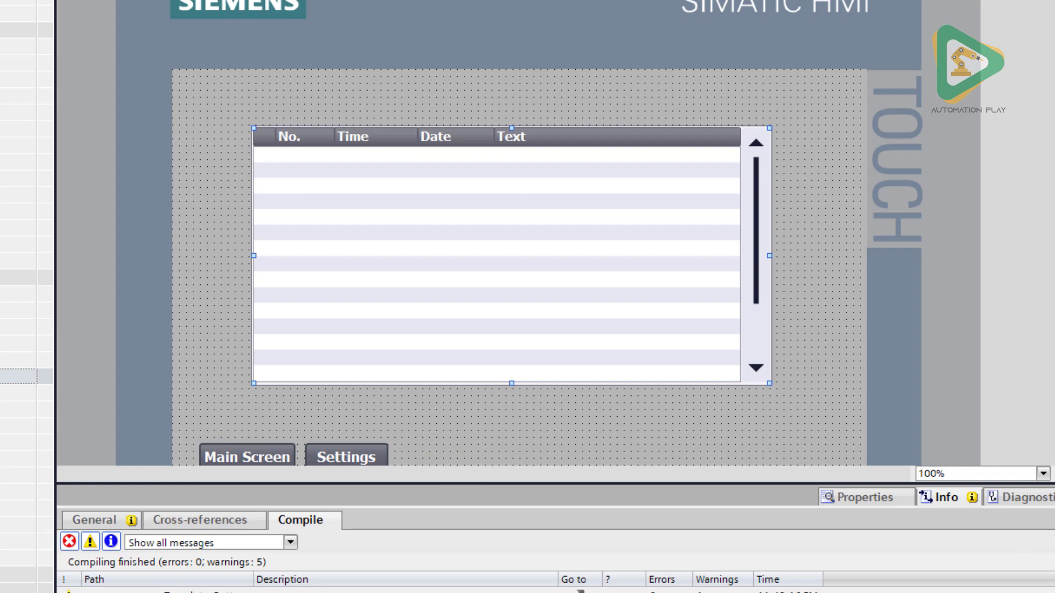
click(1053, 497)
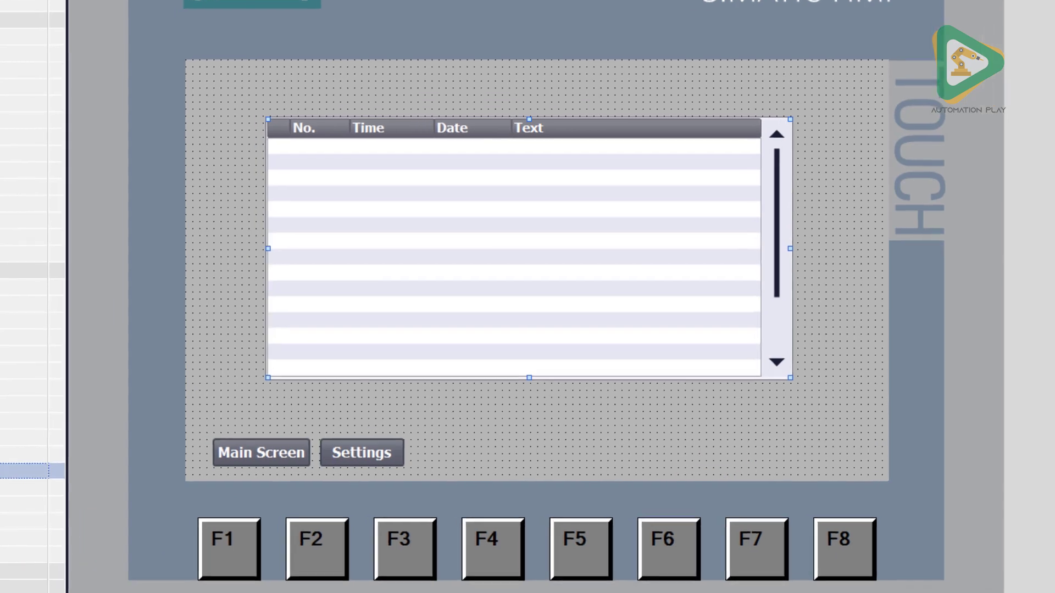
Step: Open HMI_1's HMI alarms editor and examine its system events, alarm classes with their state machines, and alarm groups
click(61, 382)
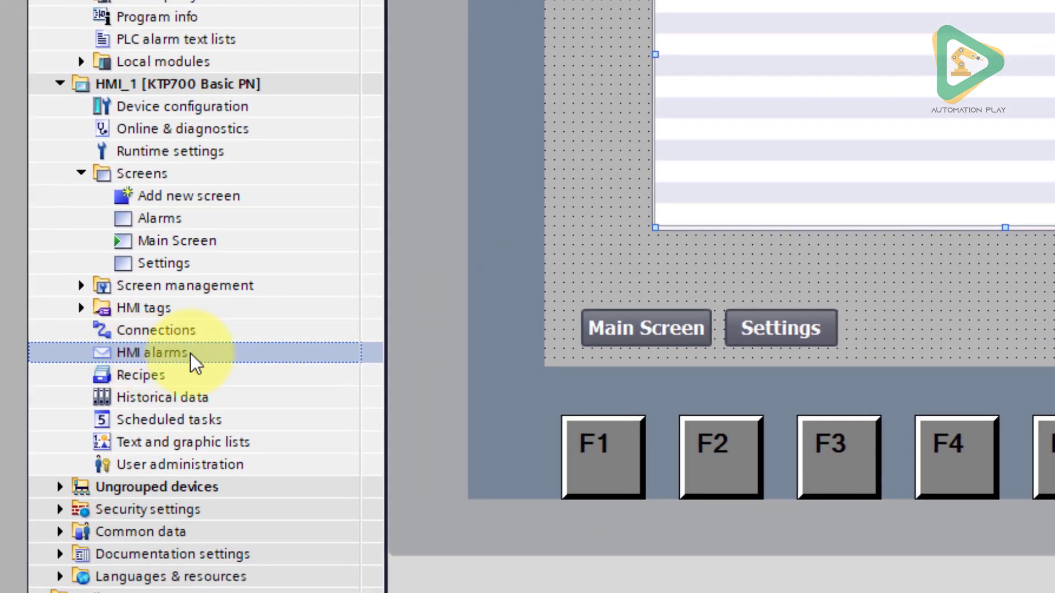
double_click(223, 352)
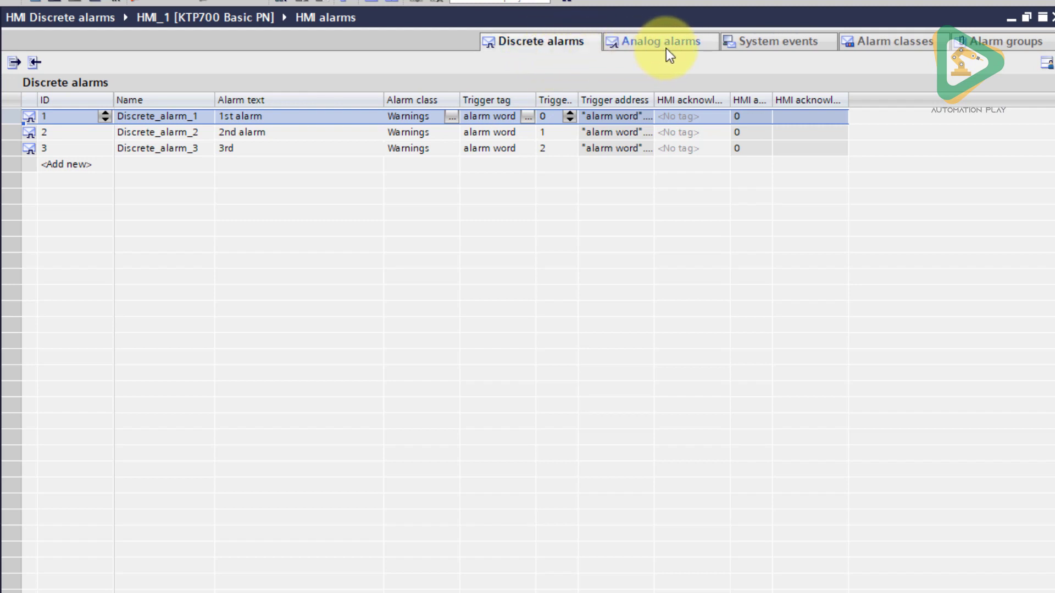
click(759, 41)
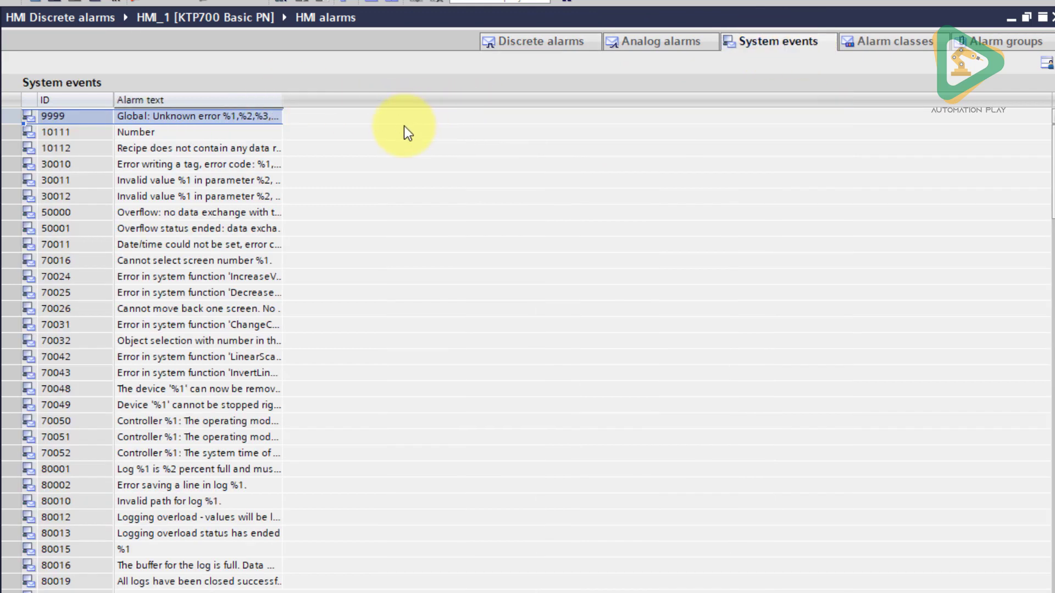
drag(1053, 131, 1053, 582)
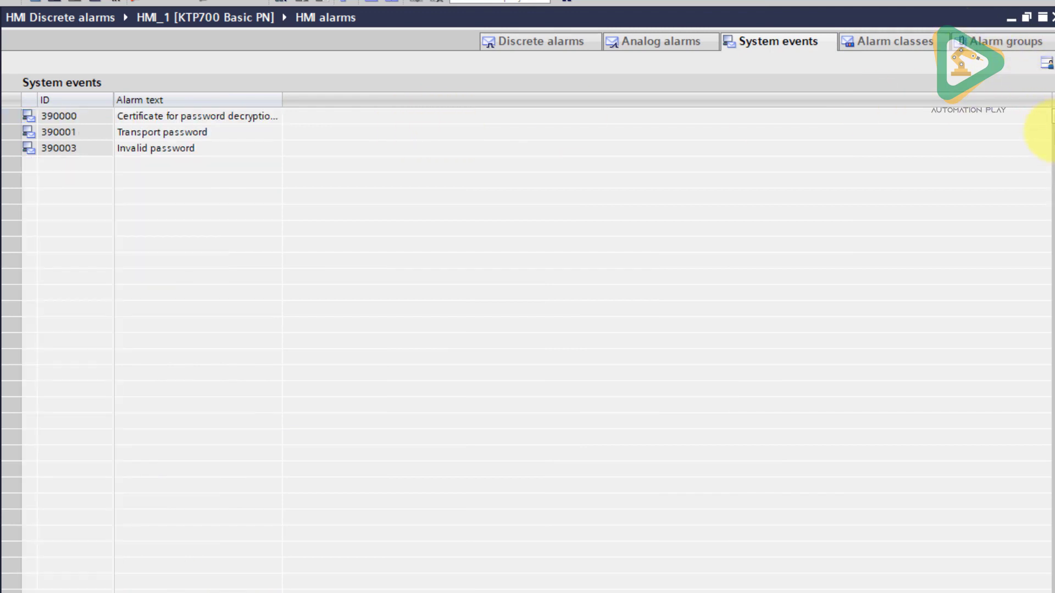
drag(1053, 131, 1054, 132)
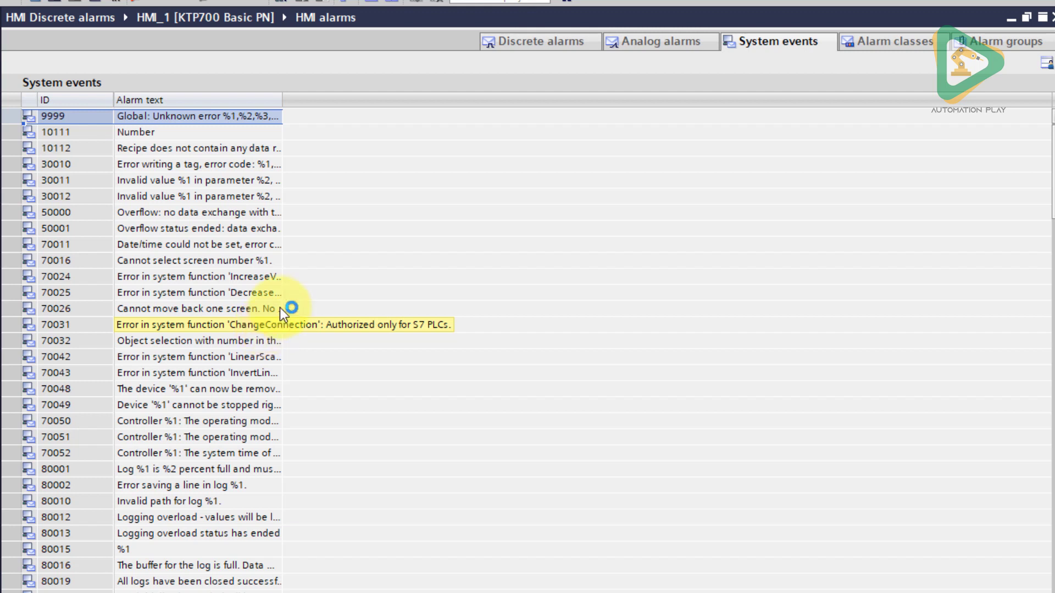
click(907, 40)
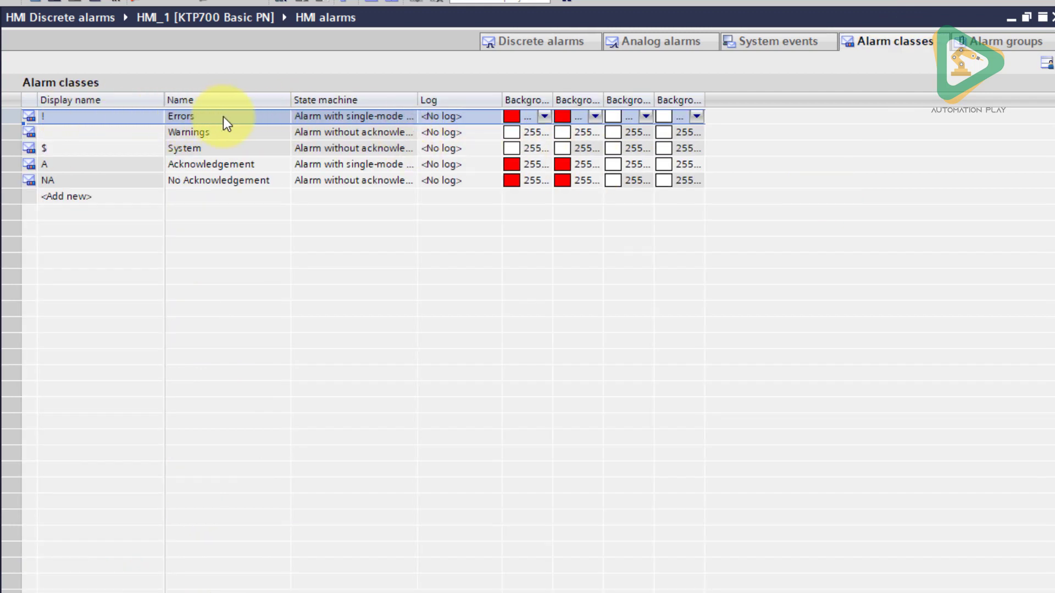
drag(419, 97, 514, 98)
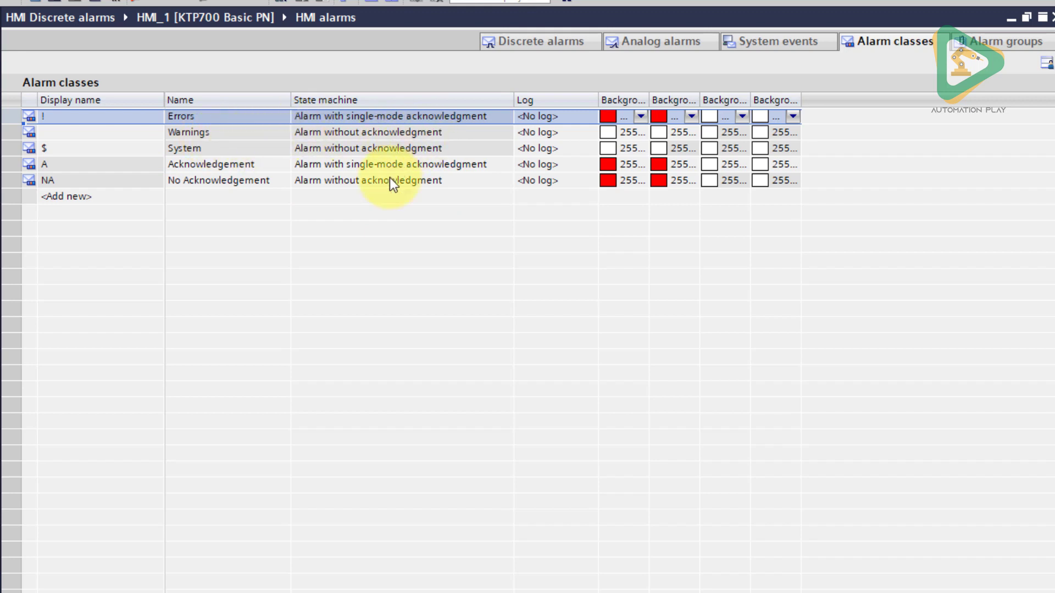
click(1006, 42)
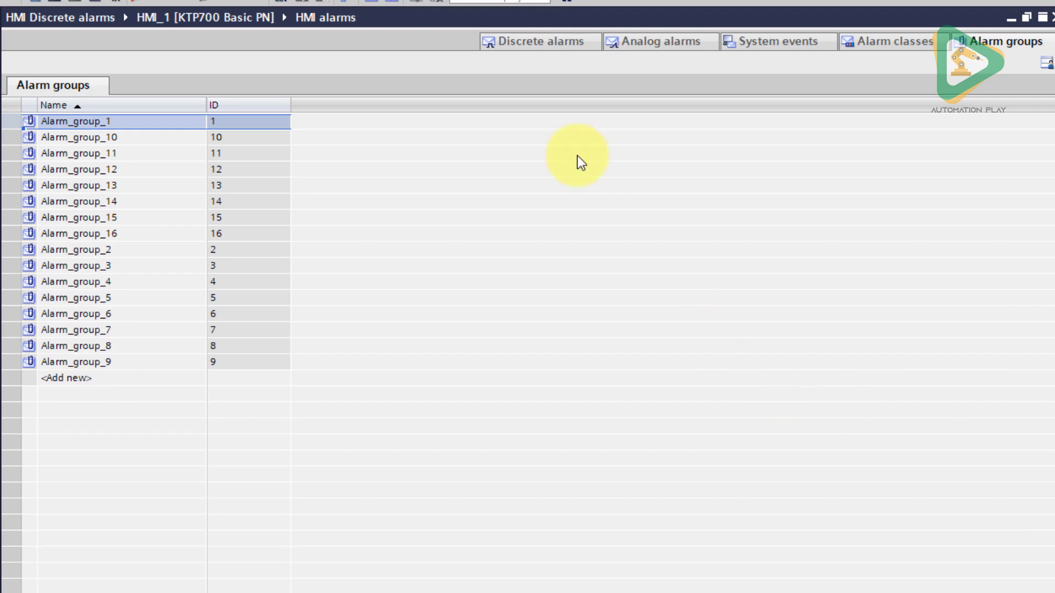
Step: Delete all three existing discrete alarms from the HMI alarms
click(557, 44)
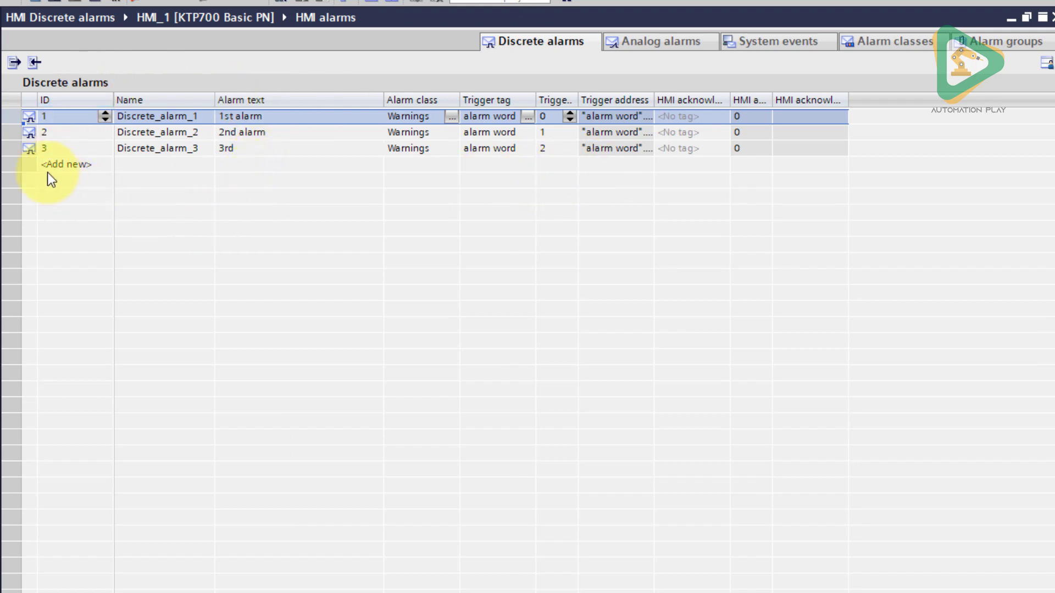
shift+click(9, 148)
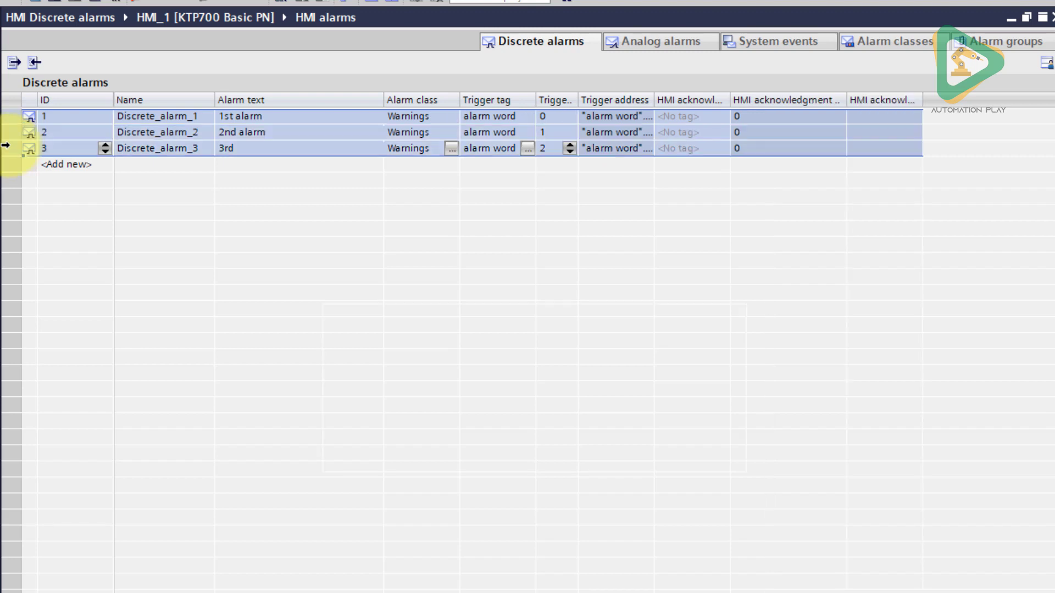
key(Delete)
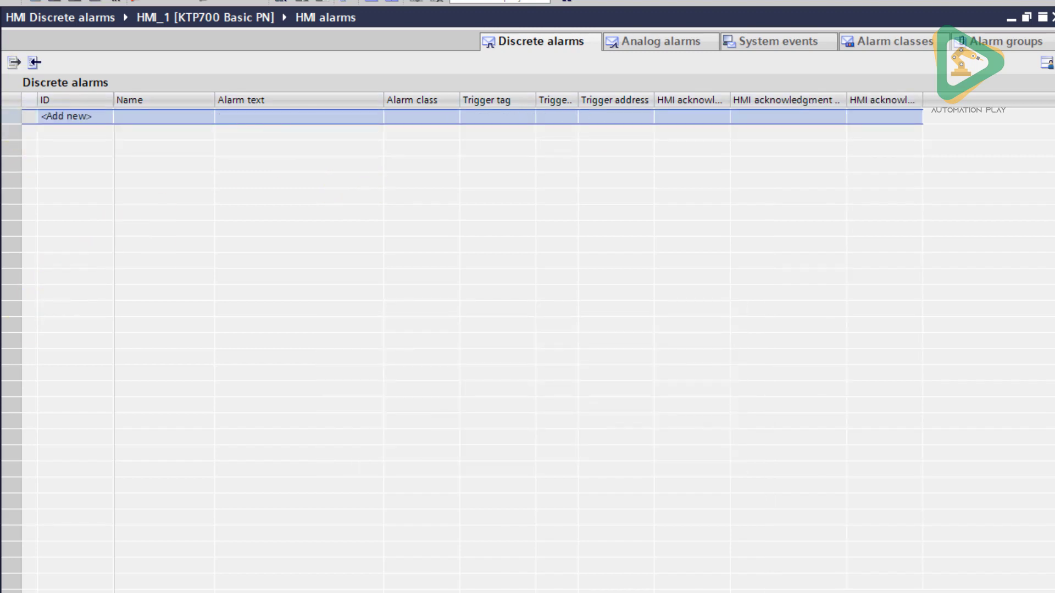
Step: Add a new discrete alarm with ID 1 and name it "Motor Trip"
click(78, 116)
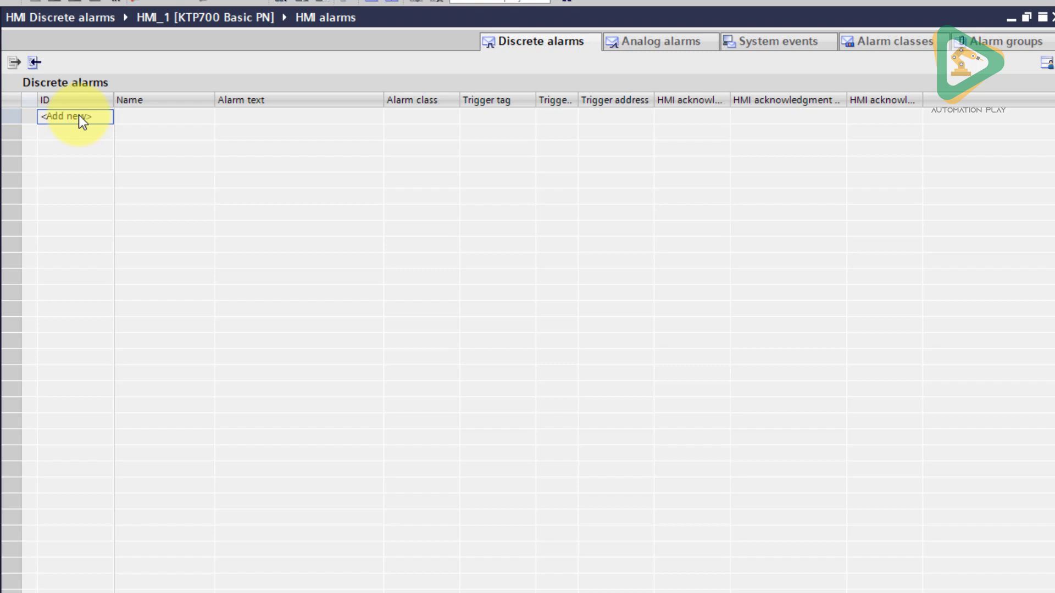
click(78, 115)
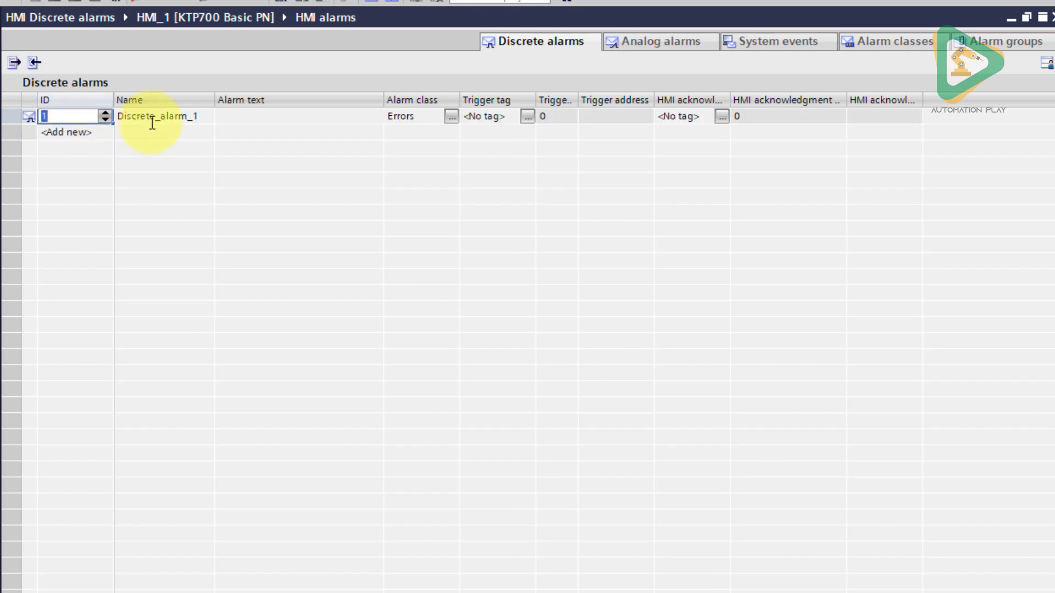
click(180, 117)
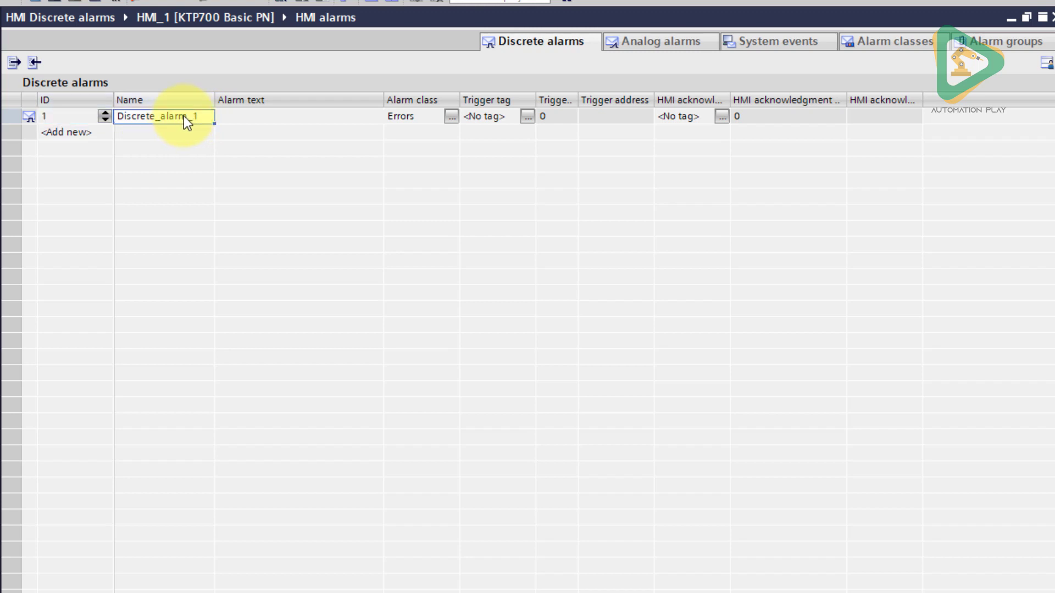
click(183, 116)
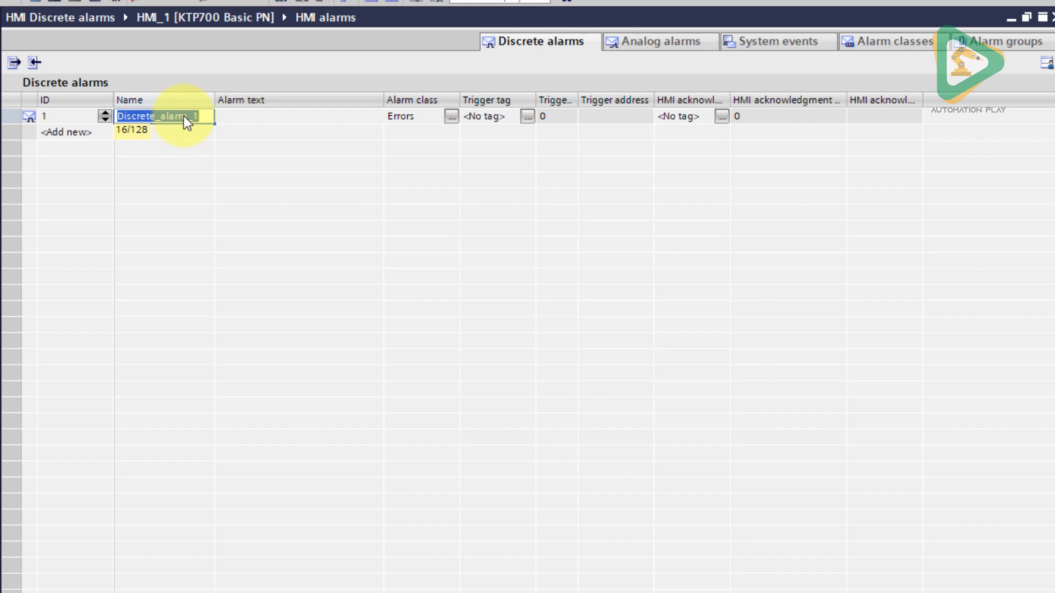
text(Motor Tr)
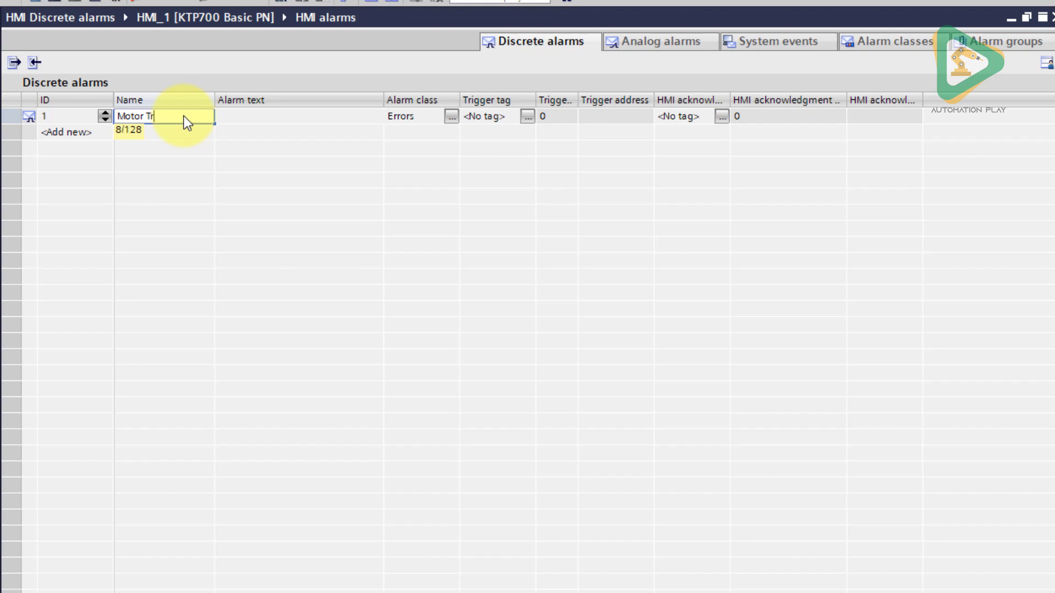
text(ip)
key(Return)
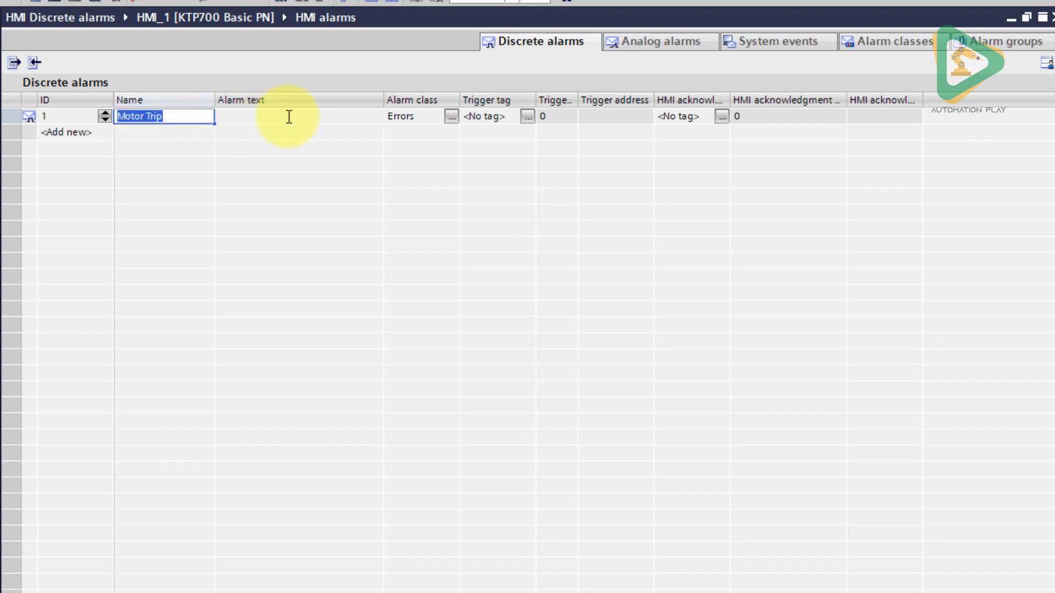
Step: Enter "Oops! Motor tripped due to overload" as the alarm text of the Motor Trip alarm
click(290, 117)
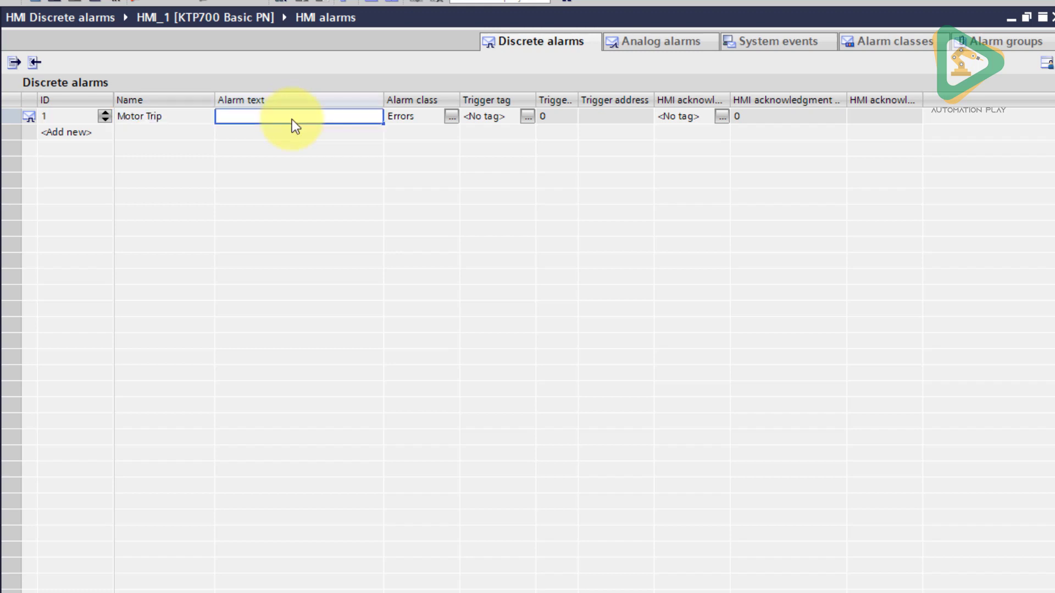
text(Oops! Motor tripped)
key(BackSpace)
key(BackSpace)
key(BackSpace)
key(BackSpace)
key(BackSpace)
key(BackSpace)
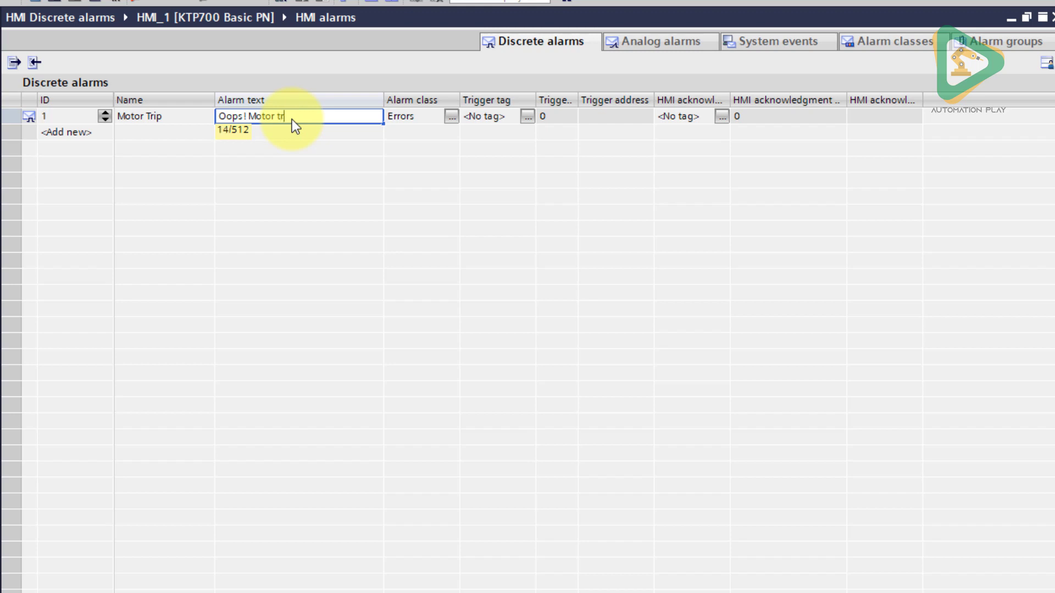
text(ipped due t)
text(o over)
key(BackSpace)
key(BackSpace)
key(BackSpace)
key(BackSpace)
text(overload)
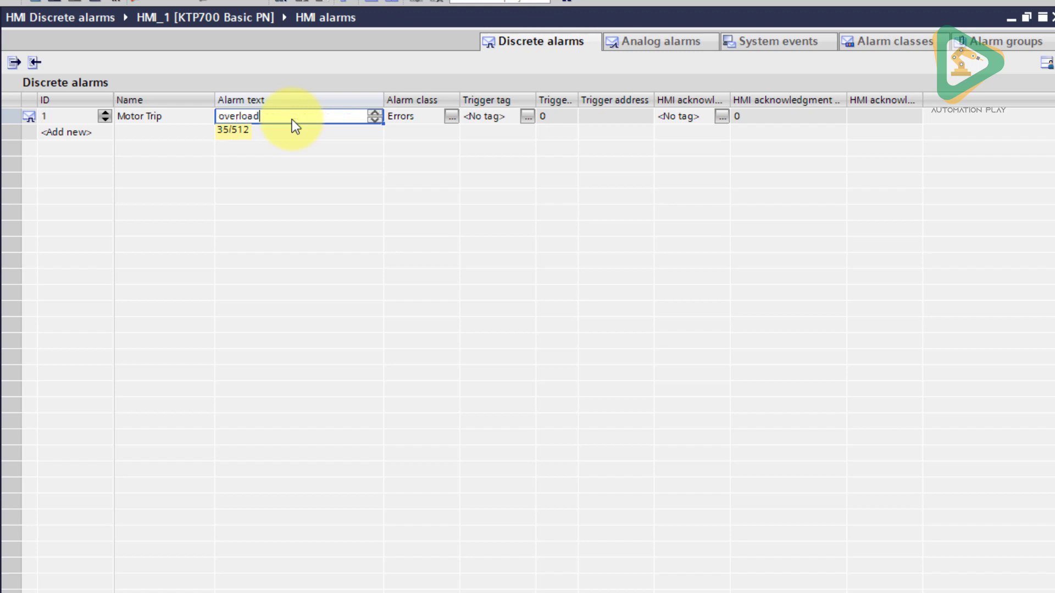
Step: Set the alarm class of the Motor Trip alarm to Warnings
click(451, 114)
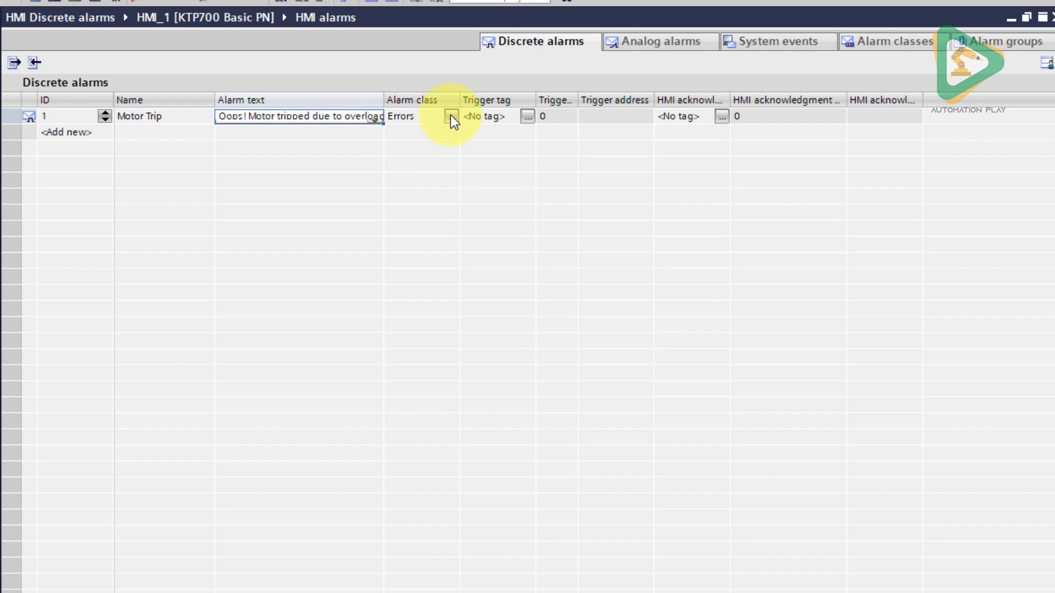
click(451, 120)
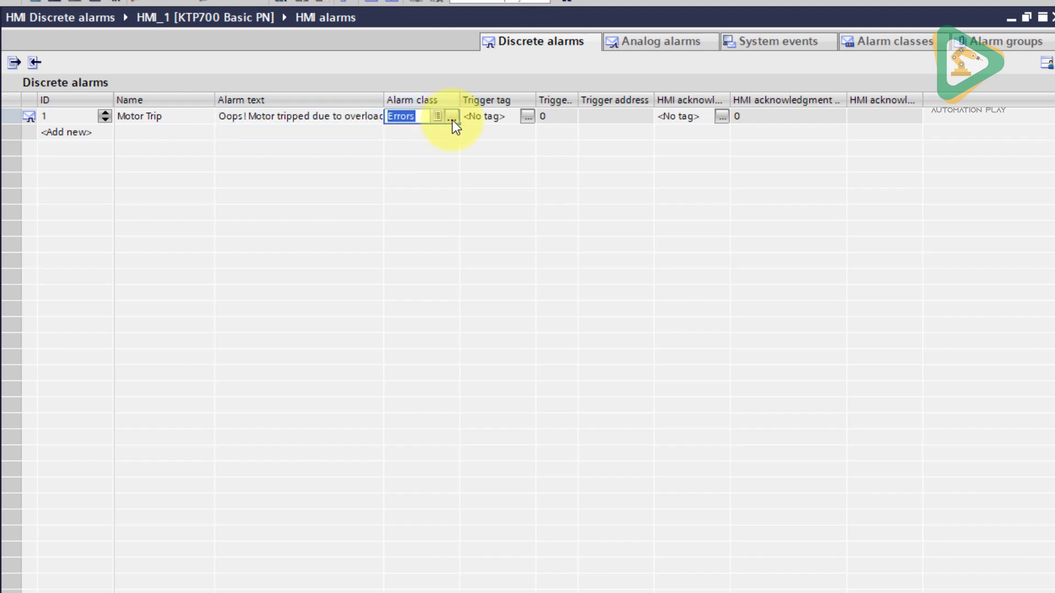
click(452, 118)
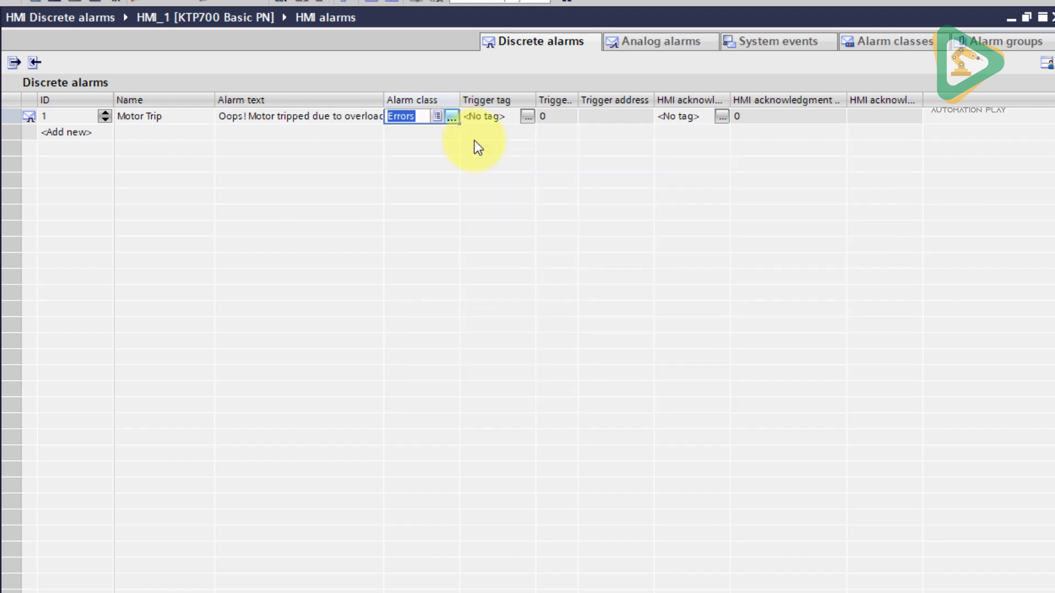
click(435, 116)
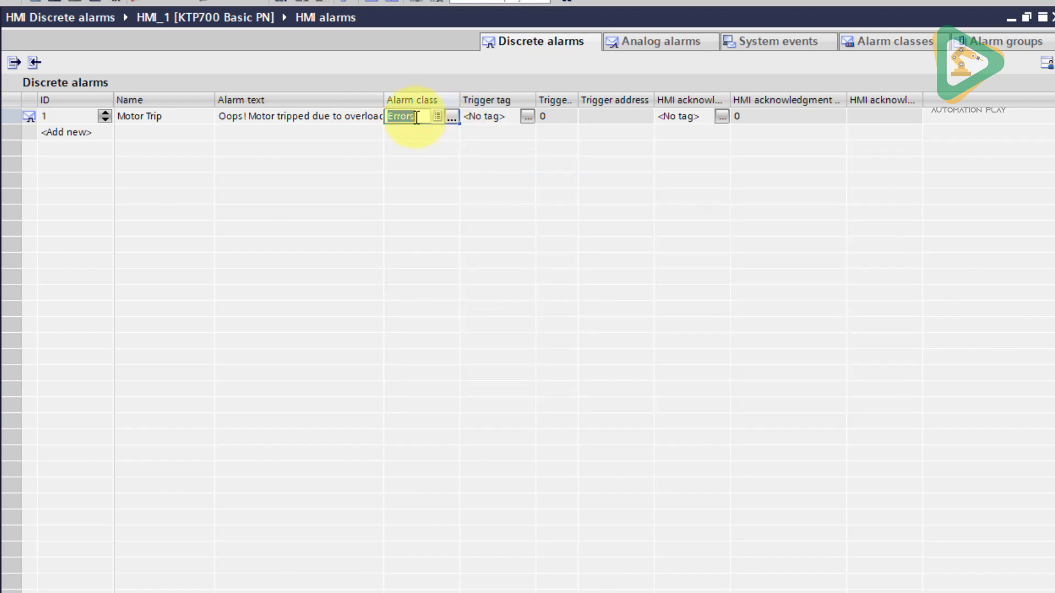
click(452, 117)
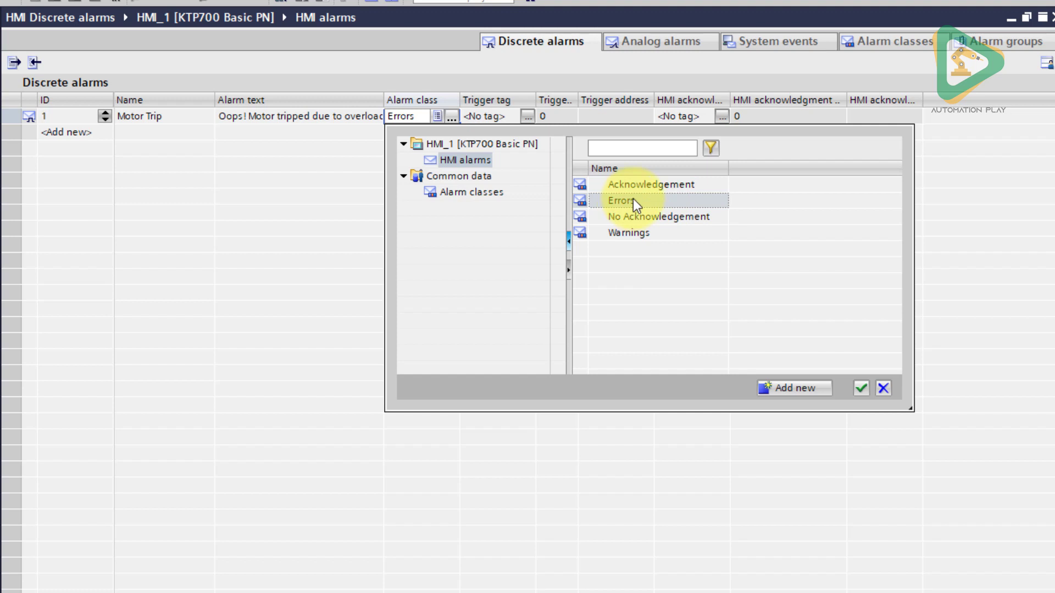
double_click(632, 236)
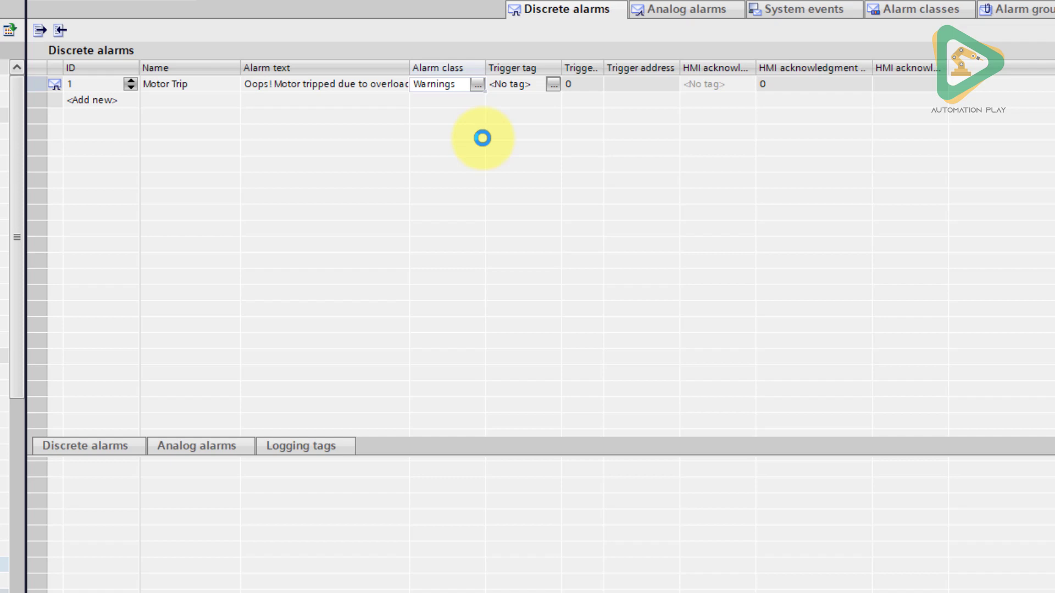
Step: Create an internal HMI tag named "Alarm Trigger" with data type Int in the default tag table
click(110, 88)
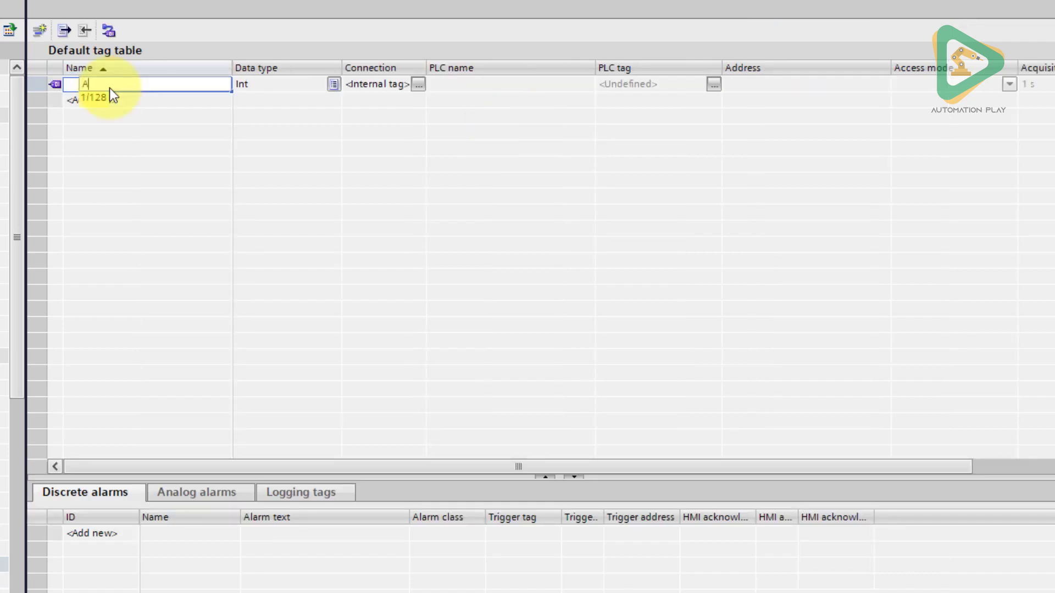
text(Alarm Trigger)
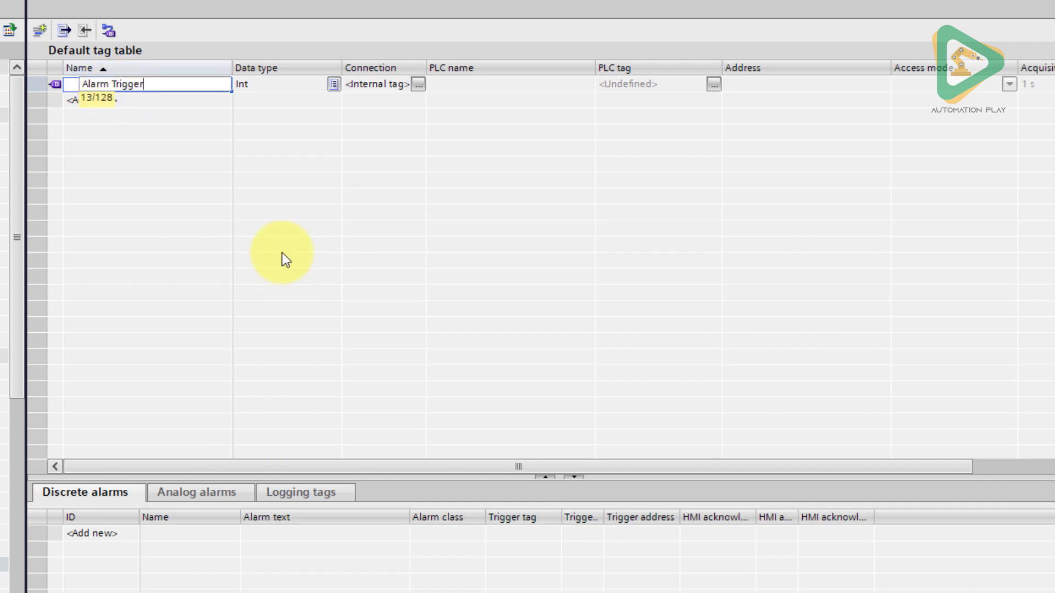
click(329, 81)
click(345, 94)
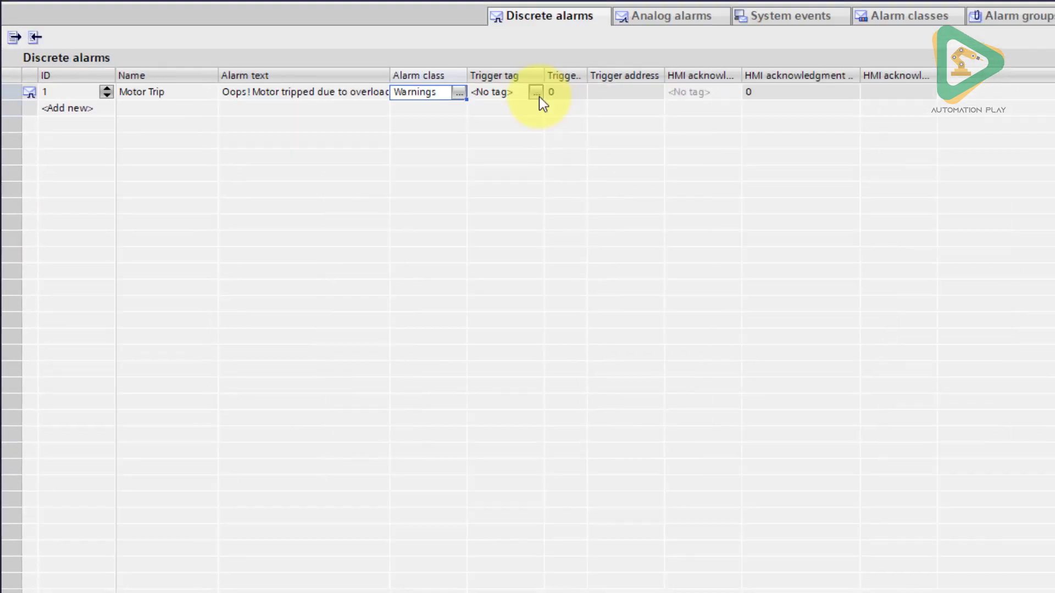
Step: Assign the Alarm Trigger tag from HMI_1's default tag table as the trigger tag of the Motor Trip discrete alarm
click(539, 97)
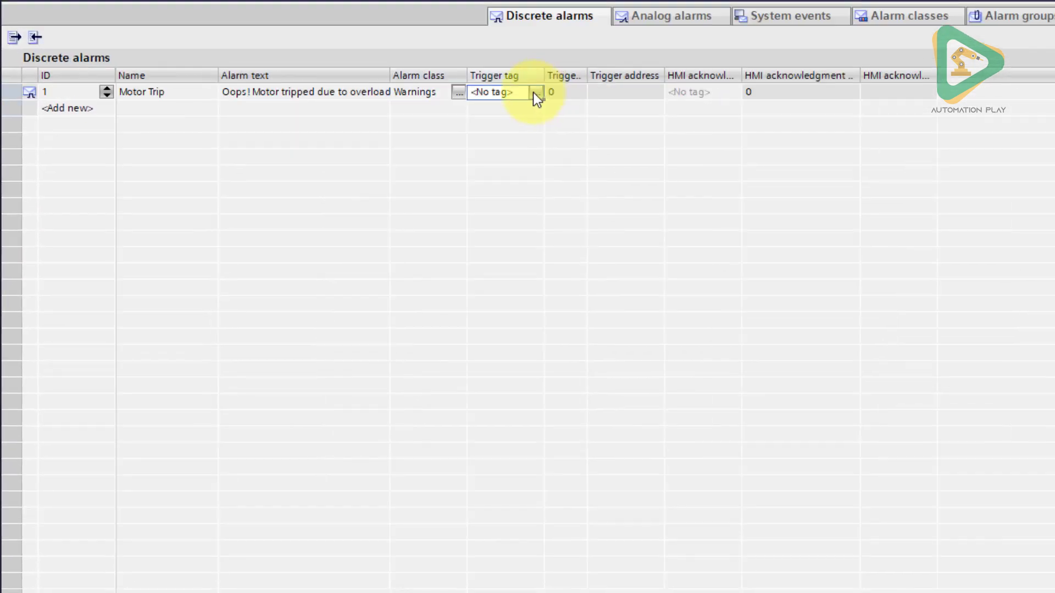
click(533, 92)
click(533, 93)
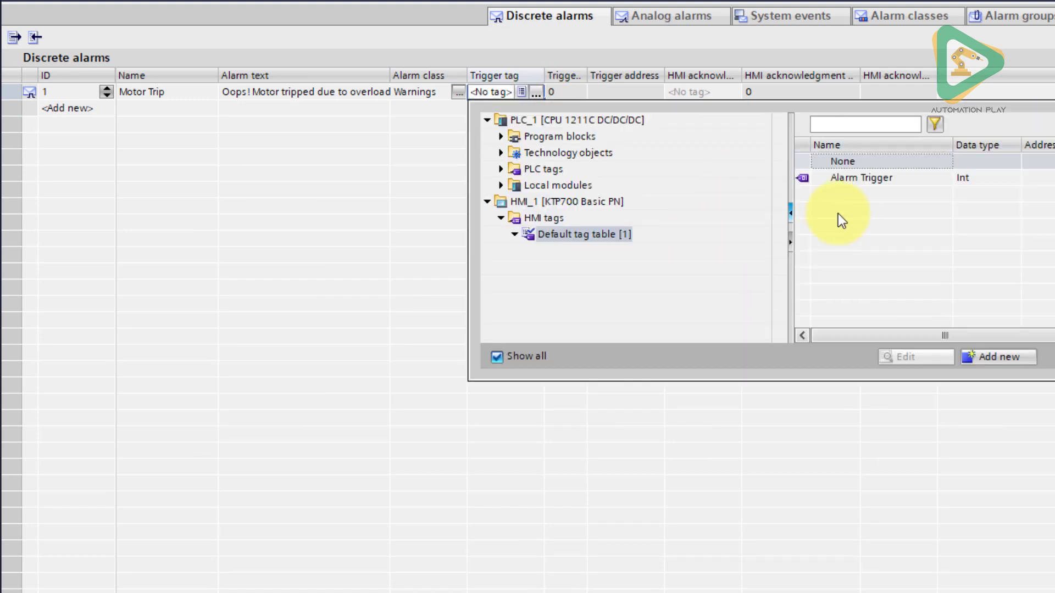
double_click(878, 177)
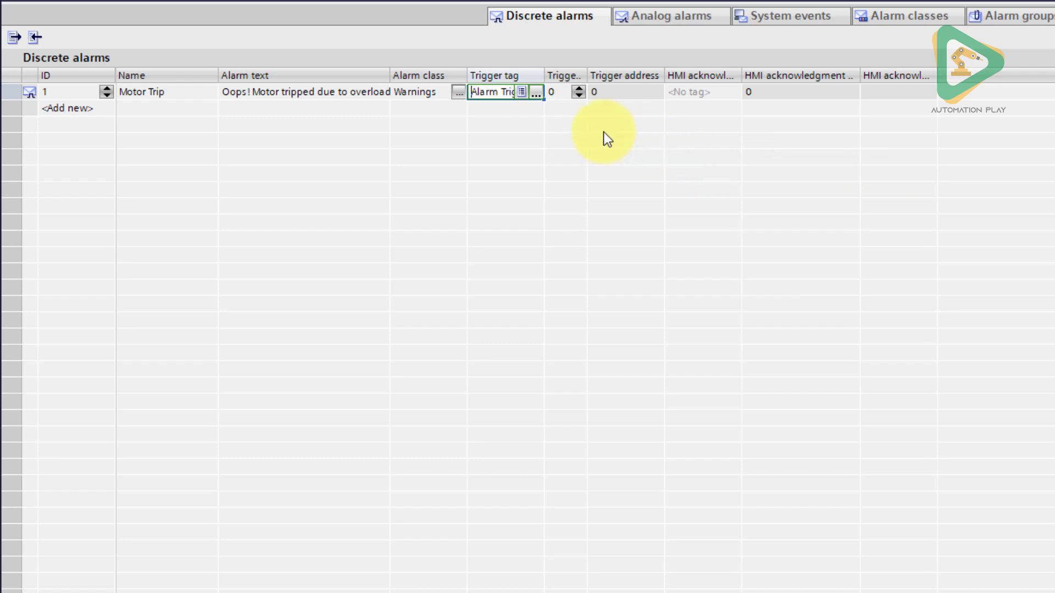
Step: Open HMI_1's Alarms screen and move the alarm view slightly up to about x 79, y 35
click(512, 123)
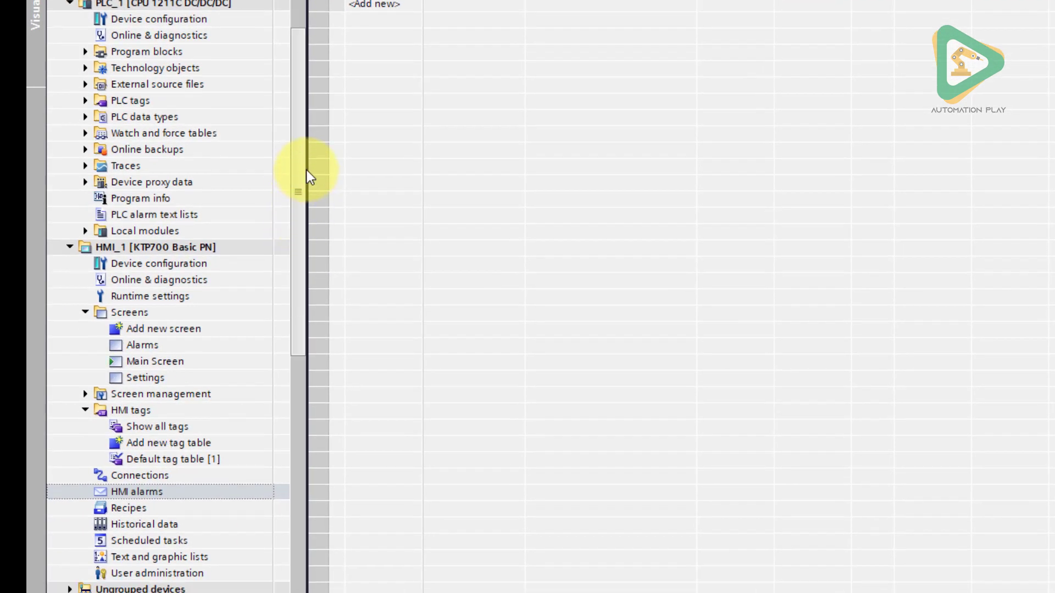
scroll(305, 169, down, 2)
scroll(306, 169, up, 2)
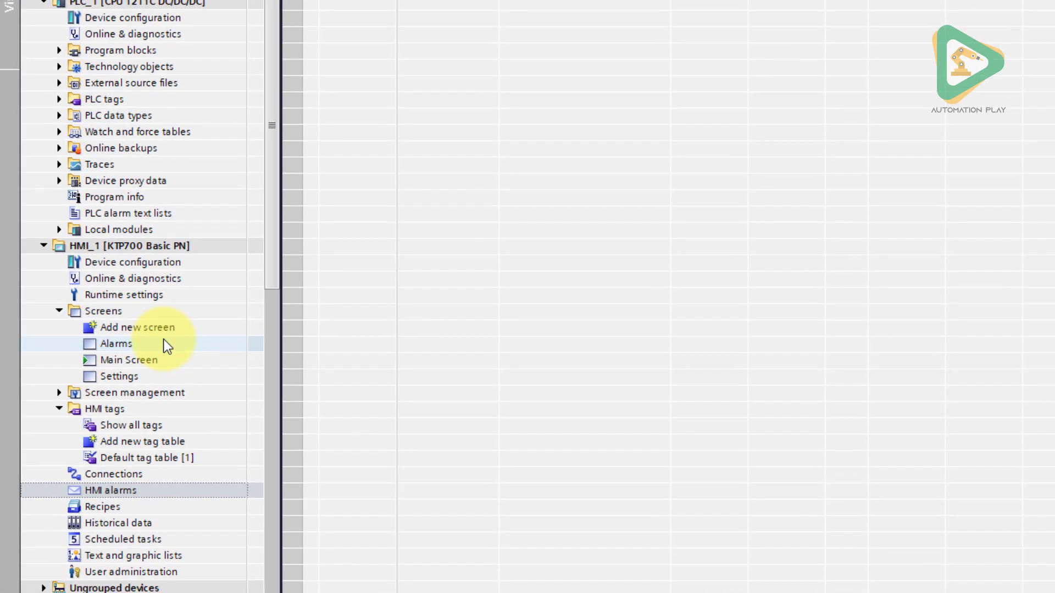
double_click(135, 346)
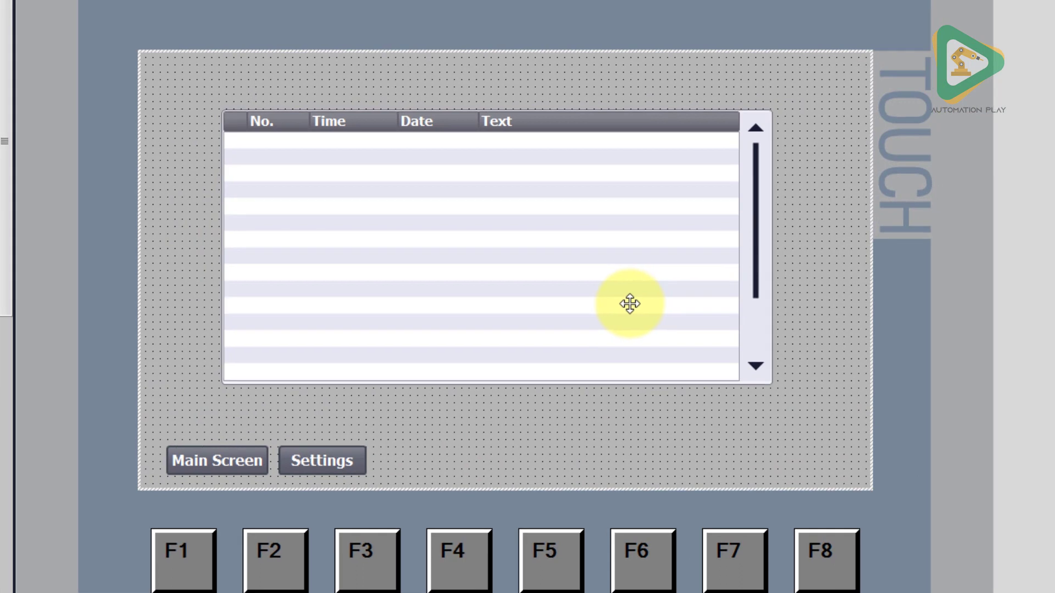
drag(511, 297, 501, 269)
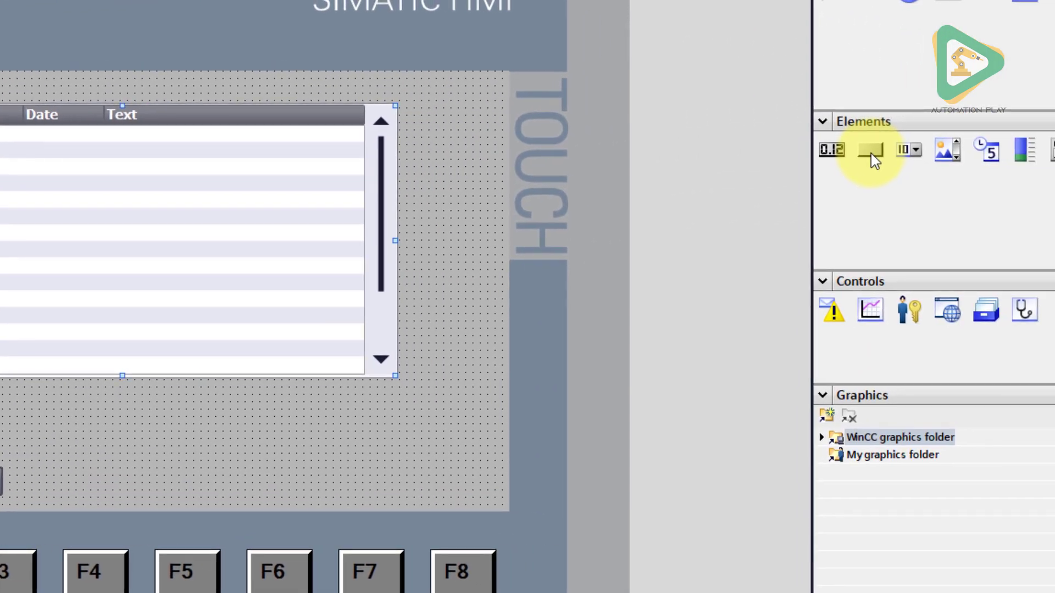
Step: Add a button below the alarm view on the Alarms screen and label it "Motor Trip"
drag(872, 154, 191, 400)
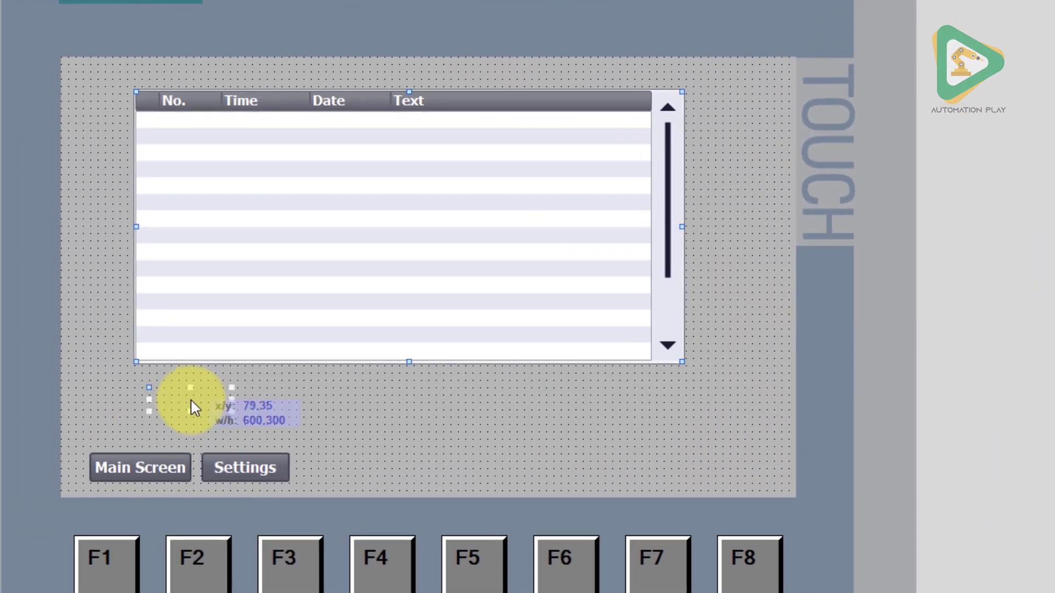
double_click(190, 400)
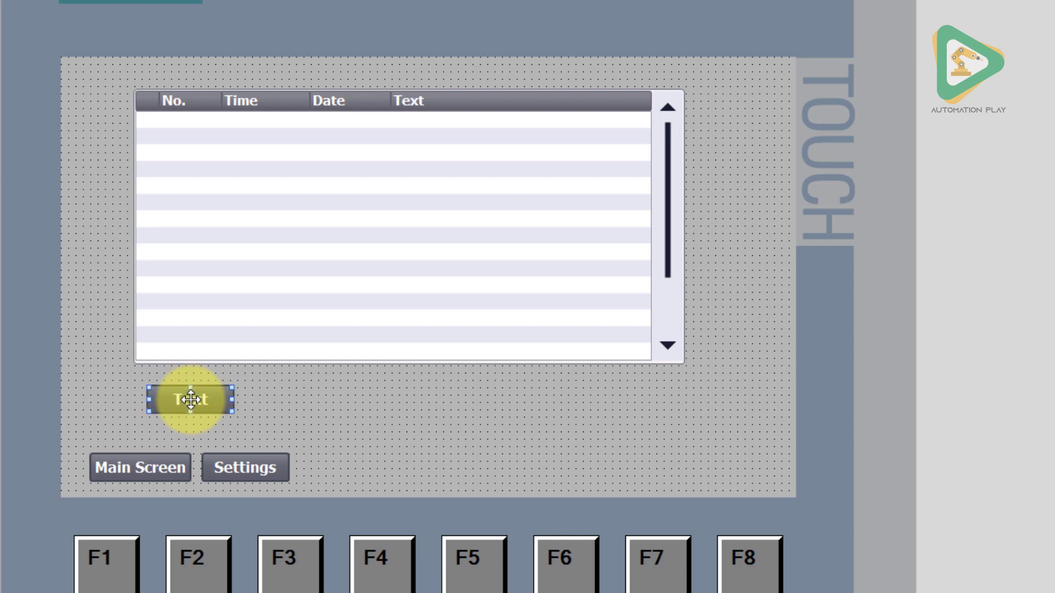
text(Motor Trip)
key(Return)
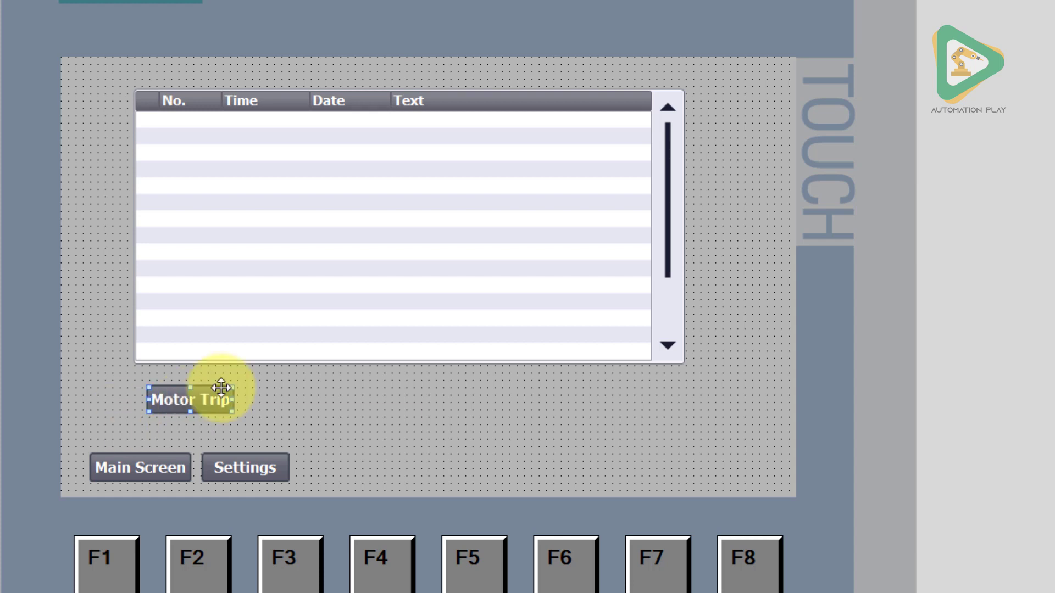
Step: Assign the SetBitWhileKeyPressed function to the Press event of the Motor Trip button
double_click(222, 389)
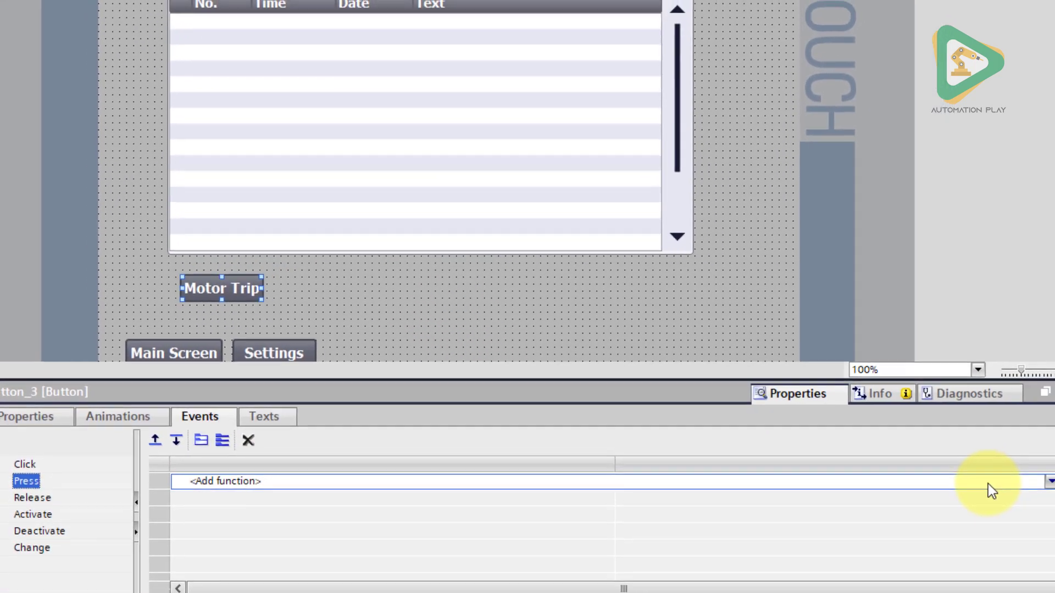
click(1038, 483)
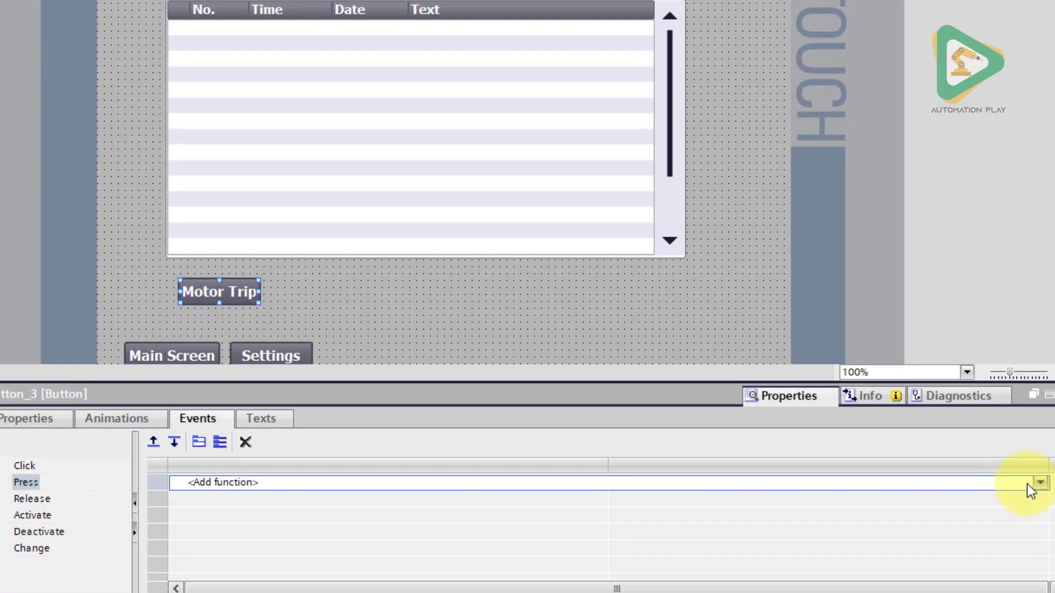
click(1040, 483)
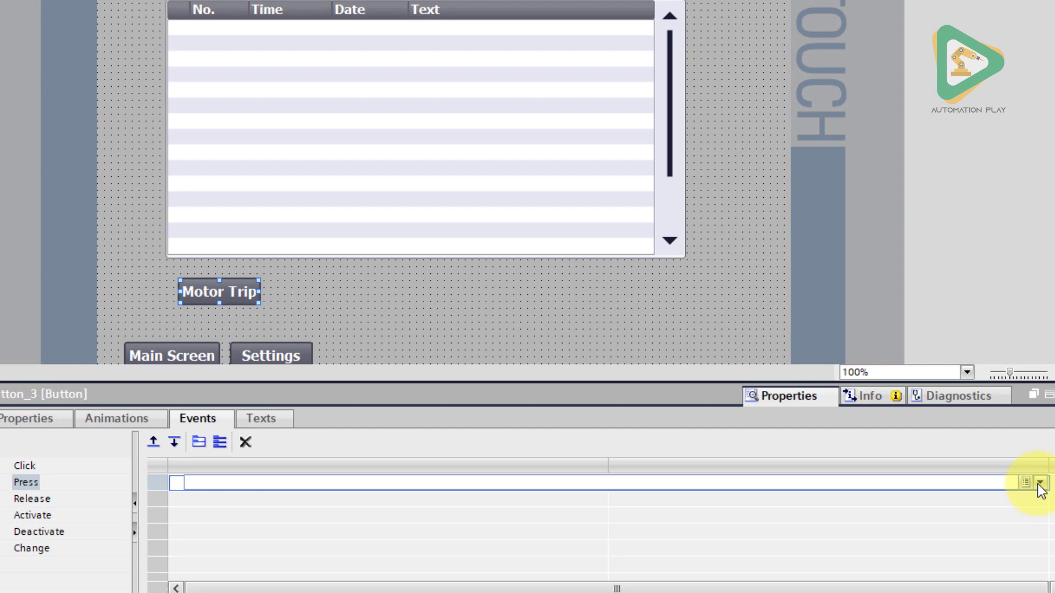
click(1040, 483)
click(972, 478)
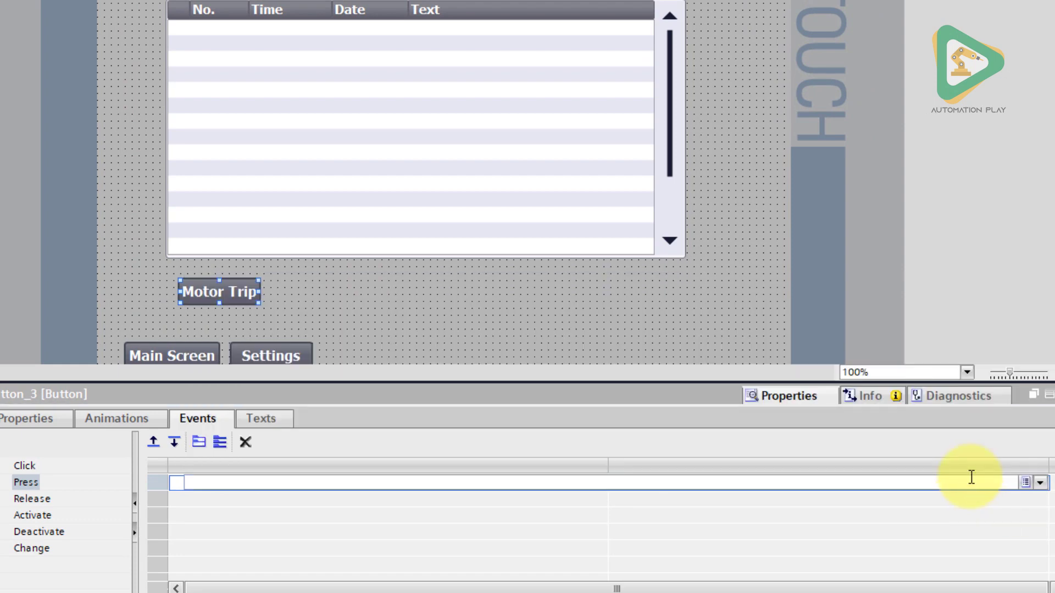
text(s)
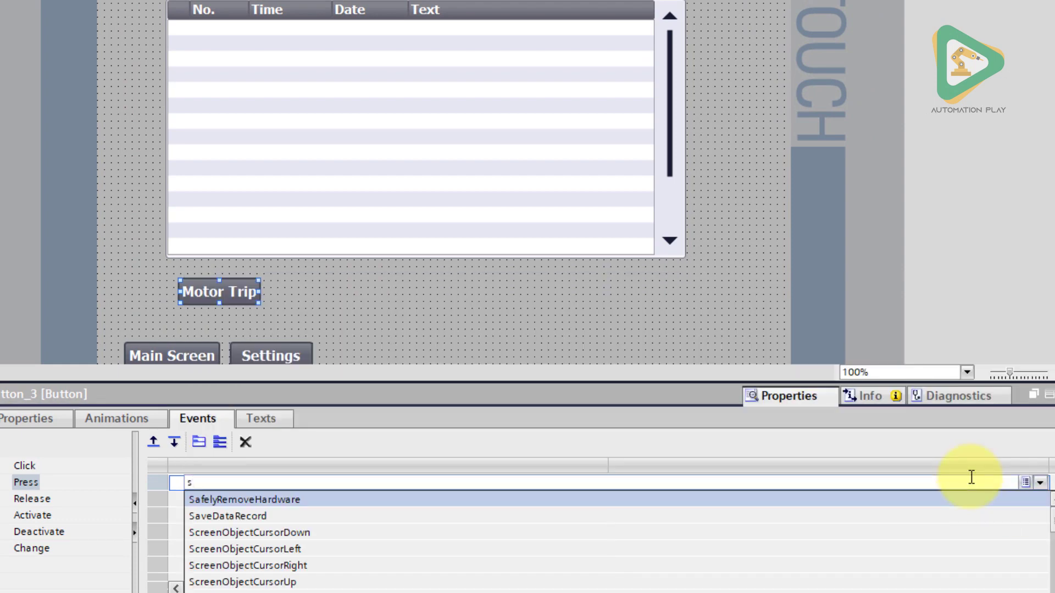
text(etbitke)
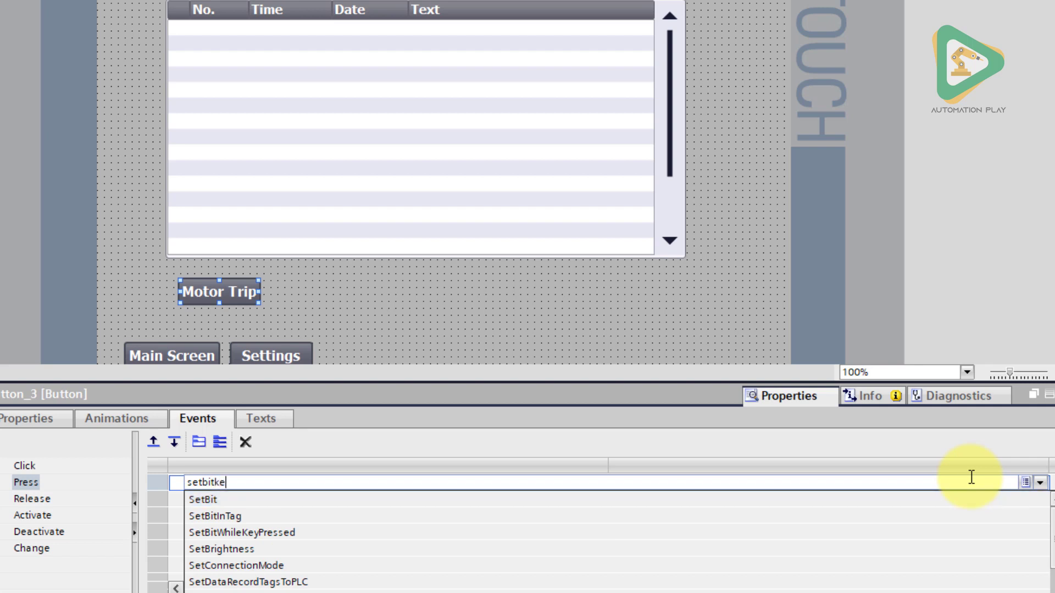
text(y)
key(BackSpace)
key(BackSpace)
key(BackSpace)
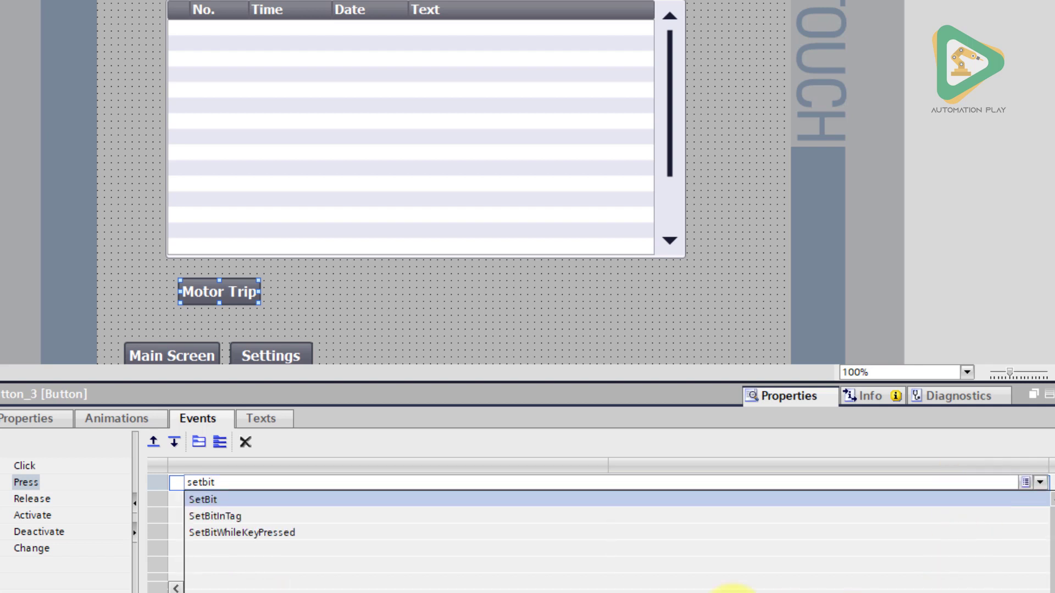
click(298, 534)
Step: Set the SetBitWhileKeyPressed function's tag to Alarm Trigger from HMI_1's default tag table
click(1038, 499)
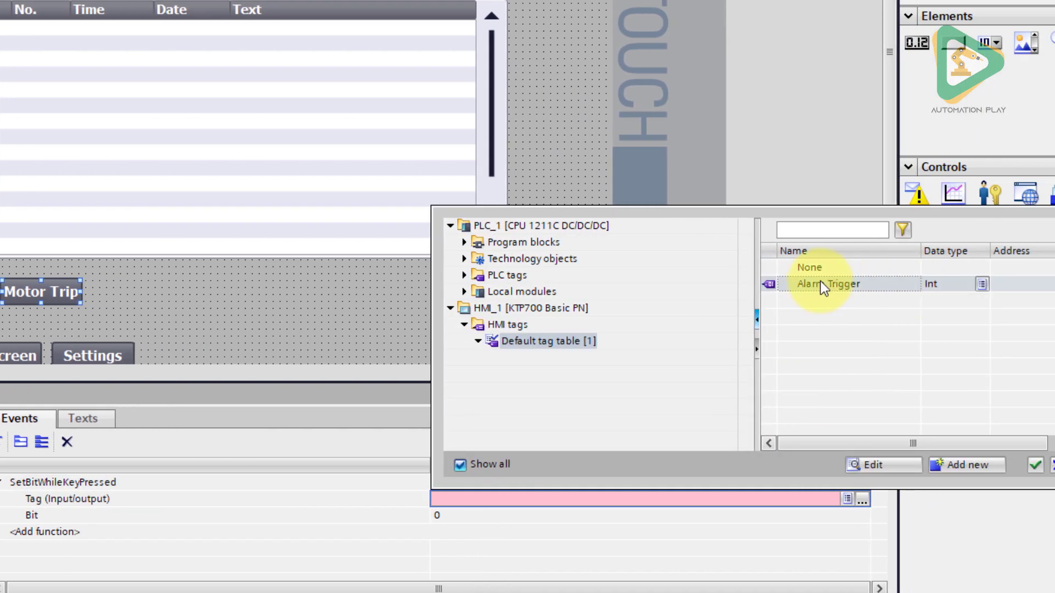
double_click(847, 284)
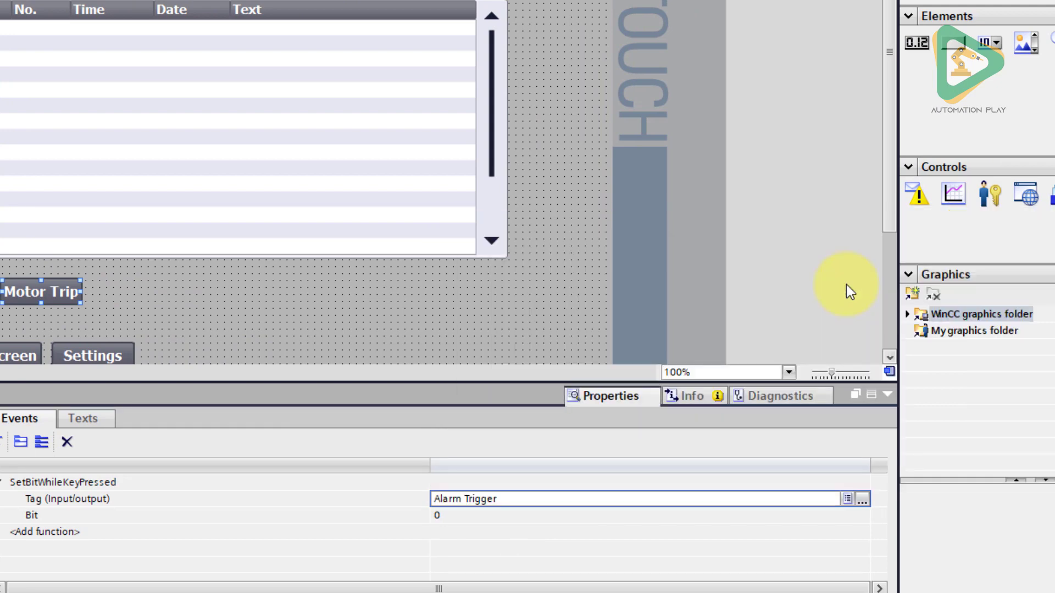
click(803, 341)
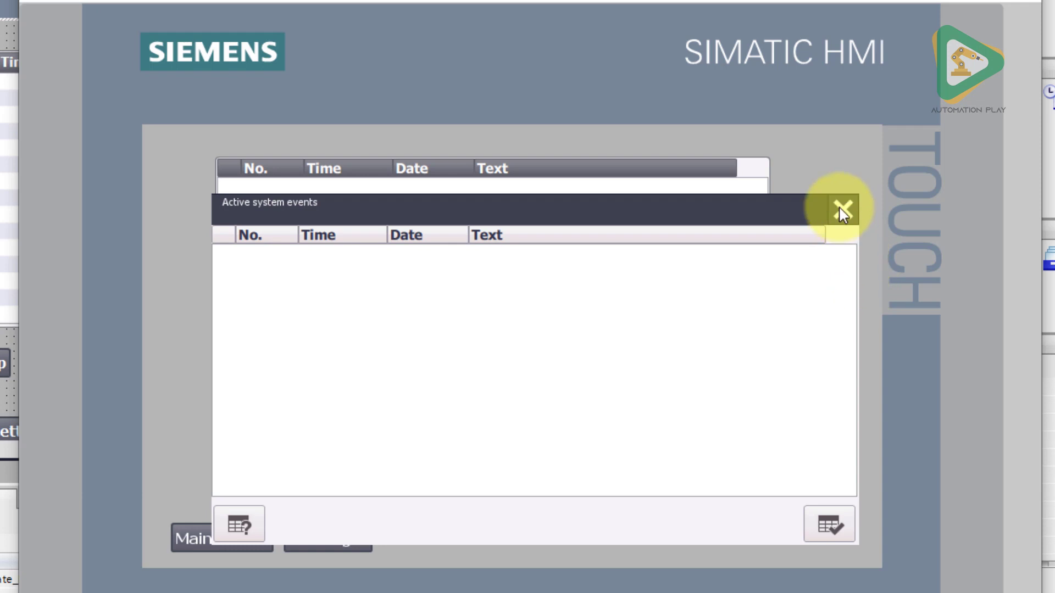
Step: Dismiss the active system events window in the simulation and test navigation between the Main Screen, Settings and Alarms screens
click(840, 208)
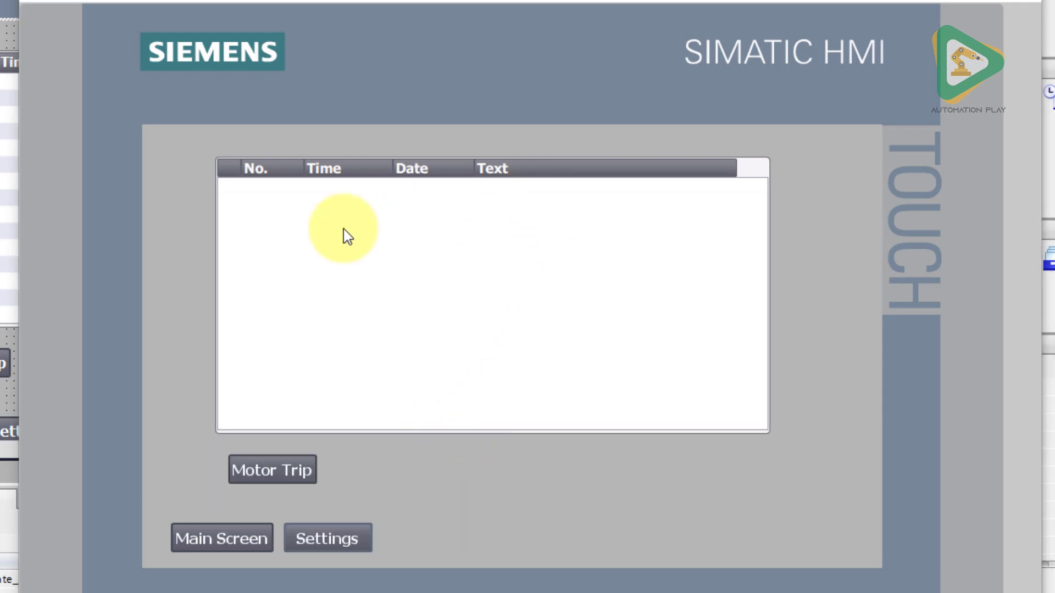
click(236, 538)
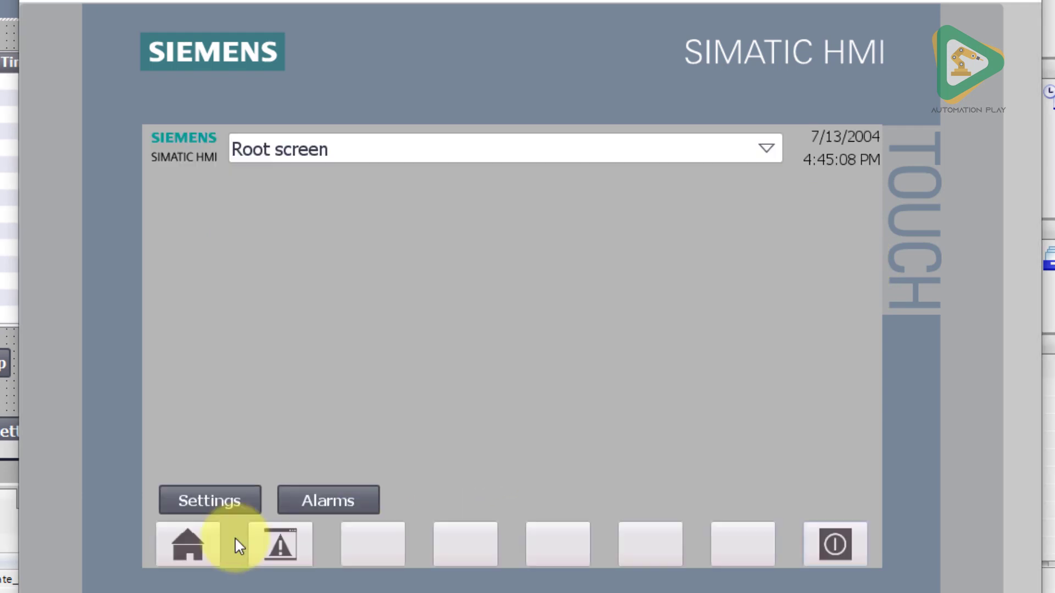
click(340, 498)
click(262, 534)
click(242, 505)
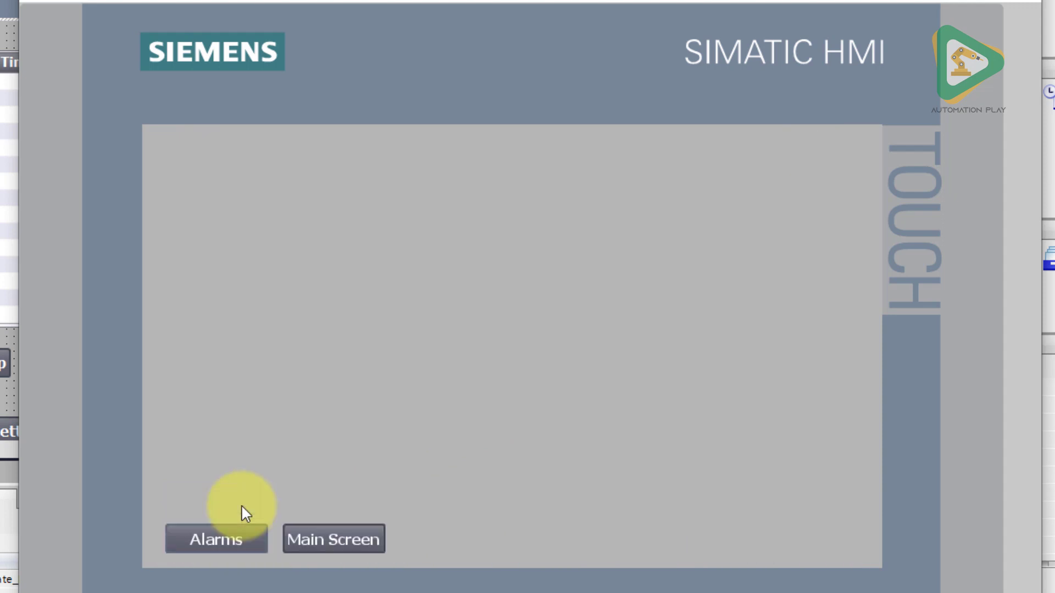
click(338, 540)
click(364, 500)
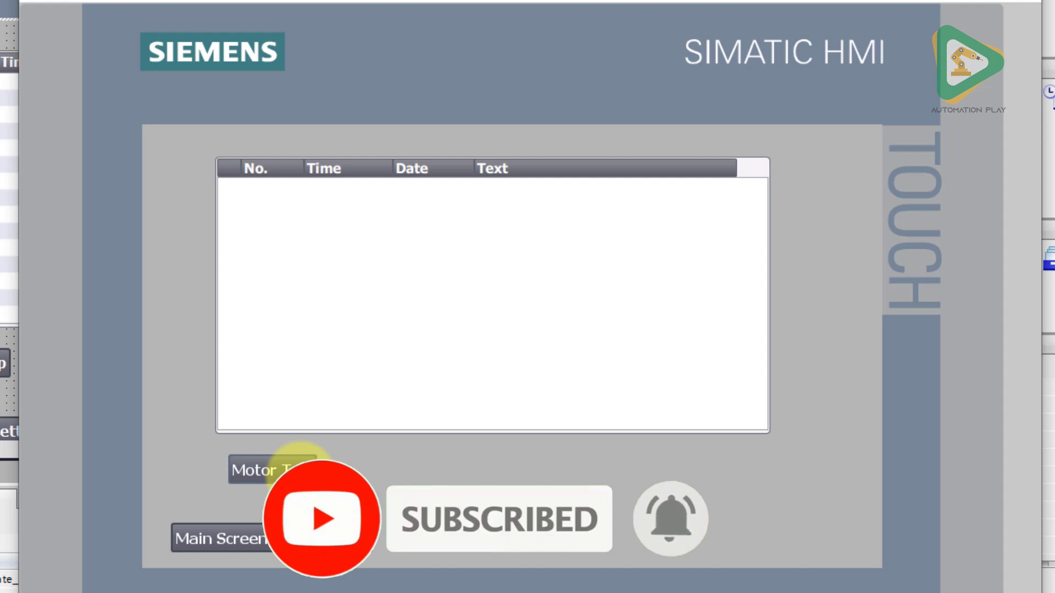
Step: Test the Motor Trip button repeatedly in the simulation, checking the alarm view while it is held and released
click(300, 472)
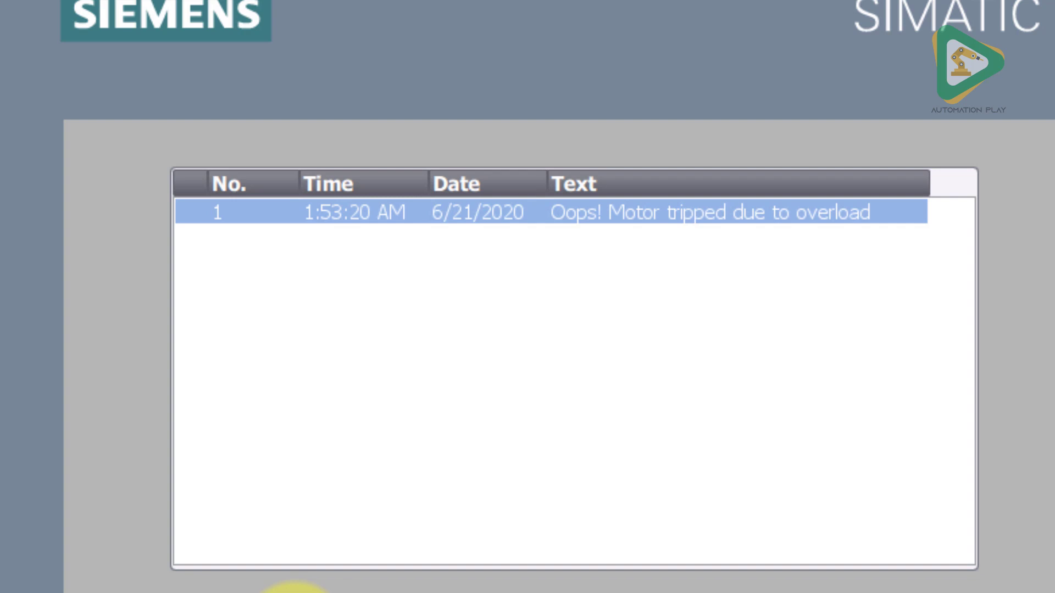
click(295, 592)
click(295, 592)
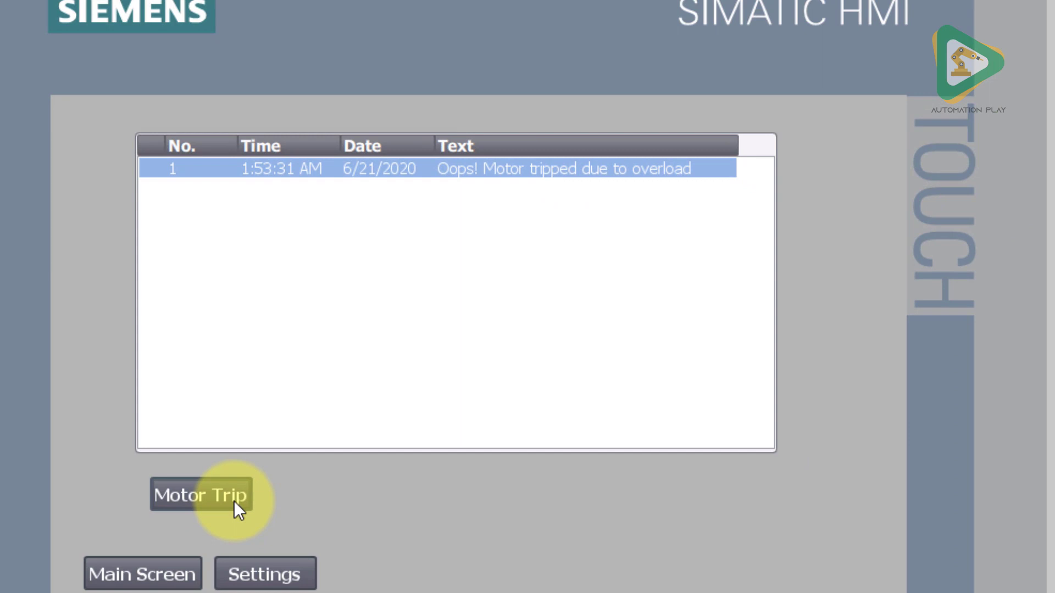
click(295, 592)
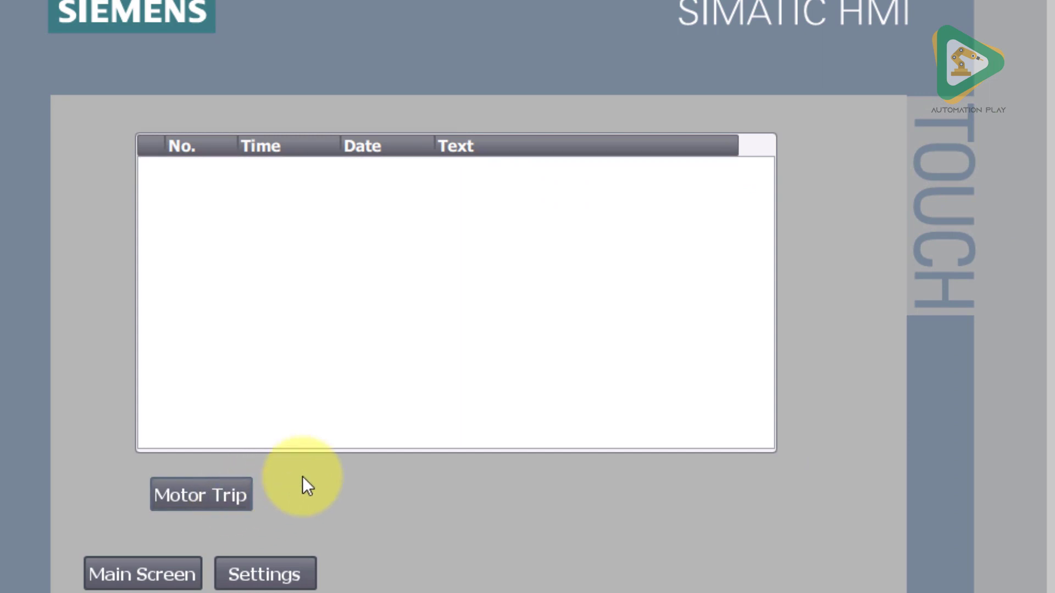
click(193, 495)
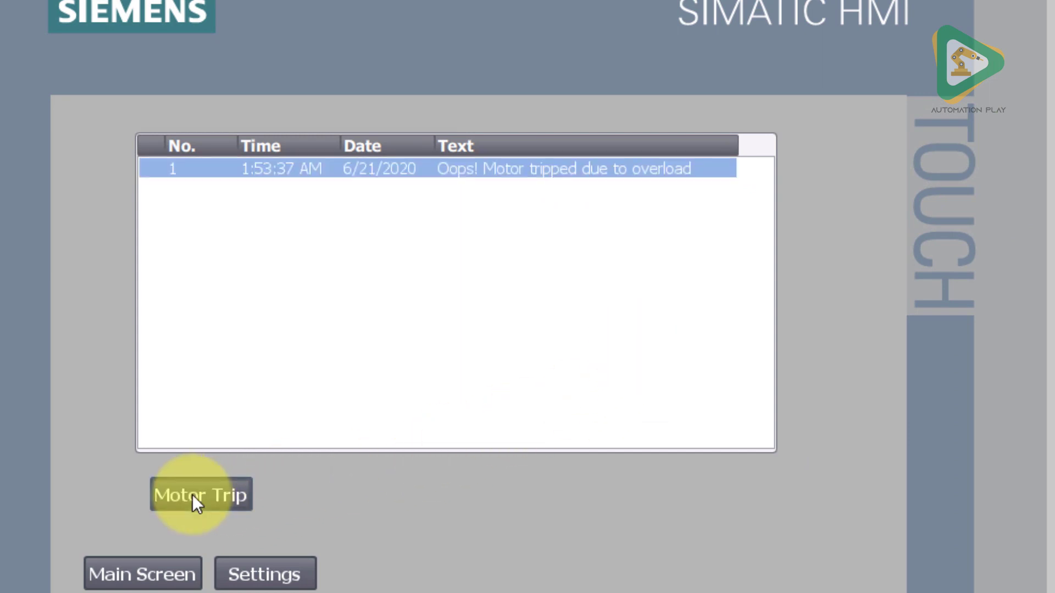
click(192, 494)
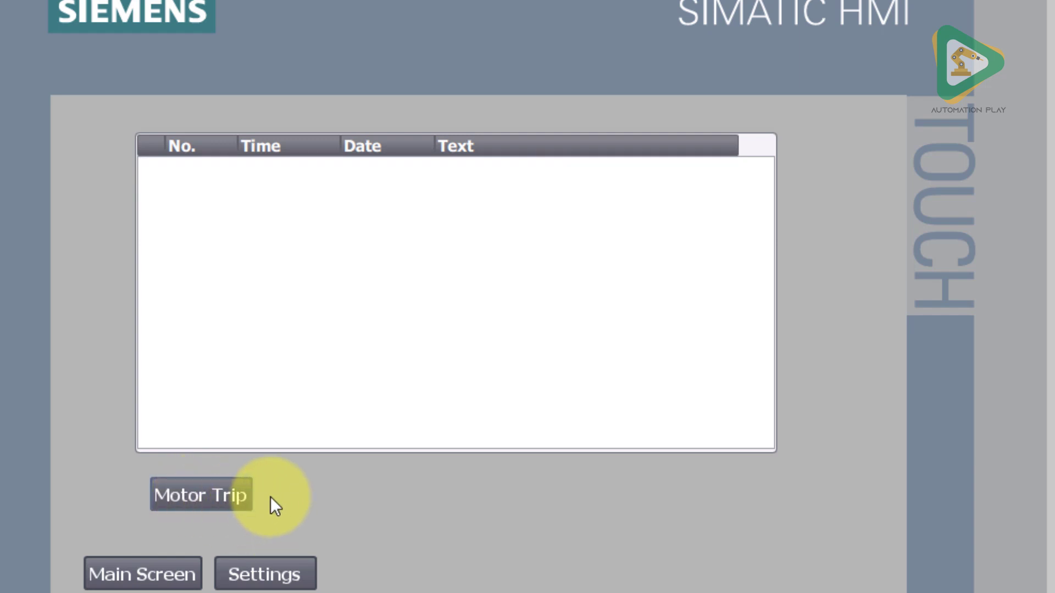
click(231, 487)
click(215, 489)
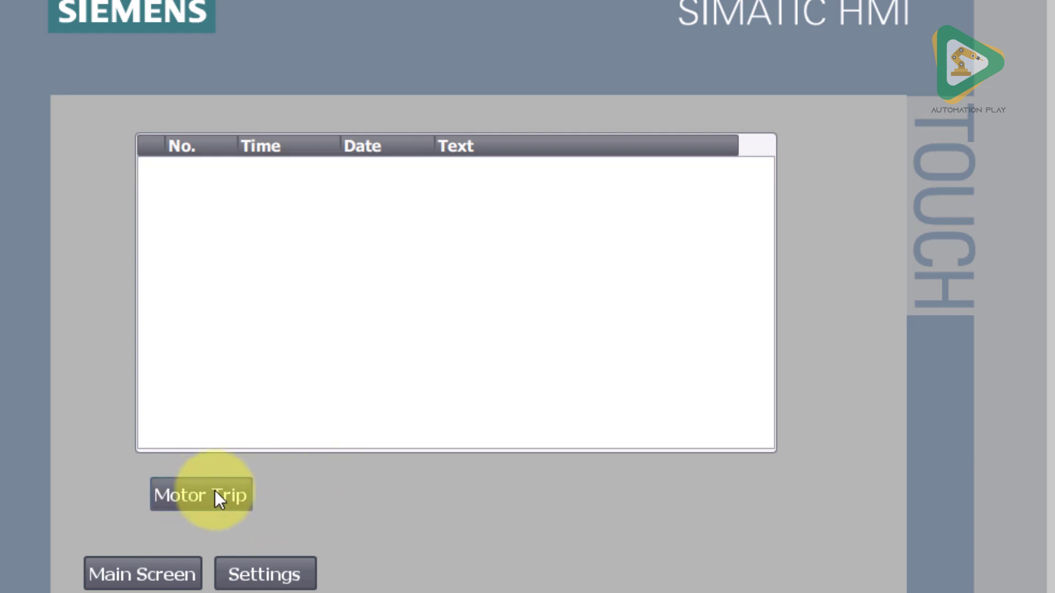
click(215, 489)
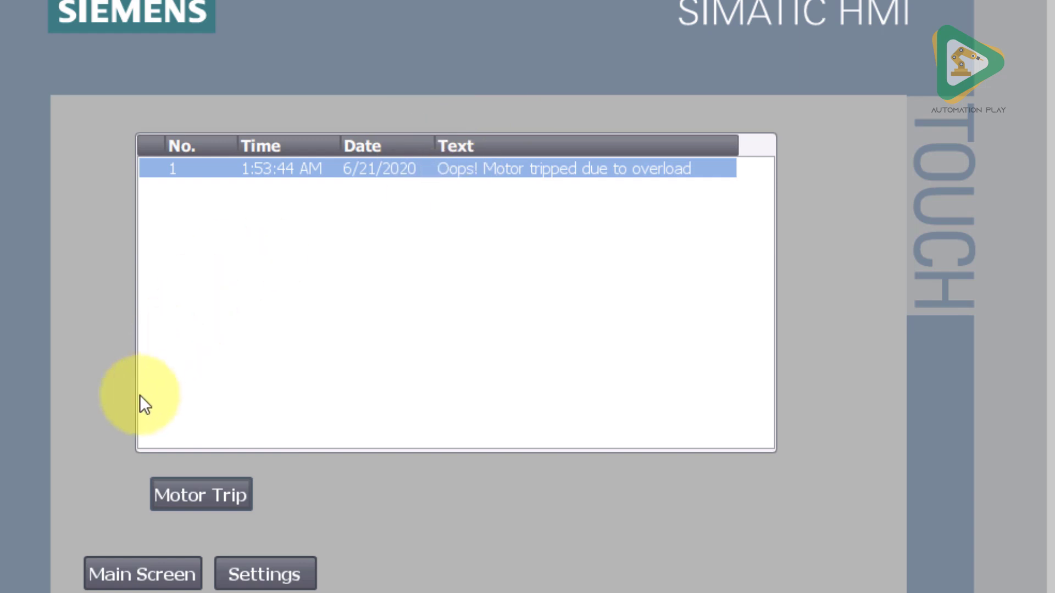
click(192, 490)
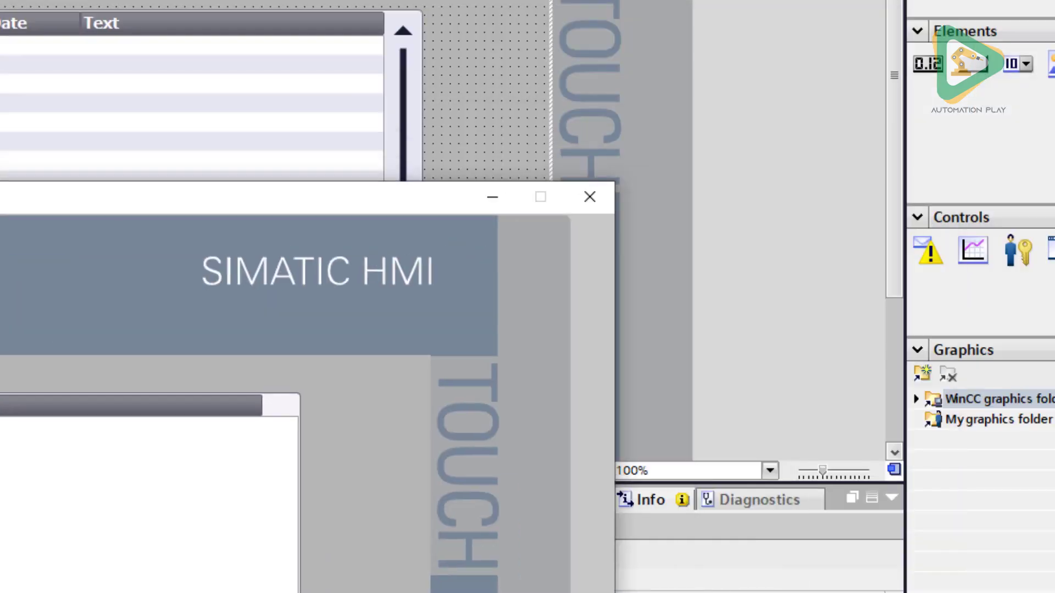
Step: Move the simulator window aside, switch back to TIA Portal and open the HMI alarms editor
drag(1, 198, 184, 3)
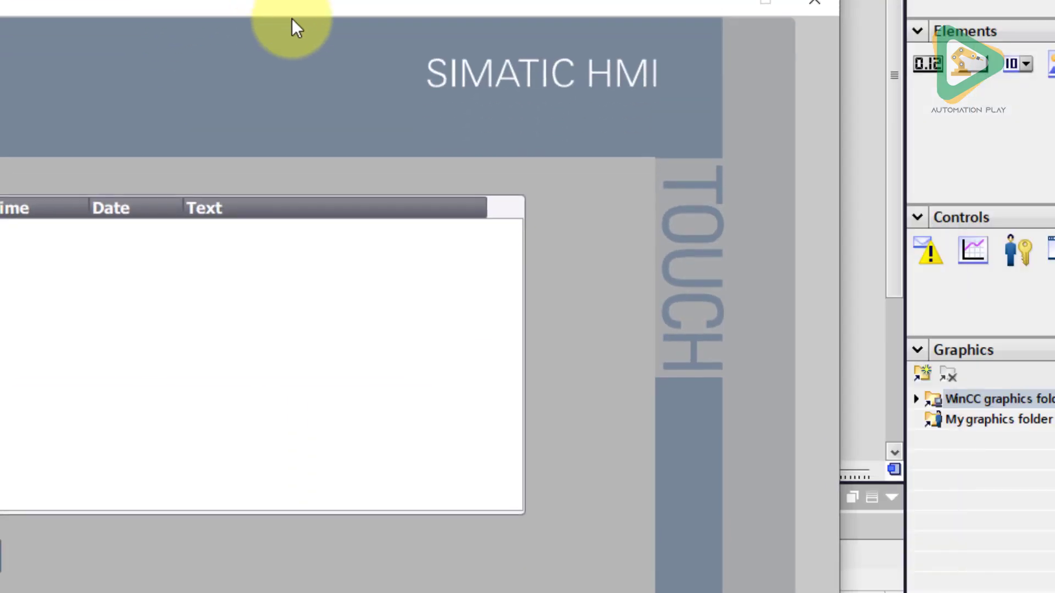
drag(496, 6, 604, 0)
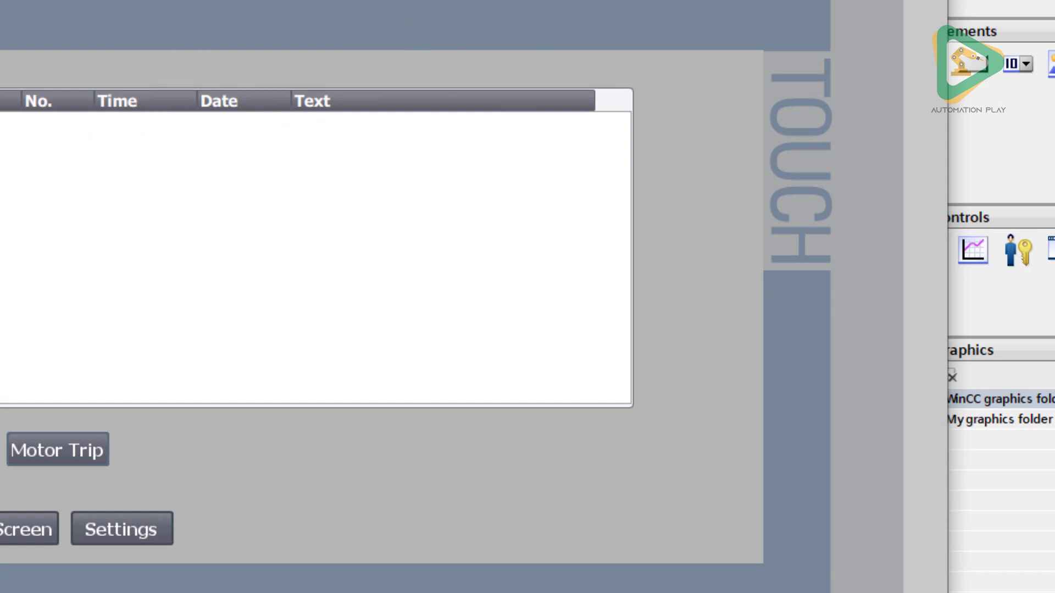
key(alt+Tab)
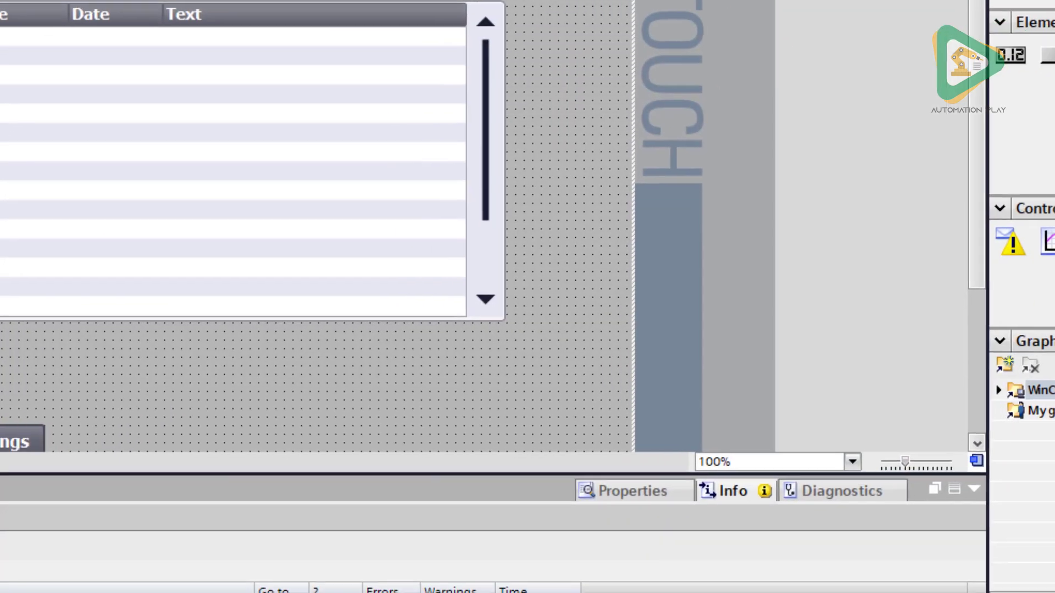
double_click(25, 467)
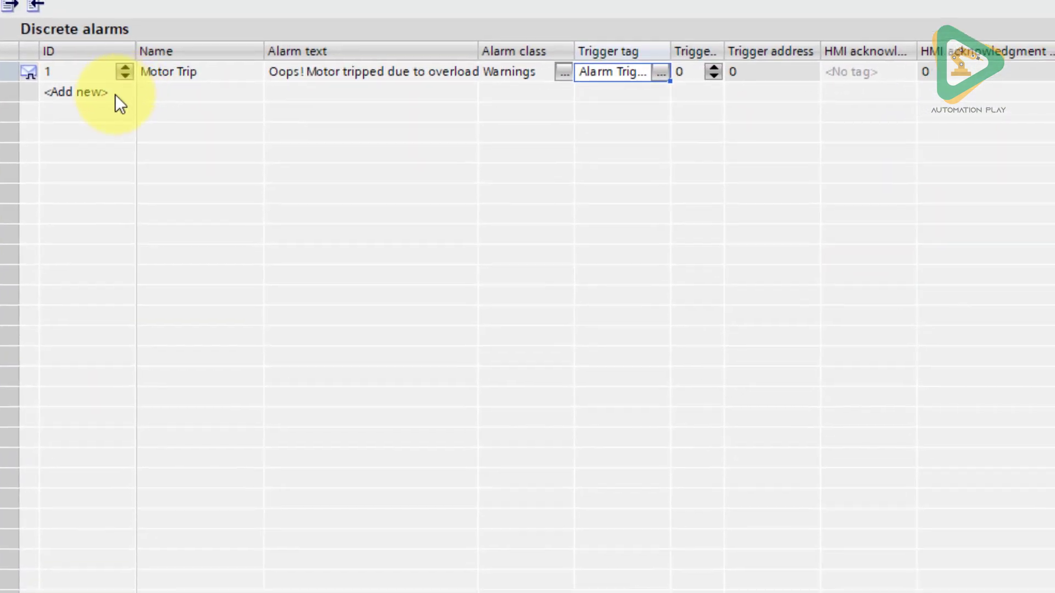
Step: Add a second discrete alarm named Motor damage with the alarm text "Motor winding is damaged"
double_click(114, 94)
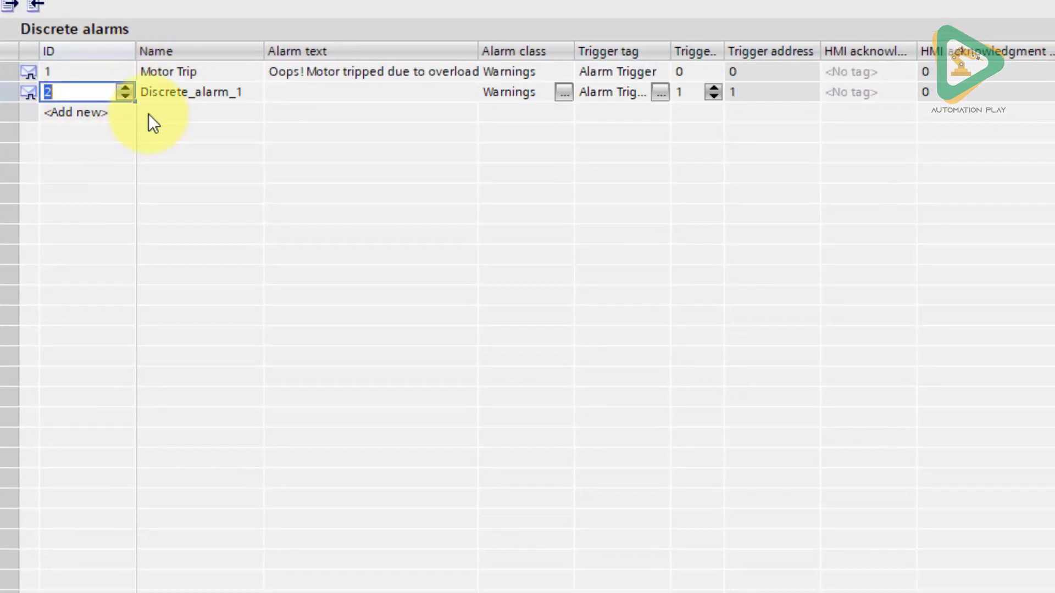
click(225, 93)
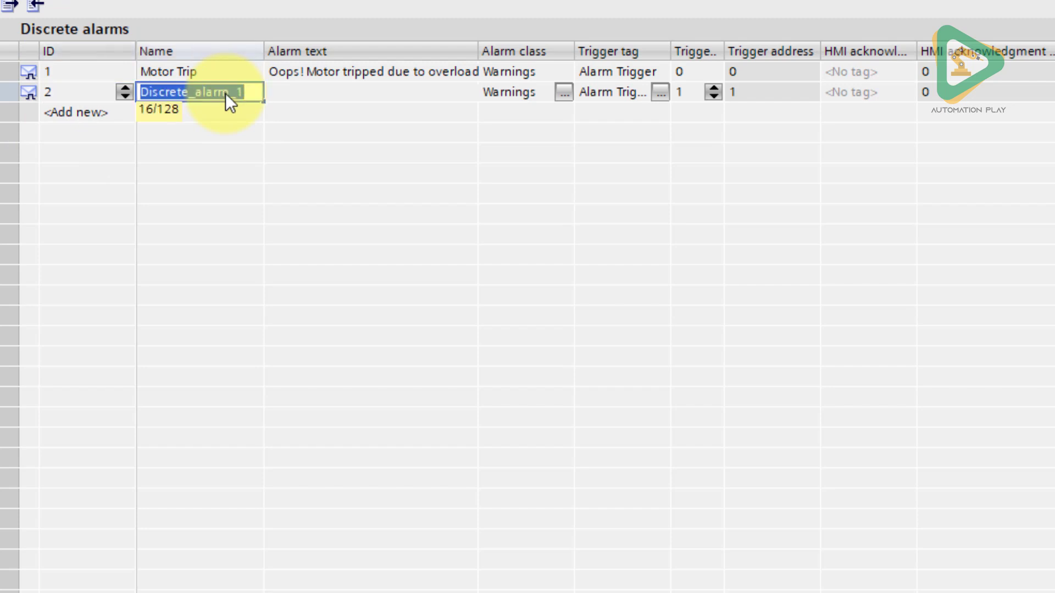
text(Motor )
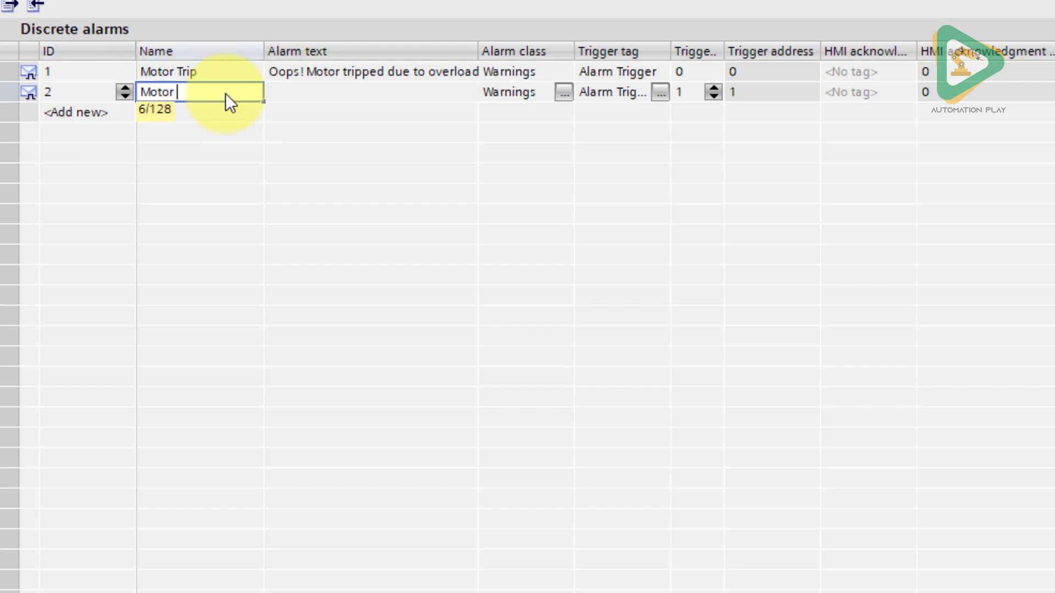
text(damage)
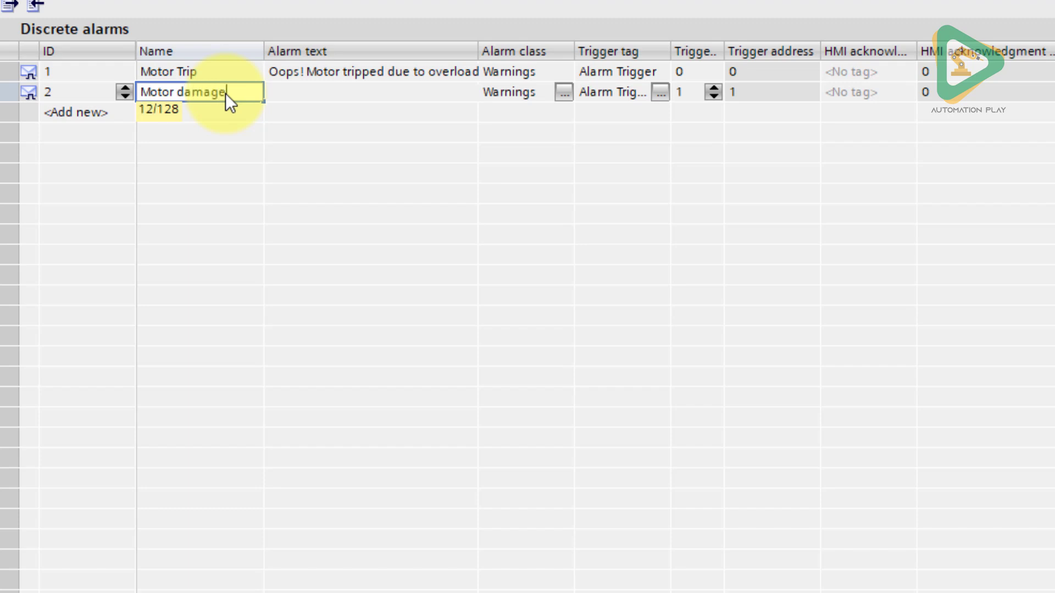
key(Tab)
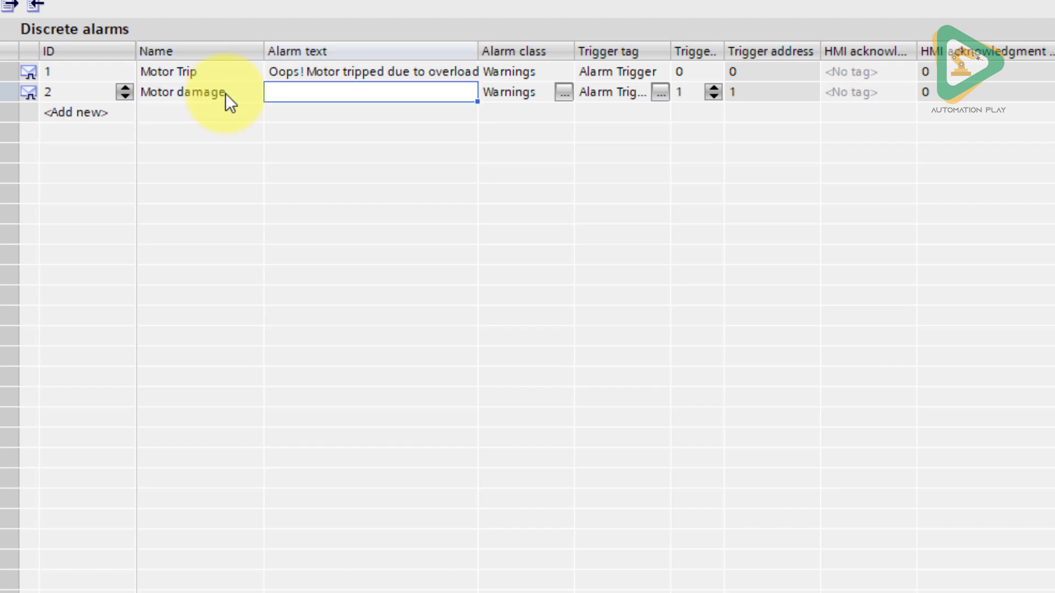
text(Motor winding is dama)
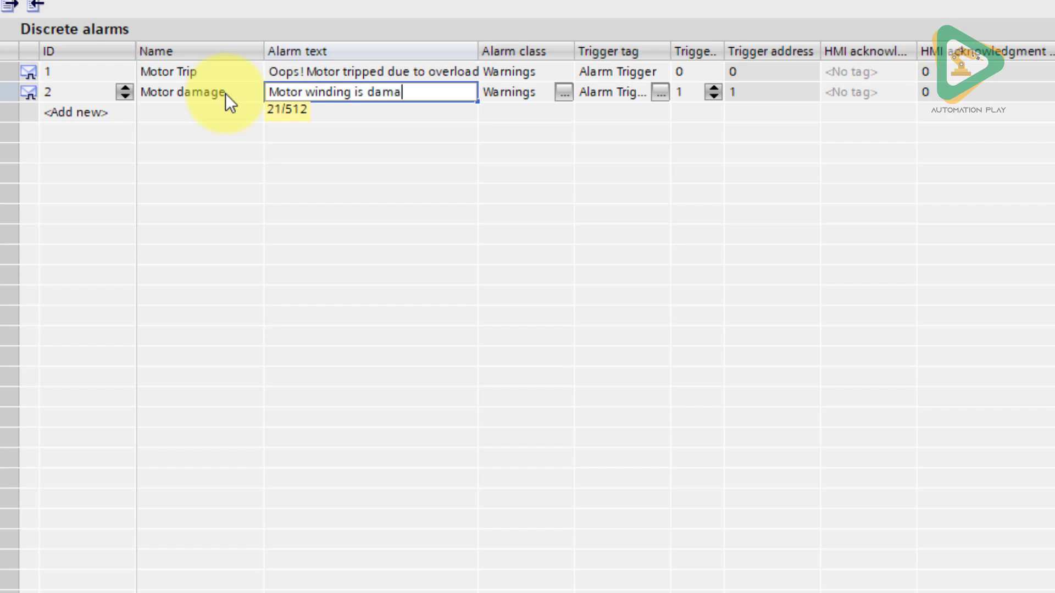
text(ged)
Step: Set the Motor damage alarm's class to Errors and widen the trigger tag column
click(566, 94)
click(564, 93)
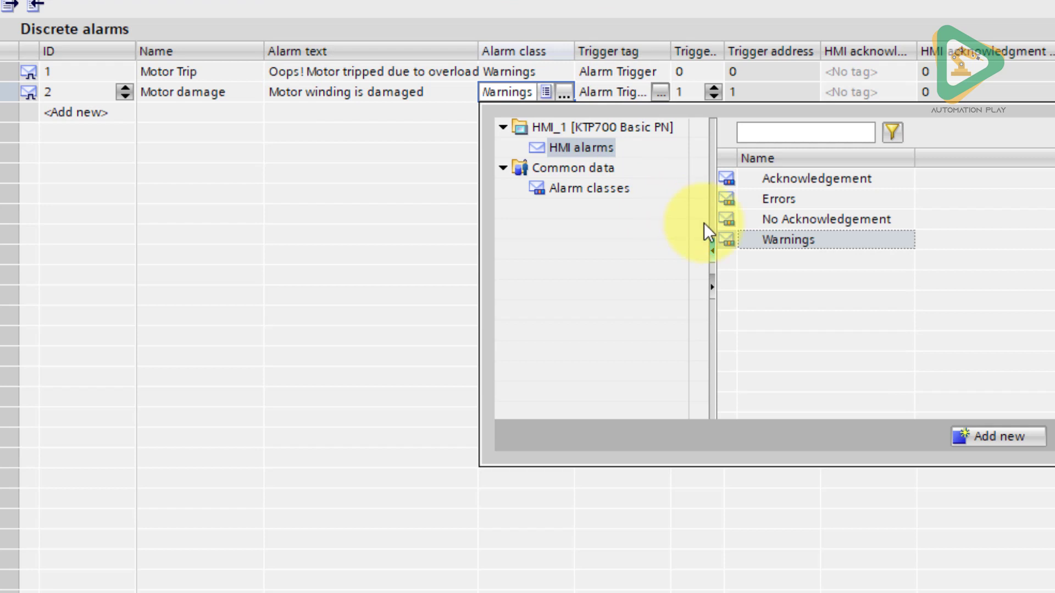
click(768, 201)
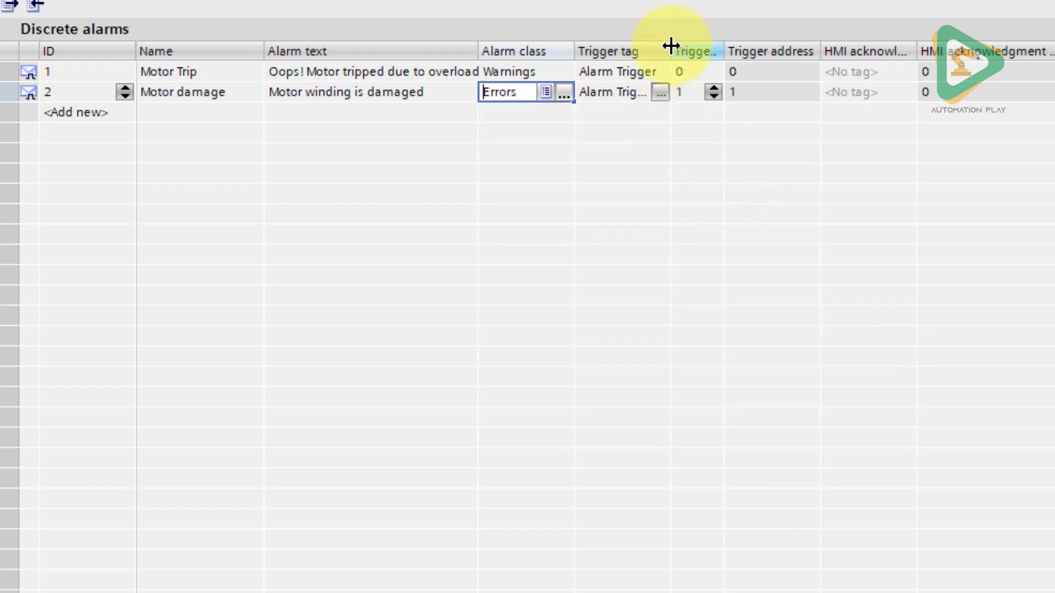
drag(671, 46, 707, 46)
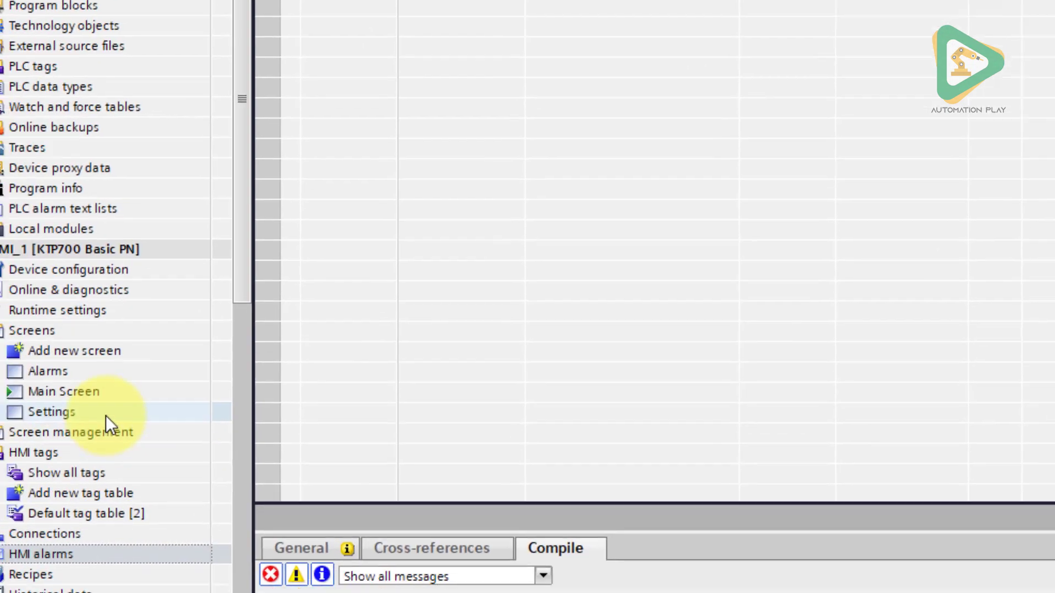
Step: Open the Alarms screen and examine the tag and bit assigned to the Motor Trip button's Press event against the HMI alarms
double_click(153, 352)
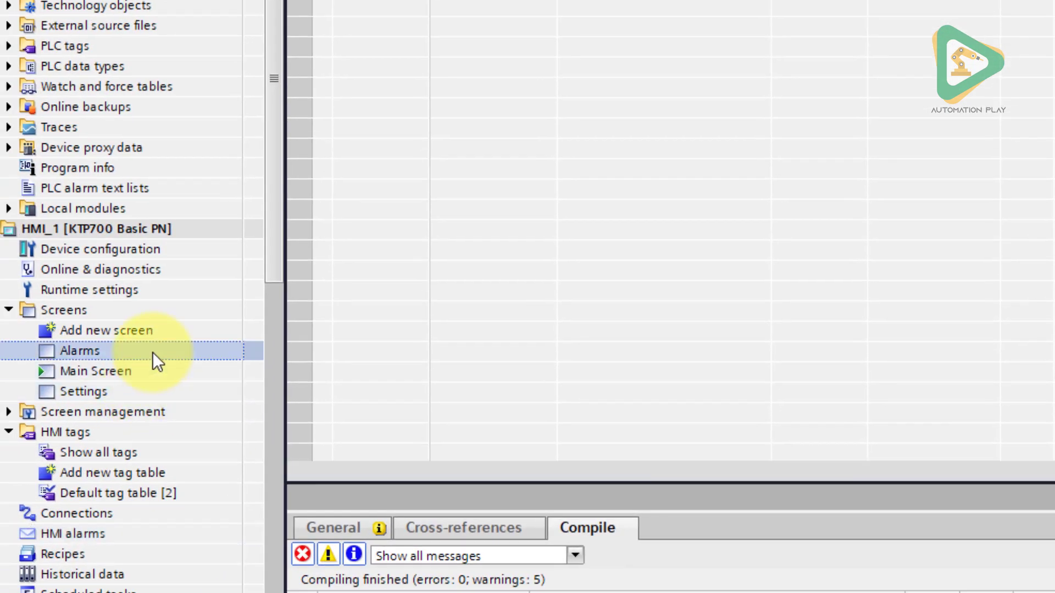
click(619, 380)
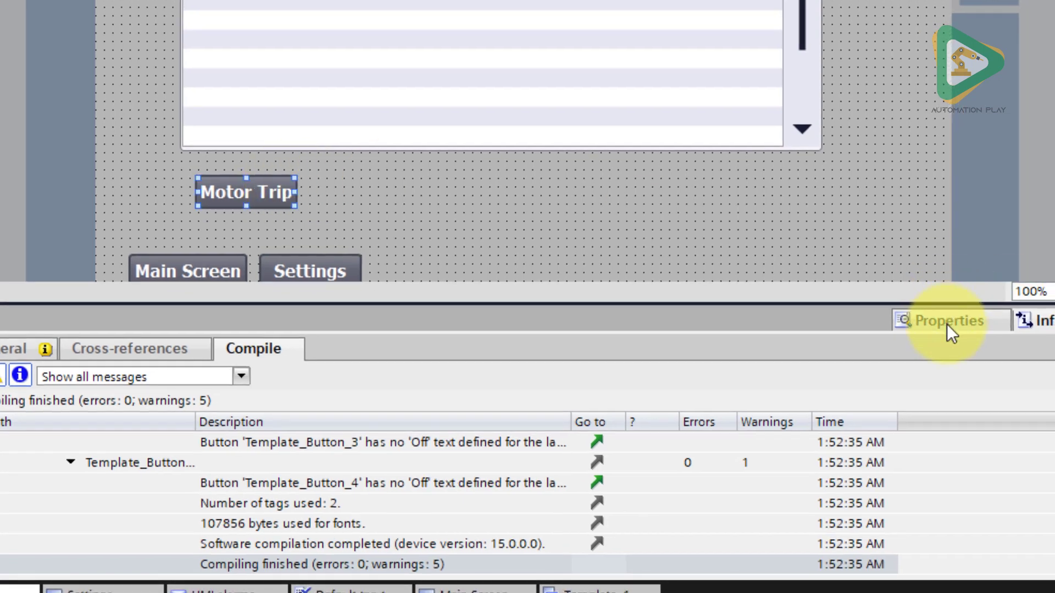
click(949, 321)
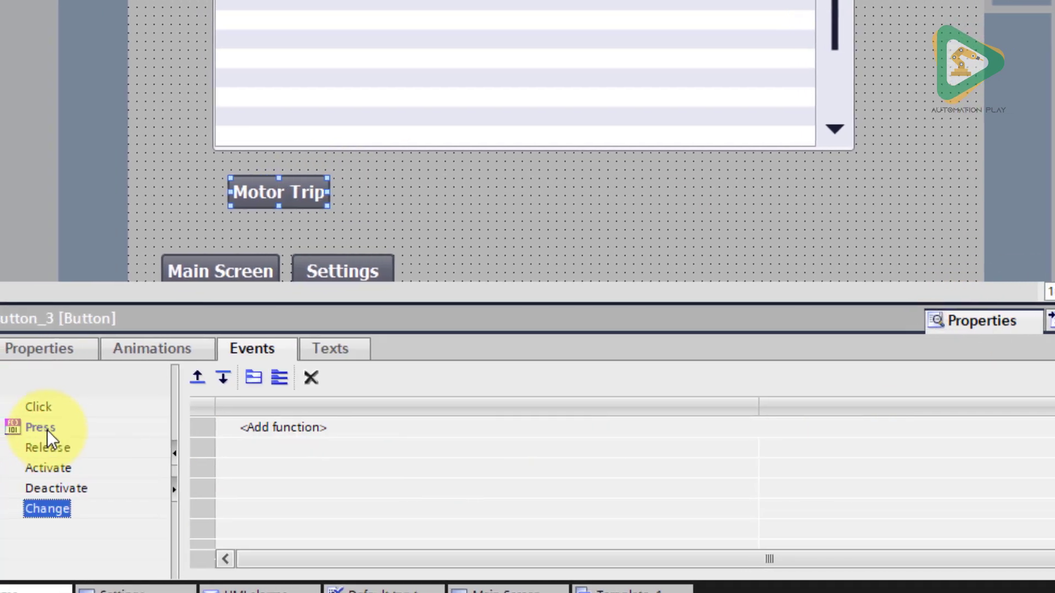
click(14, 428)
click(1029, 472)
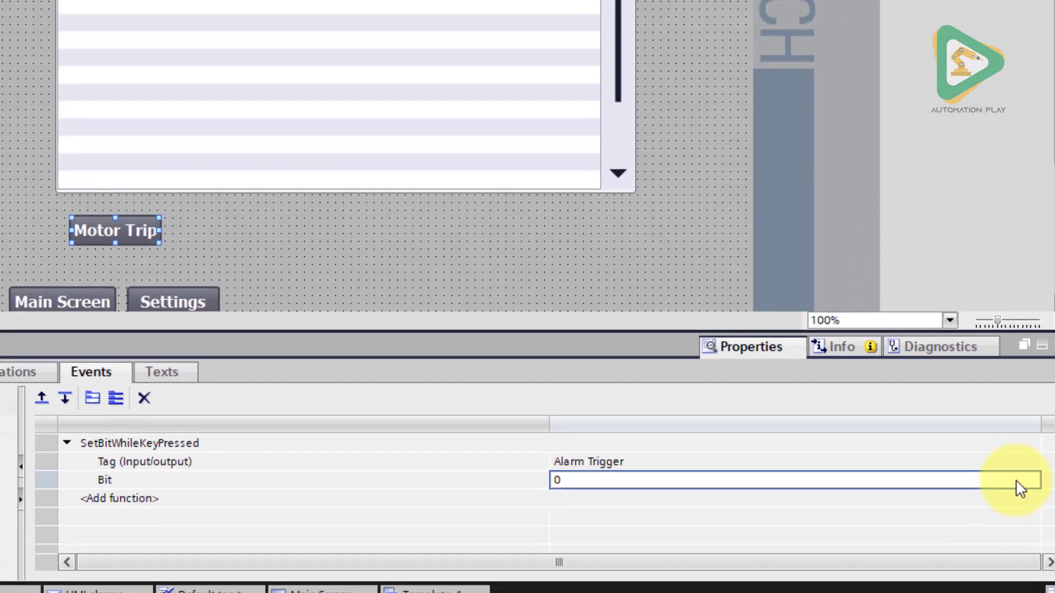
double_click(572, 479)
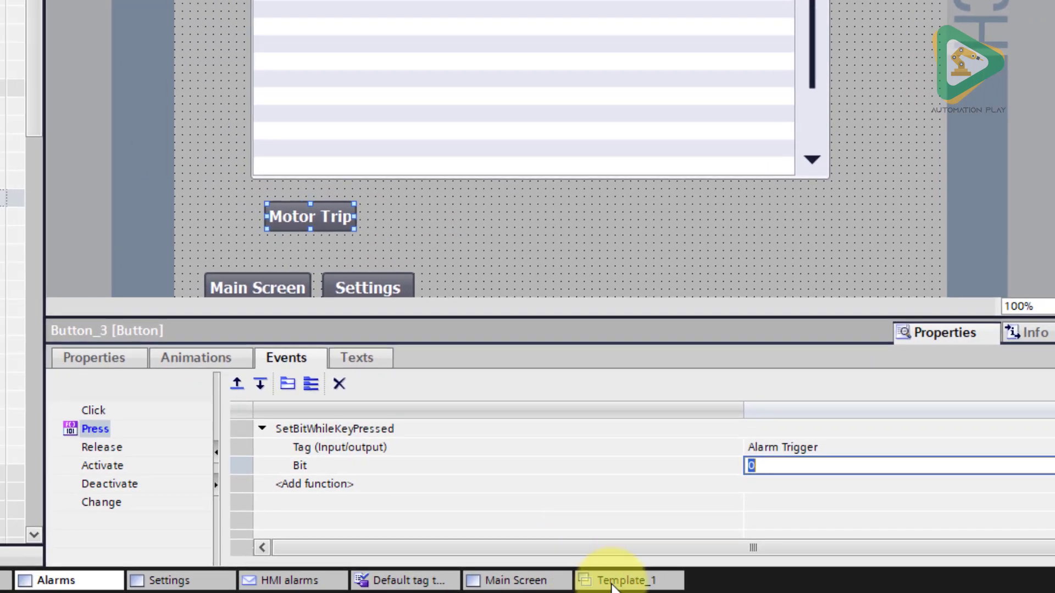
click(406, 592)
click(290, 580)
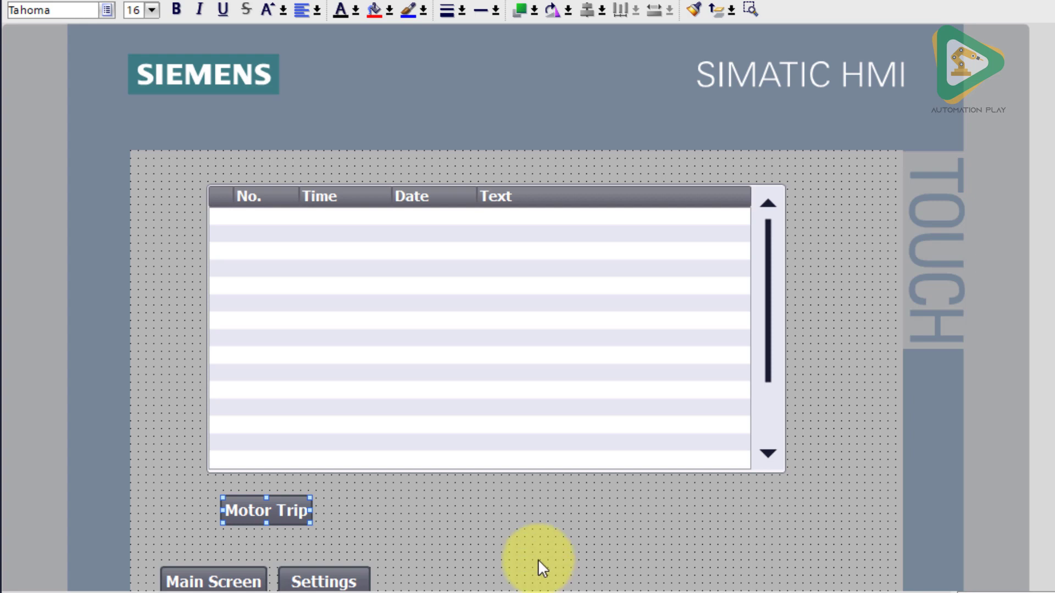
Step: Duplicate the Motor Trip button twice and arrange the copies in a row beneath the alarm view
click(529, 536)
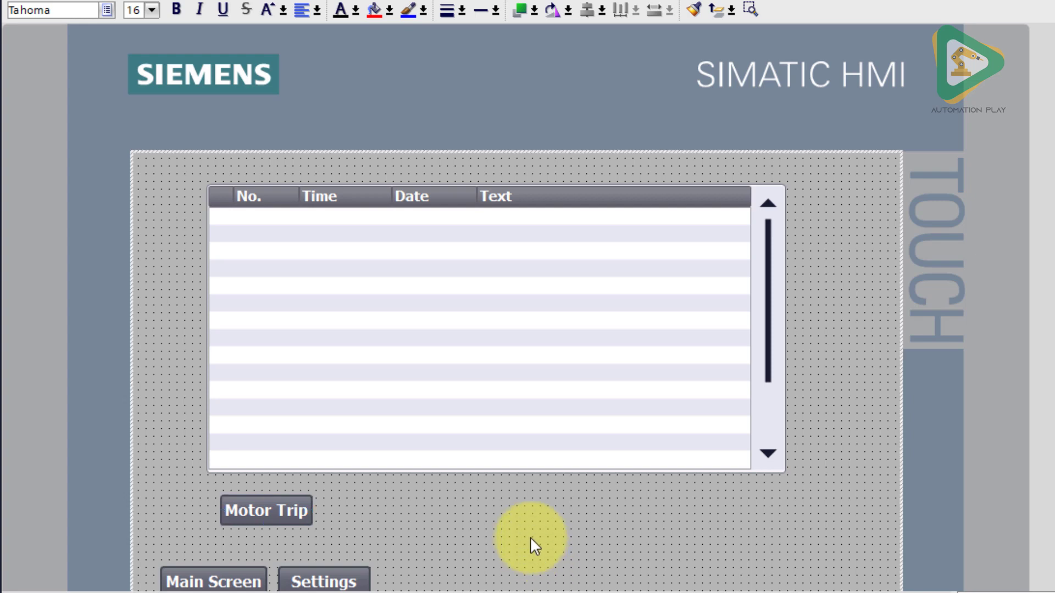
click(306, 496)
key(ctrl+c)
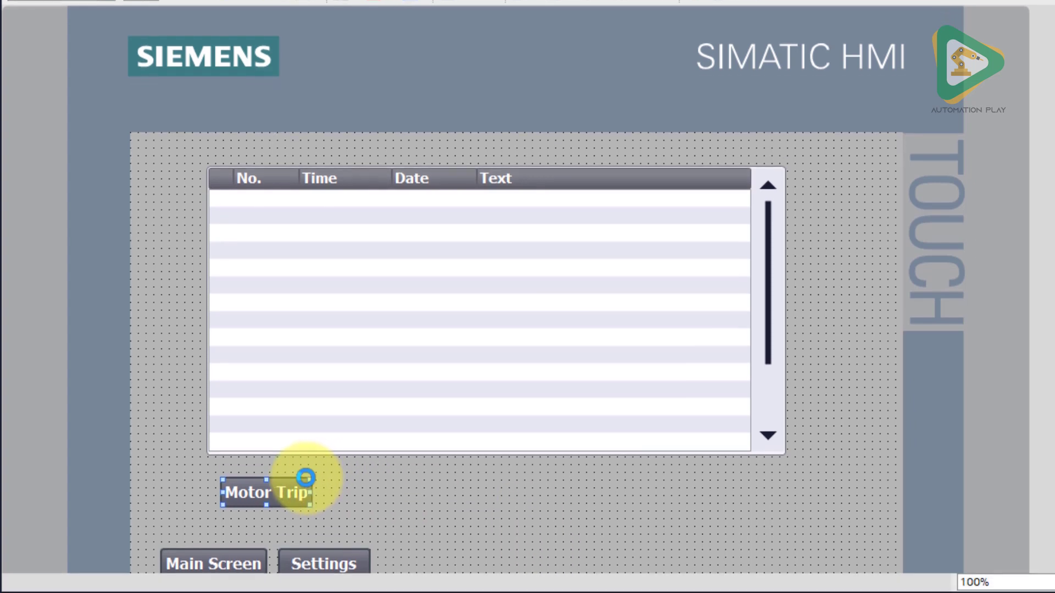
key(ctrl+v)
drag(311, 435, 492, 425)
key(ctrl+v)
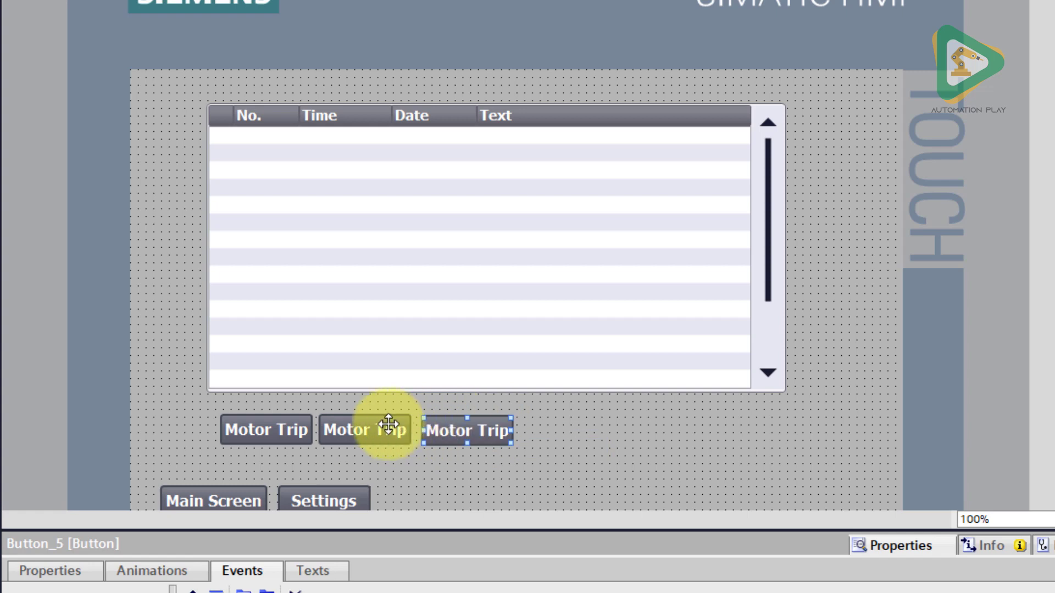
Step: Label the middle copied button Motor Damage and widen it to fit its text, shifting the third button aside
double_click(389, 425)
text(M)
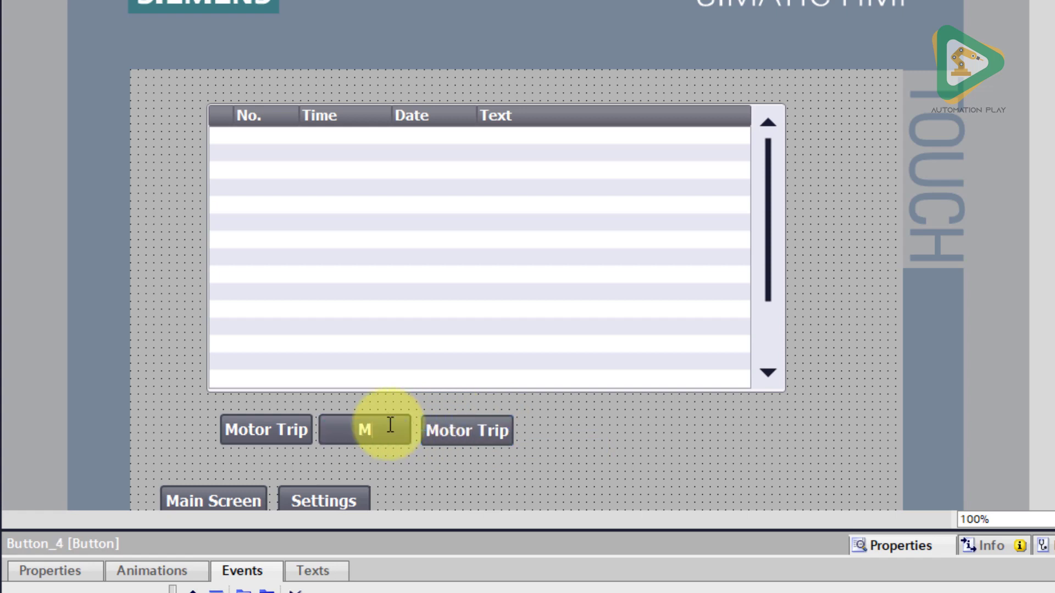
text(otor Damage)
click(545, 419)
click(501, 422)
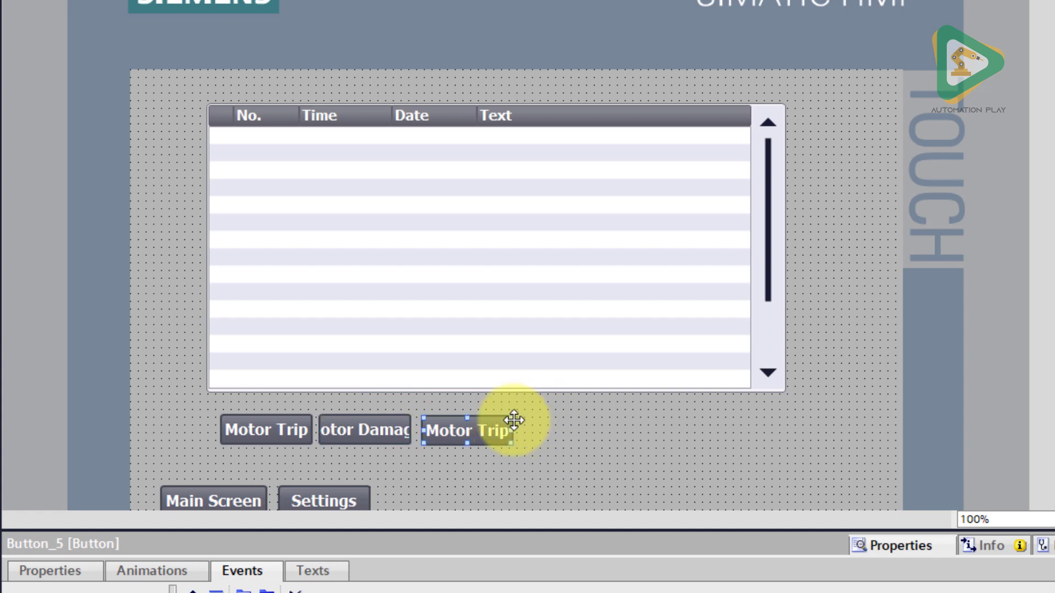
drag(519, 420, 538, 422)
click(409, 430)
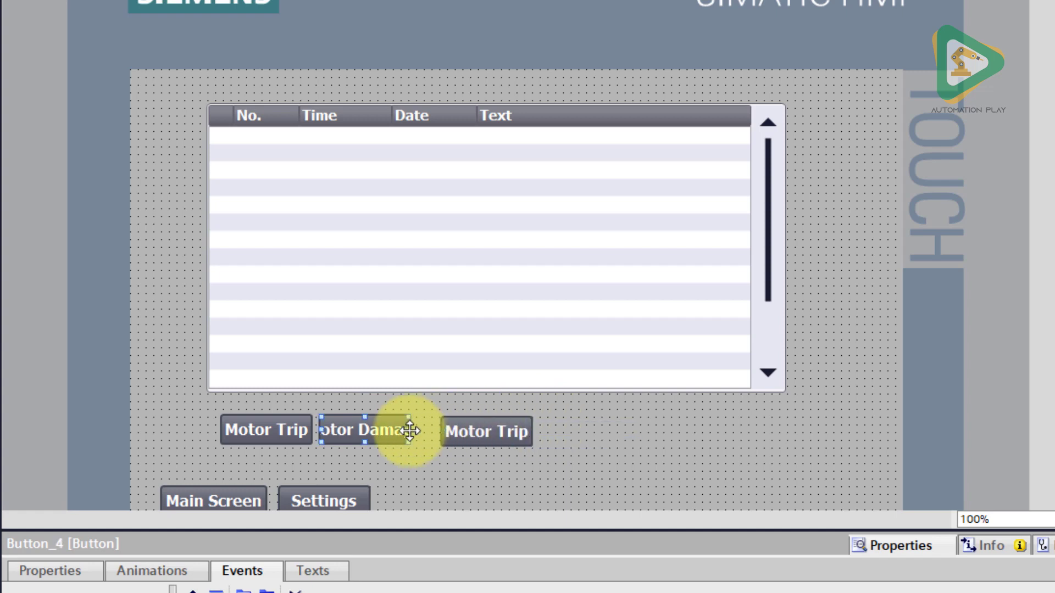
drag(409, 430, 438, 425)
Step: Move the third button clear of Motor Damage, widen it and label it Motor Ack
click(485, 426)
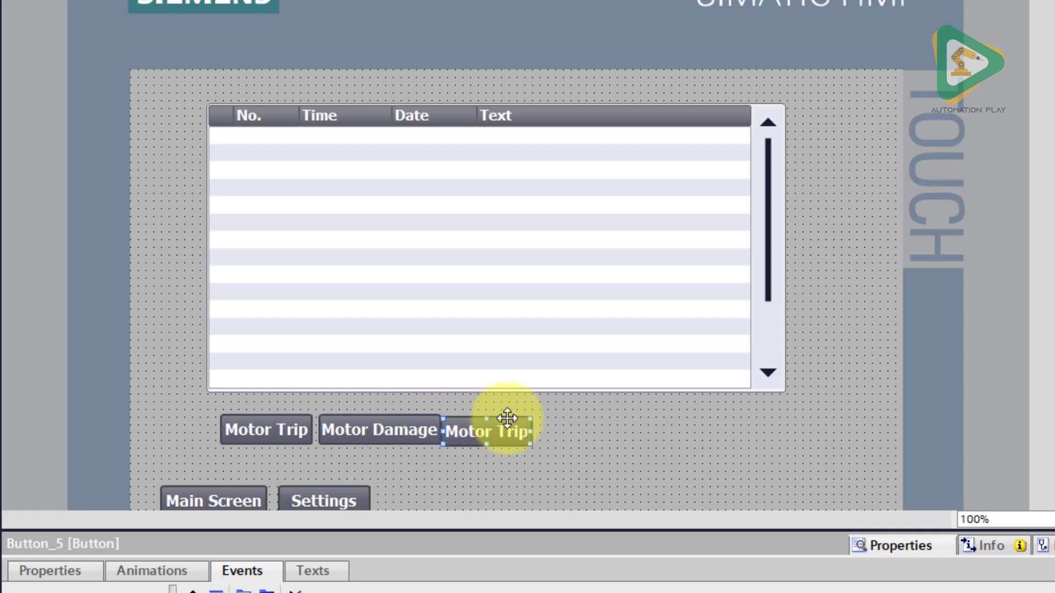
drag(506, 419, 523, 419)
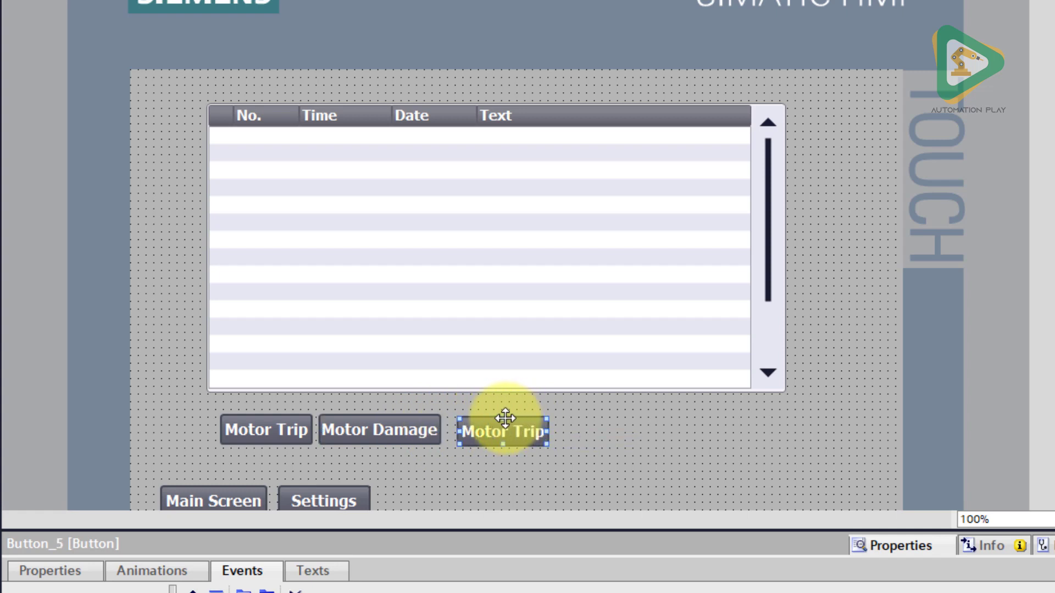
drag(526, 428, 583, 420)
double_click(539, 437)
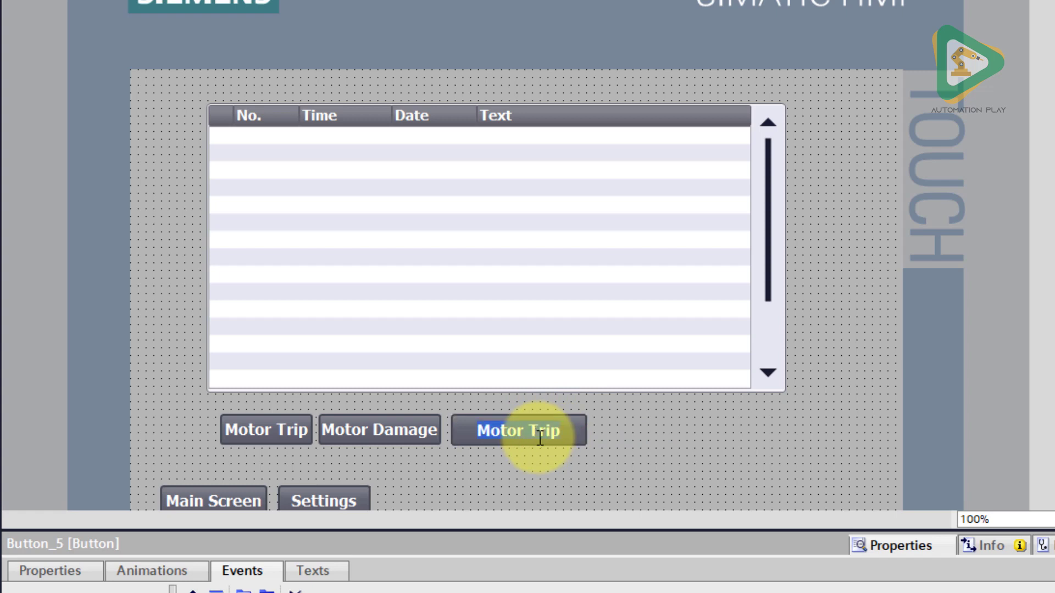
text(Motor)
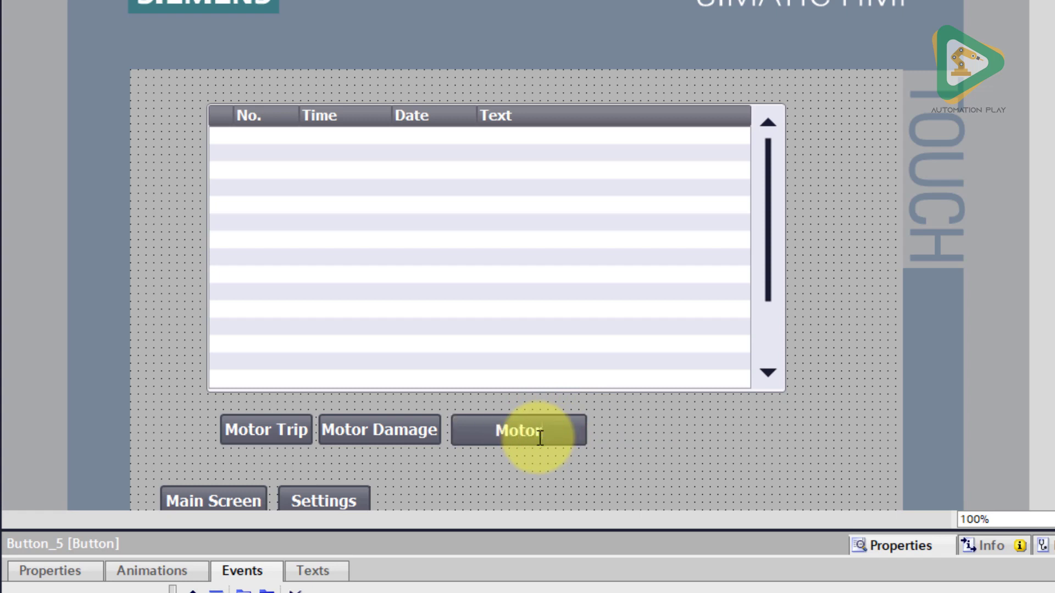
text( Ack)
Step: Widen the Motor Damage button slightly and fine-tune the Motor Ack button beside it
click(435, 423)
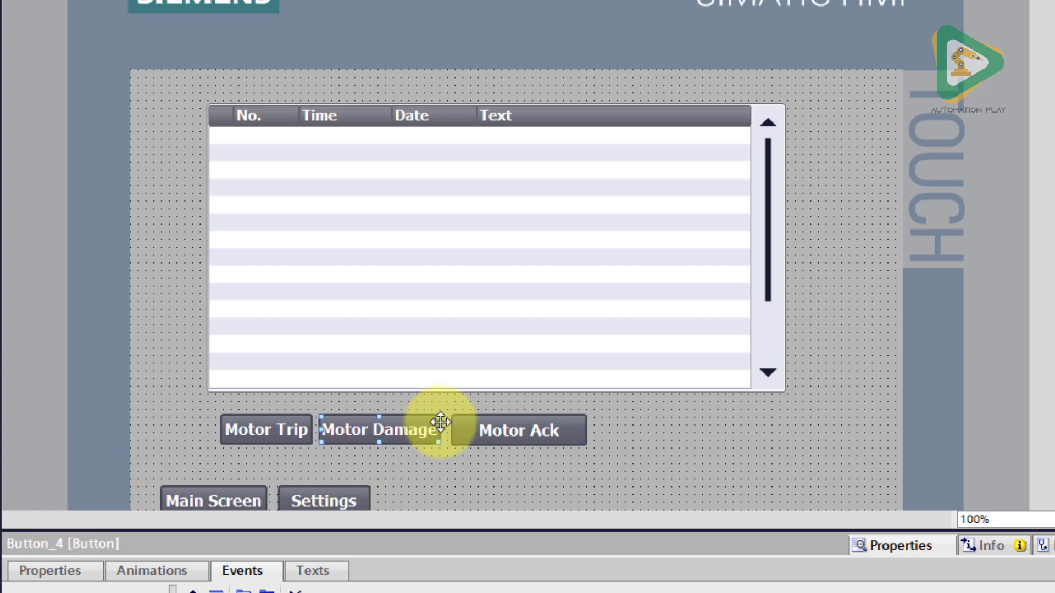
drag(441, 430, 445, 429)
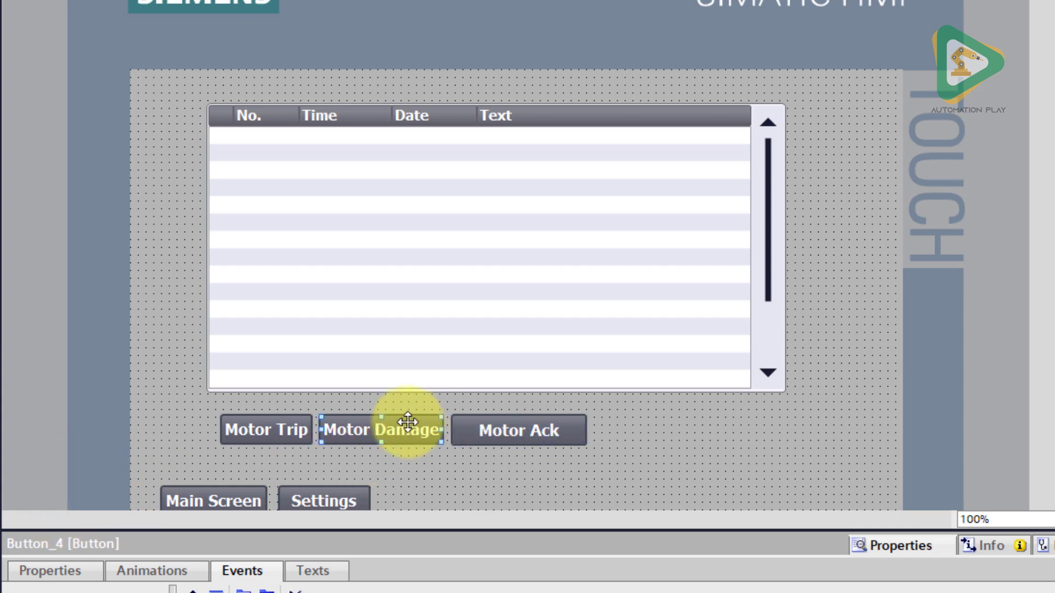
click(541, 424)
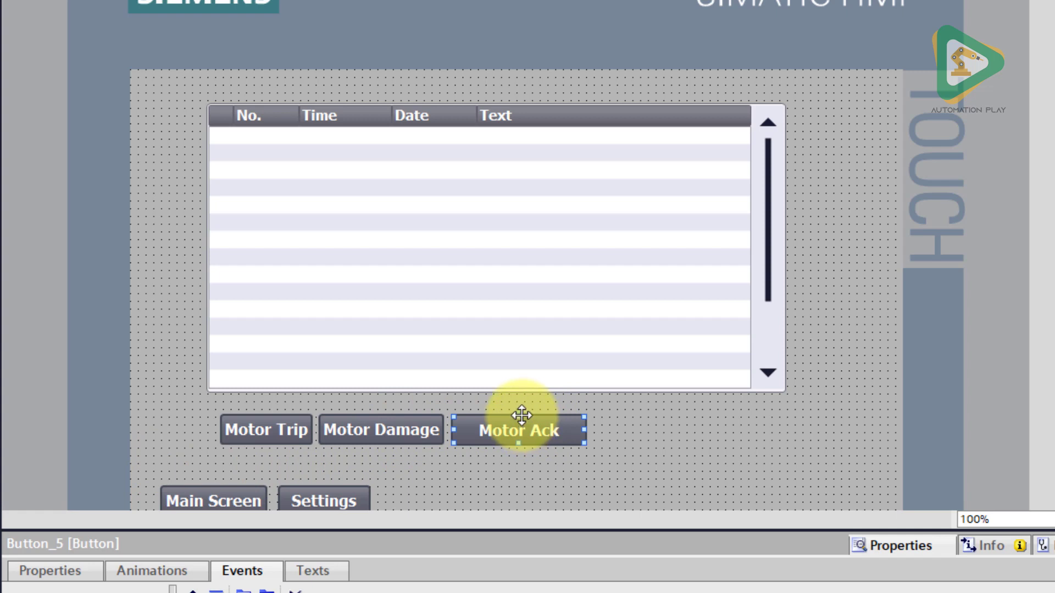
drag(518, 416, 516, 417)
Step: Open the functions assigned to the Press event of the Motor Damage button
click(401, 420)
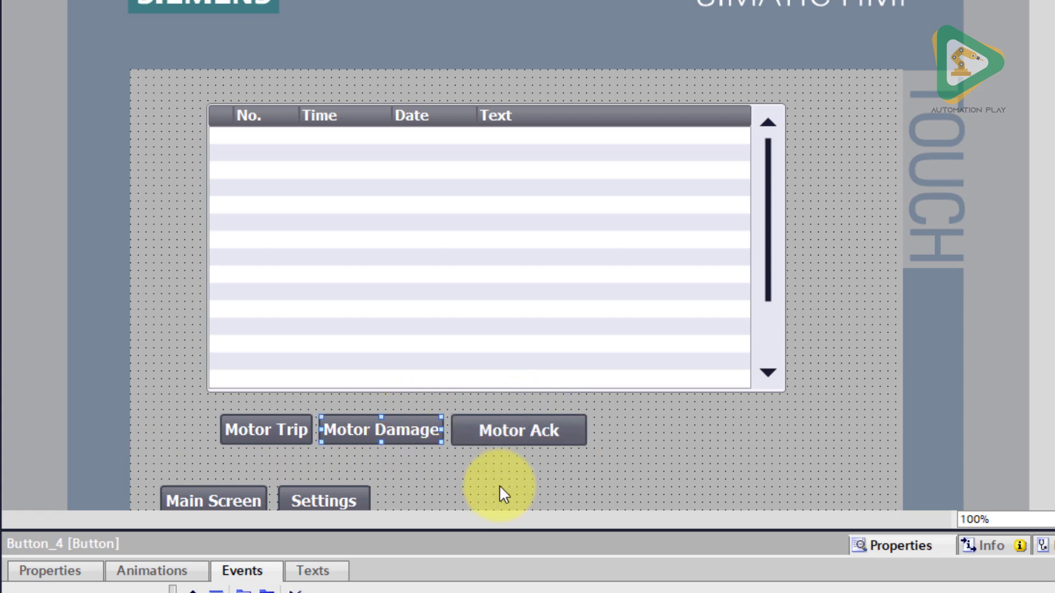
click(881, 543)
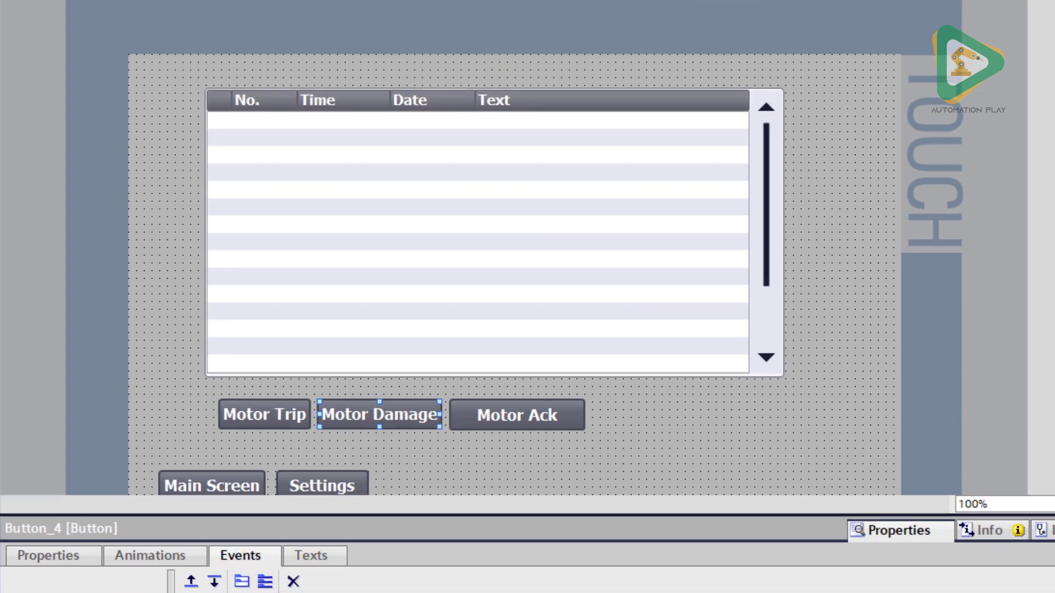
click(39, 487)
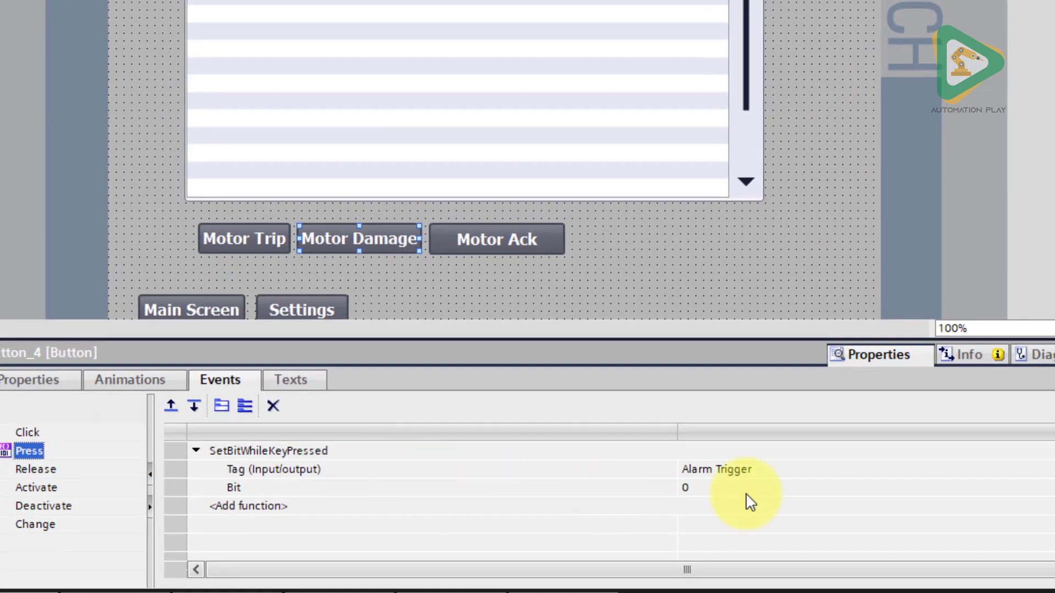
Step: Try to replace the Motor Damage button's Press function with SetBit on the Alarm Trigger tag
double_click(473, 455)
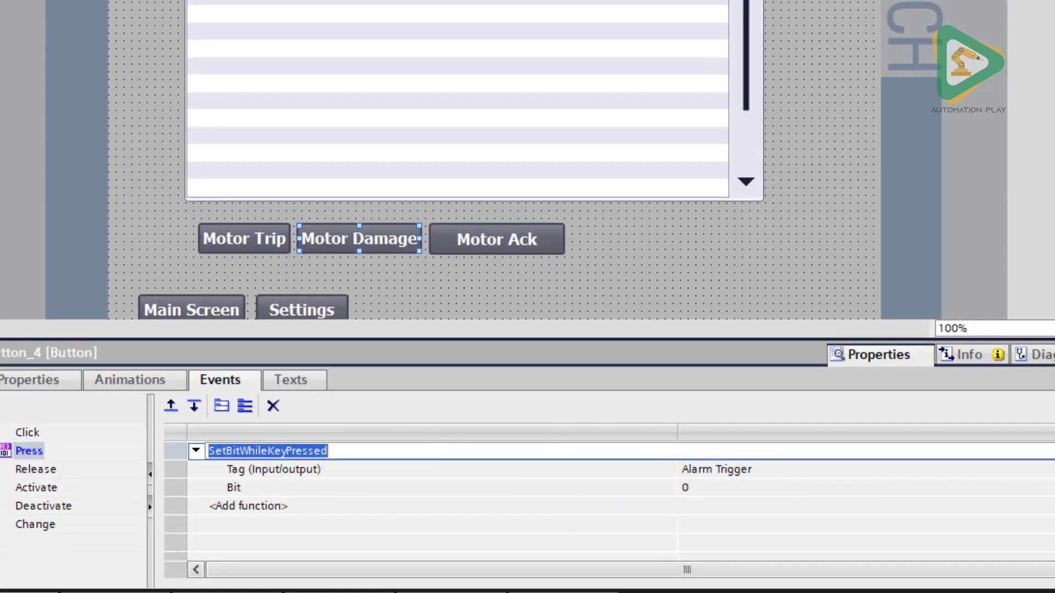
click(740, 448)
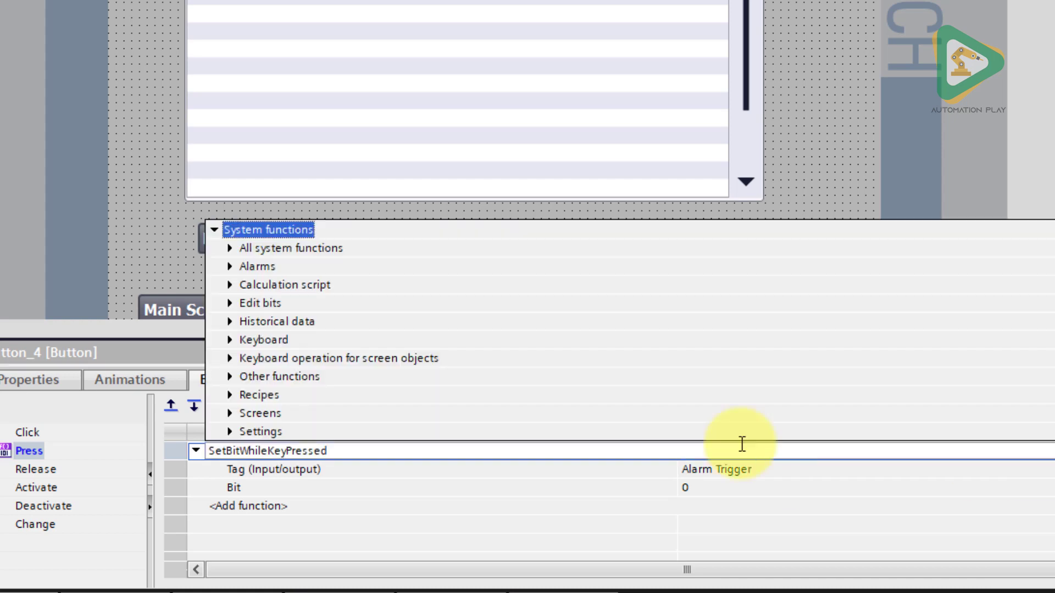
click(323, 448)
drag(328, 450, 214, 450)
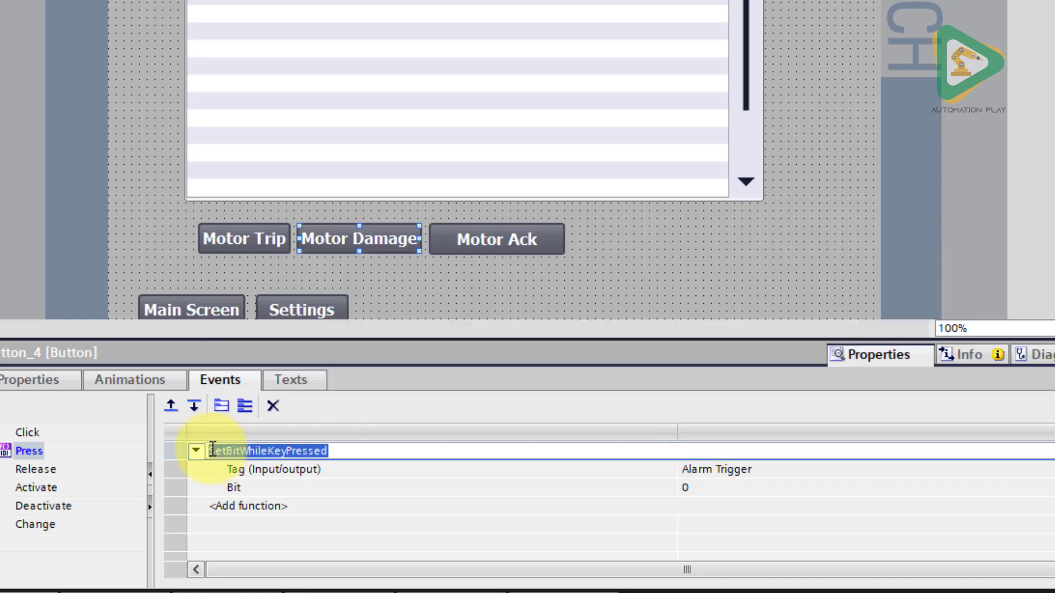
text(Setbi)
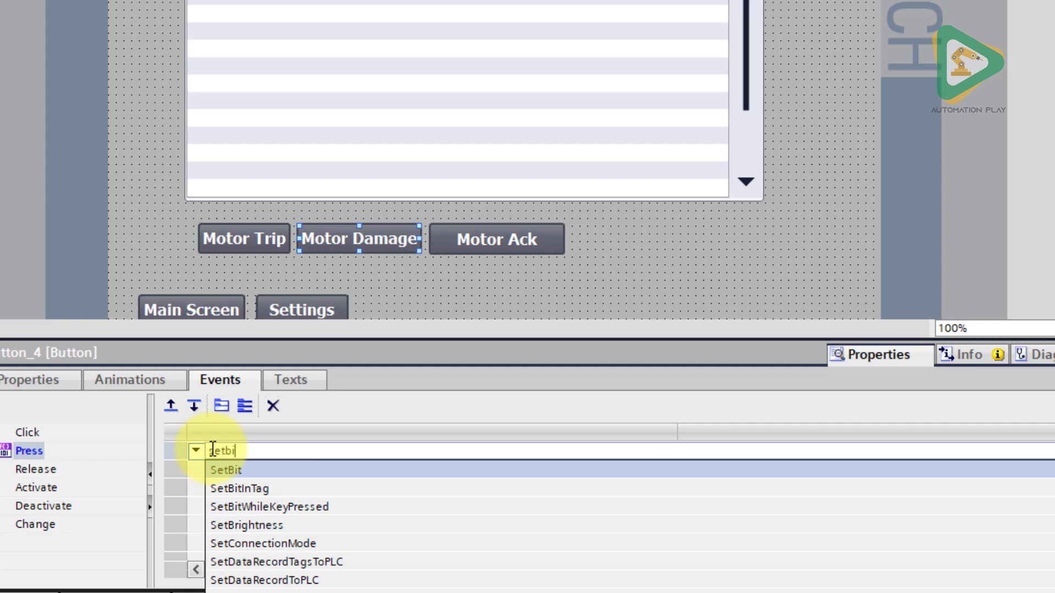
text(t)
key(Return)
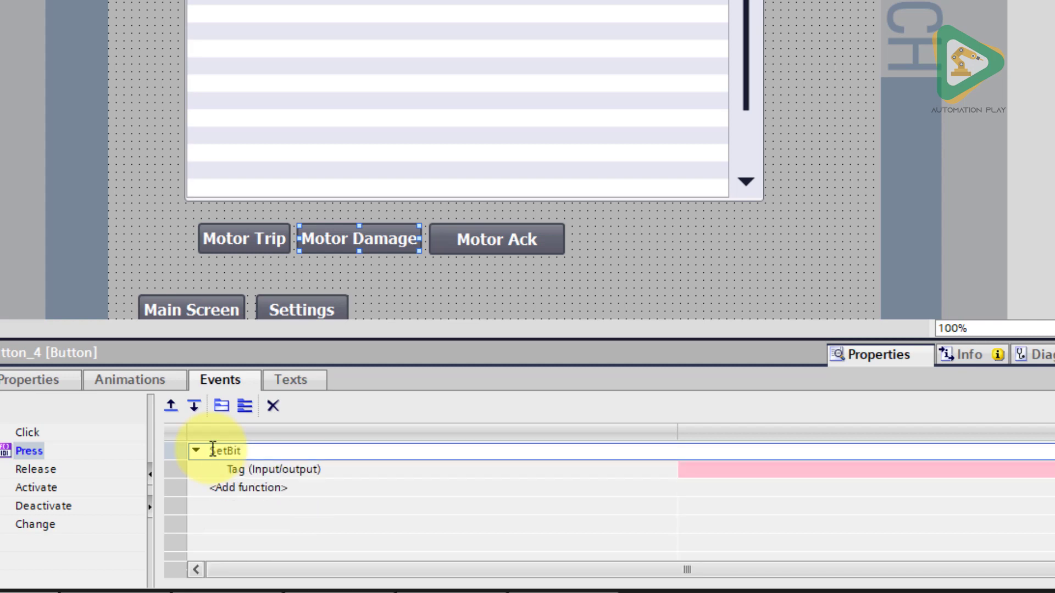
click(786, 470)
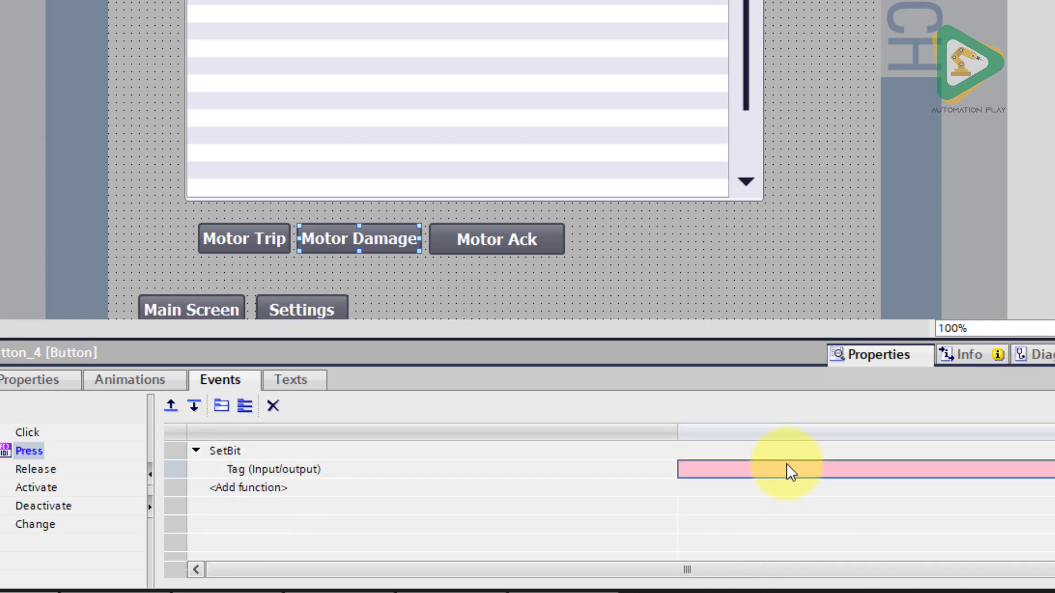
click(1043, 469)
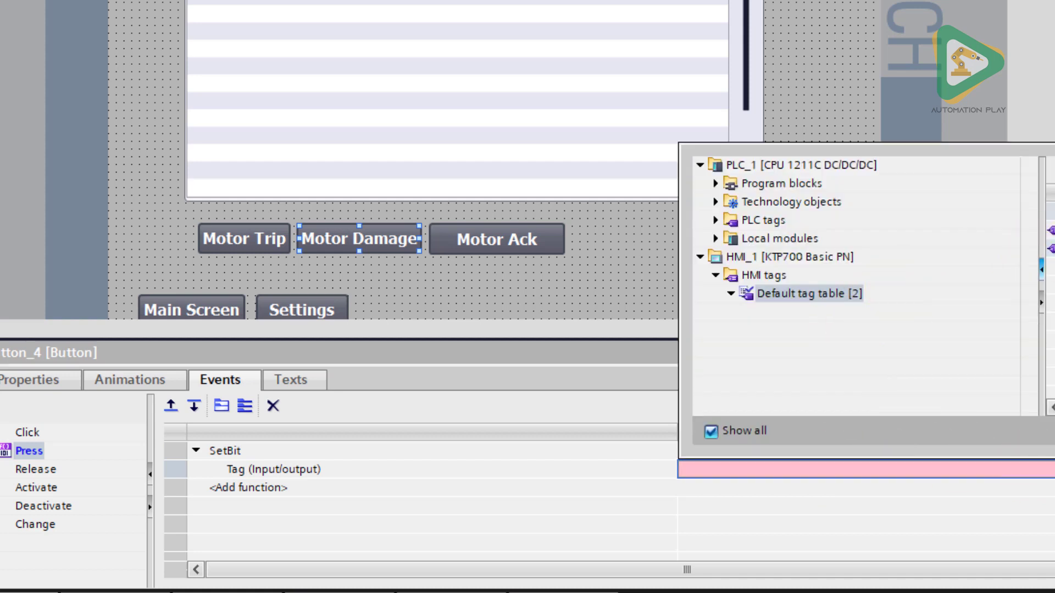
double_click(1052, 230)
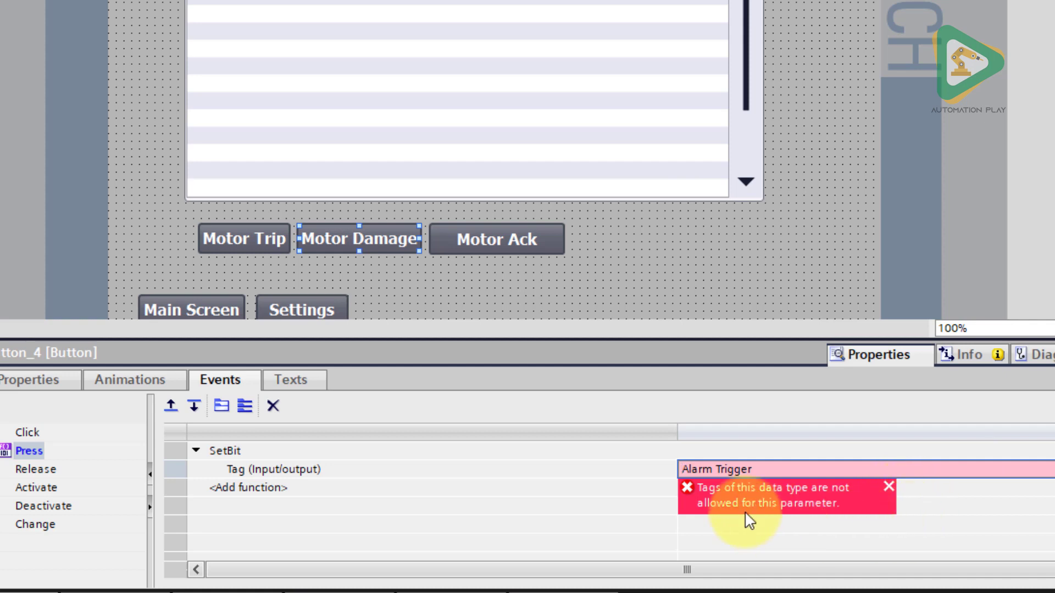
Step: Change the Motor Damage button's Press function to SetBitInTag and assign it the Alarm Trigger tag
click(326, 455)
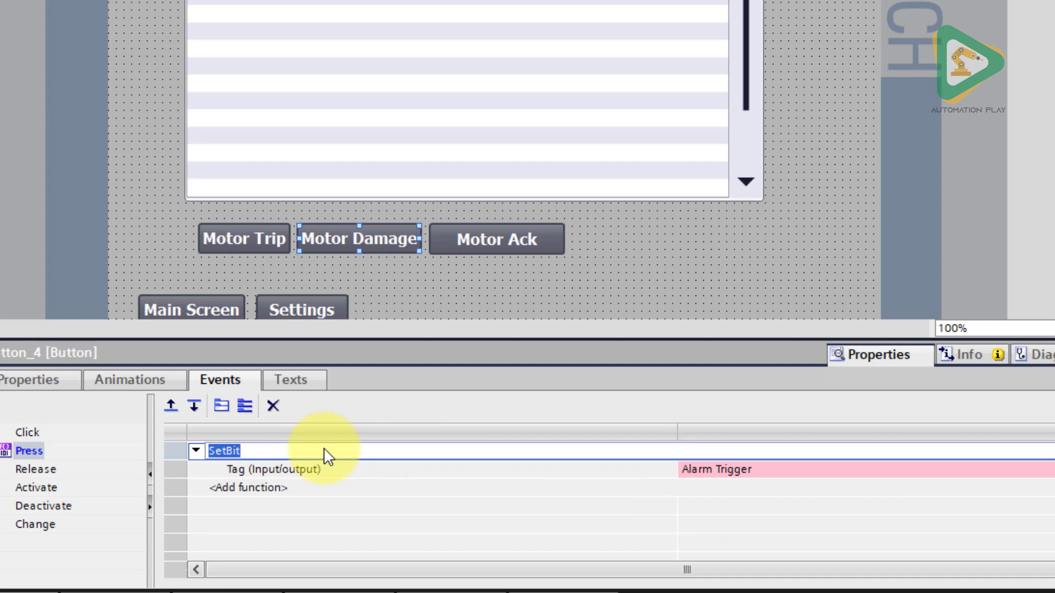
text(setbiy)
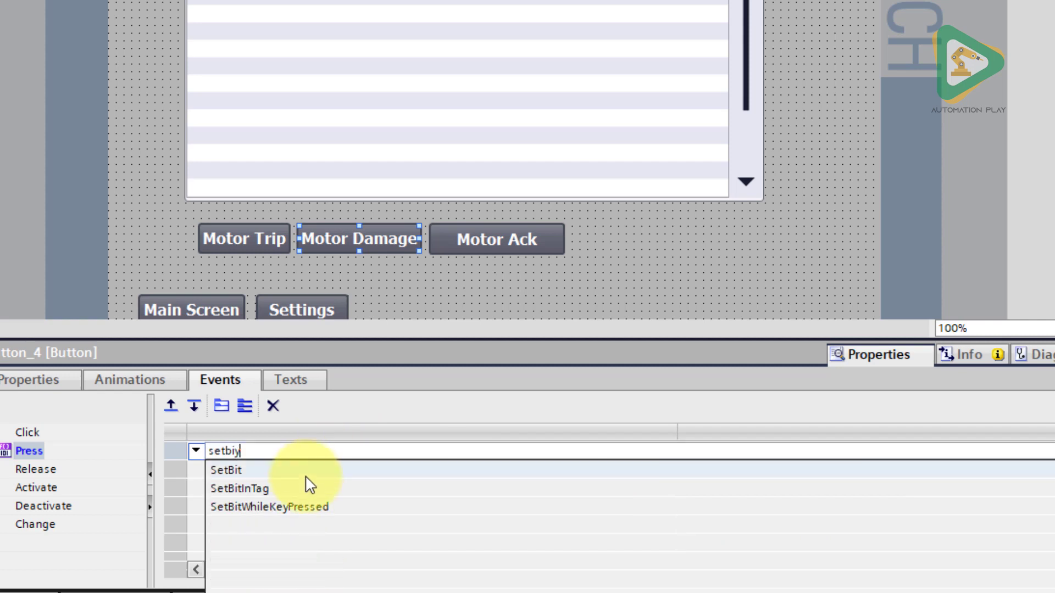
click(302, 489)
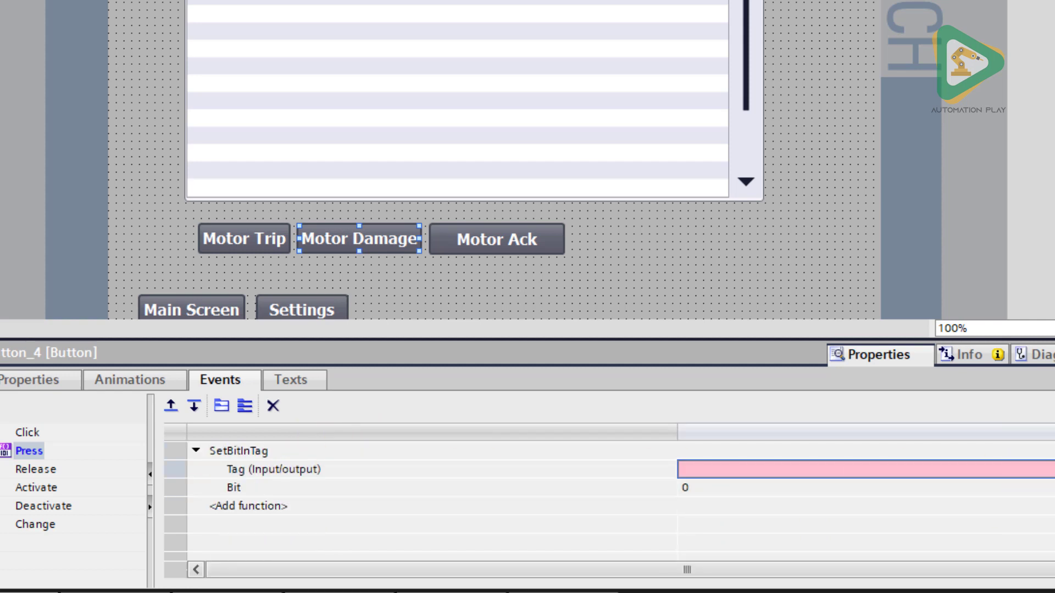
click(909, 522)
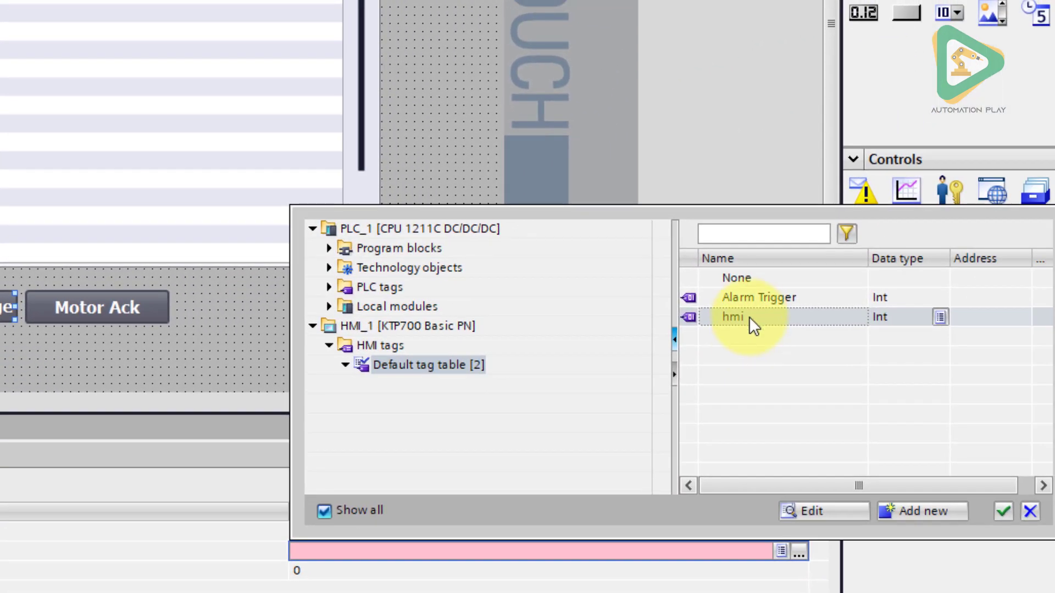
click(756, 296)
double_click(756, 295)
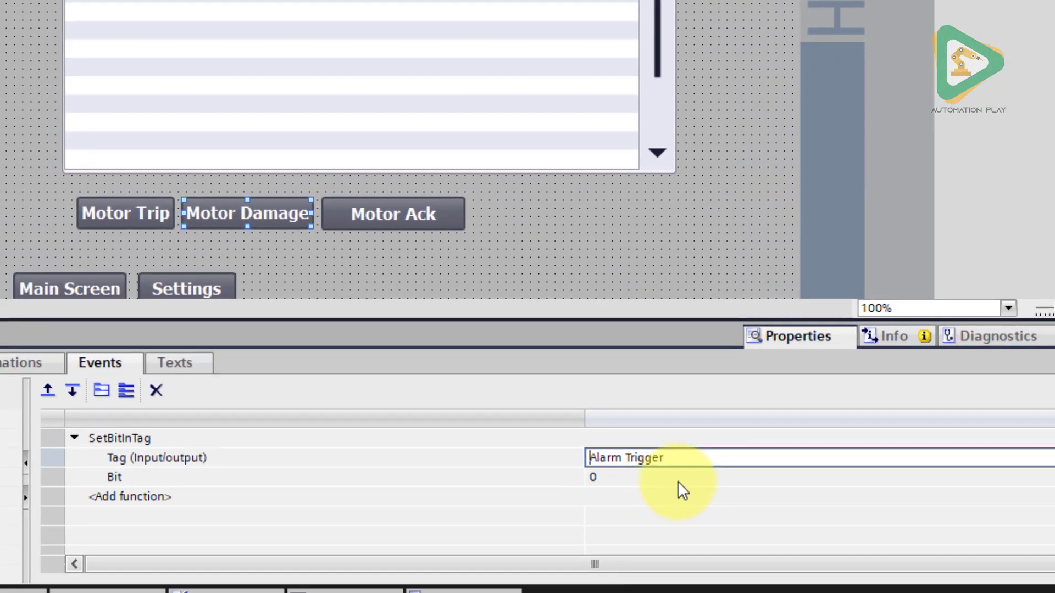
Step: Set the bit of the Motor Damage button's SetBitInTag function to 1
click(677, 481)
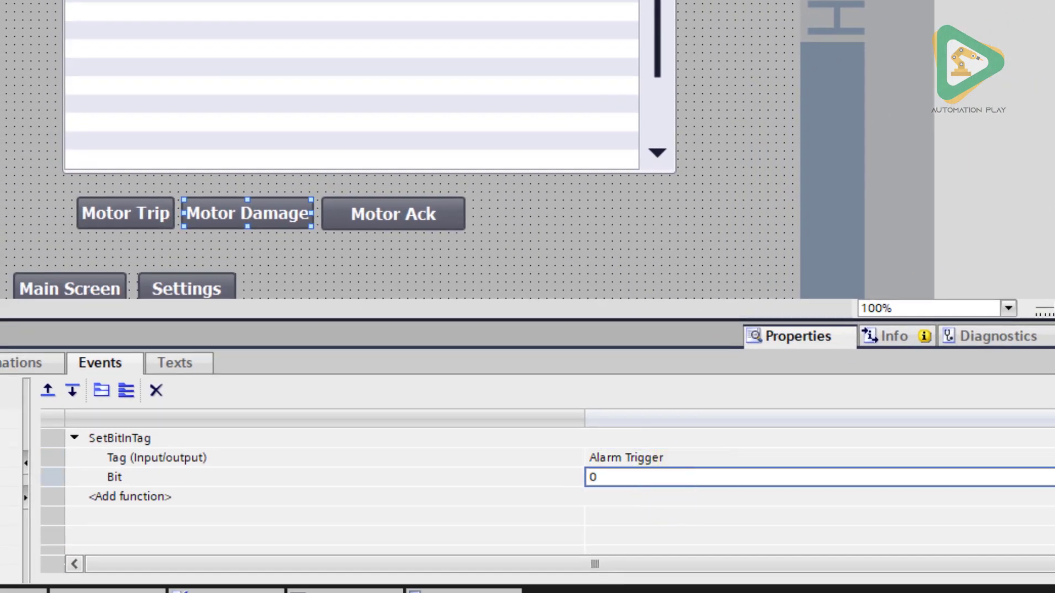
double_click(607, 480)
text(1)
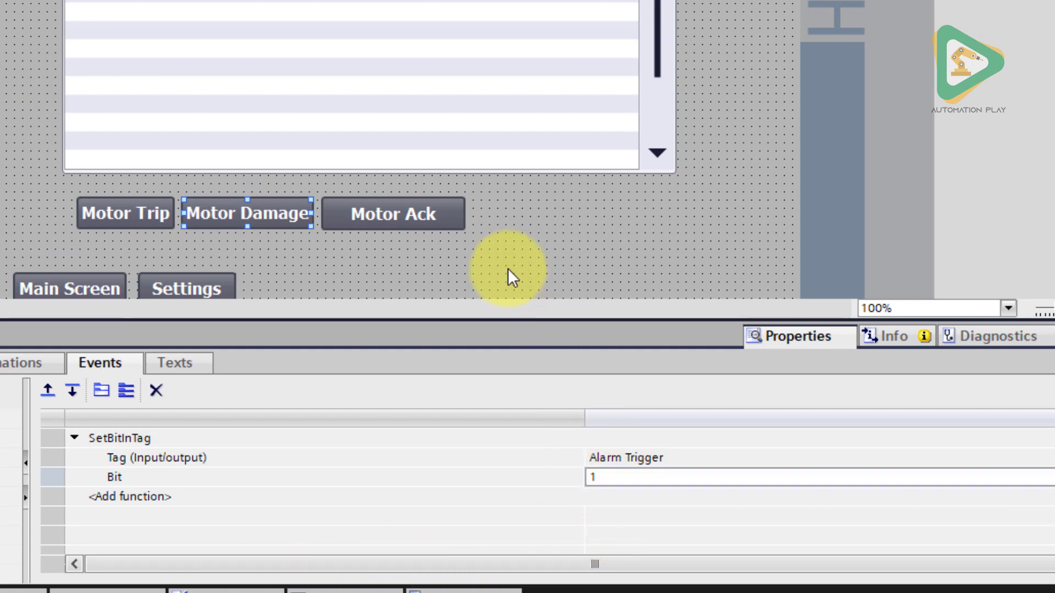
click(507, 268)
Step: Replace the Motor Ack button's Press function with ResetBitInTag
click(367, 204)
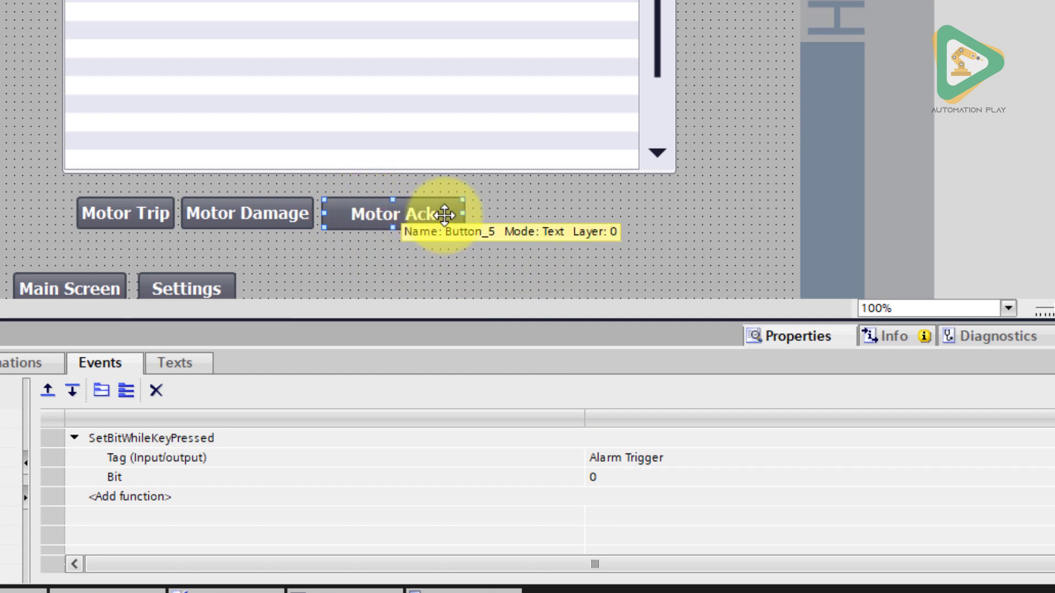
click(77, 488)
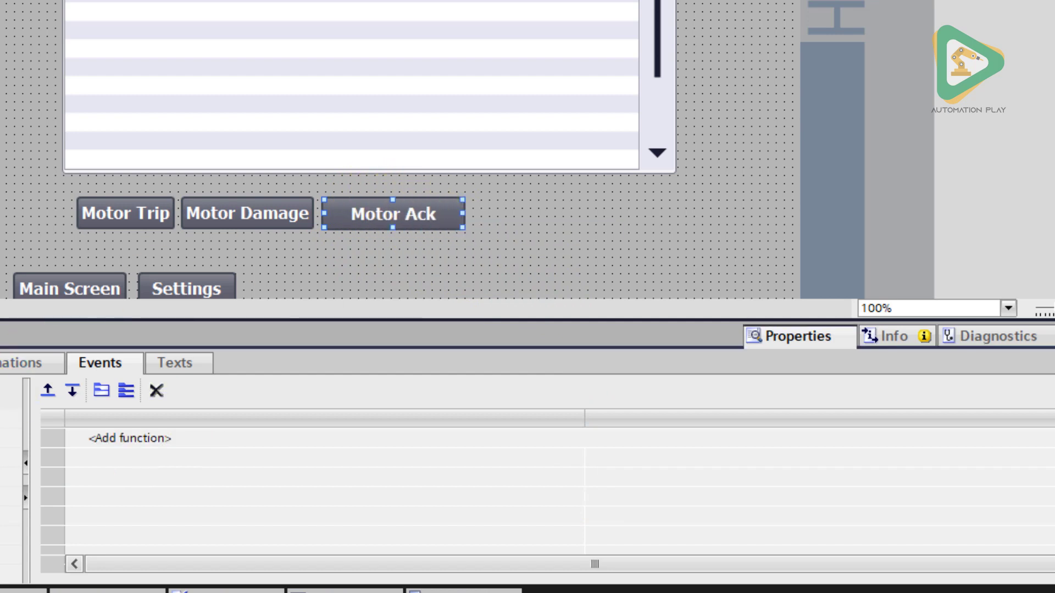
click(64, 473)
click(359, 471)
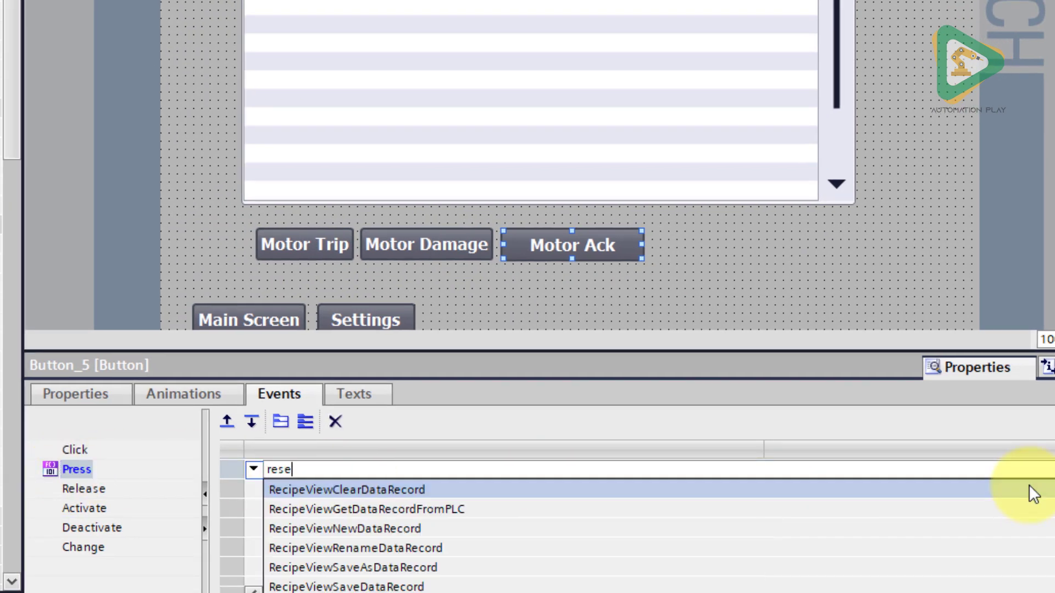
text(t)
click(305, 509)
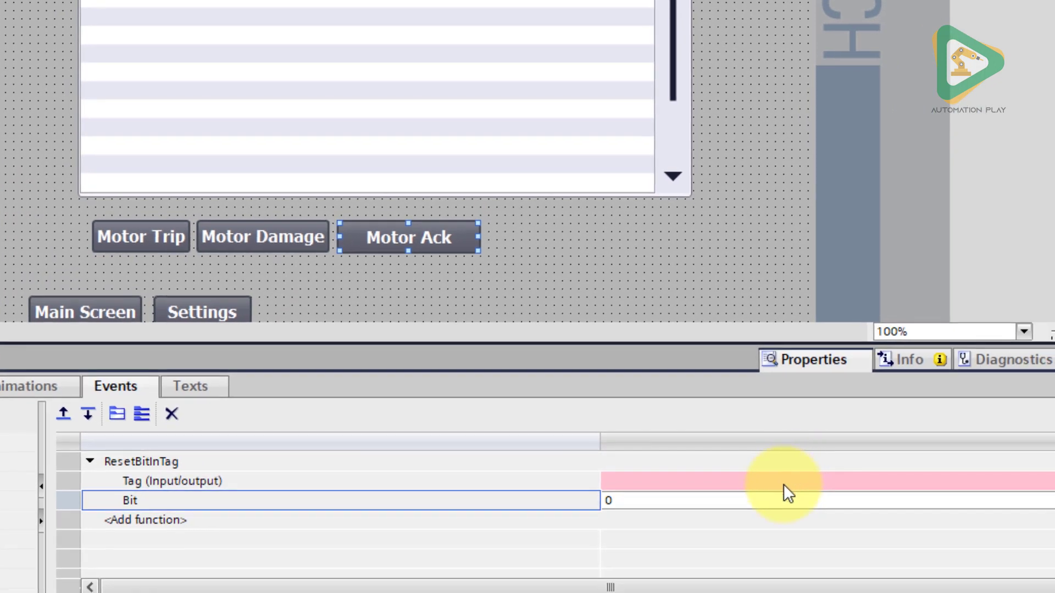
Step: Assign the Alarm Trigger tag to the Motor Ack button's ResetBitInTag function and set its bit to 1
click(819, 484)
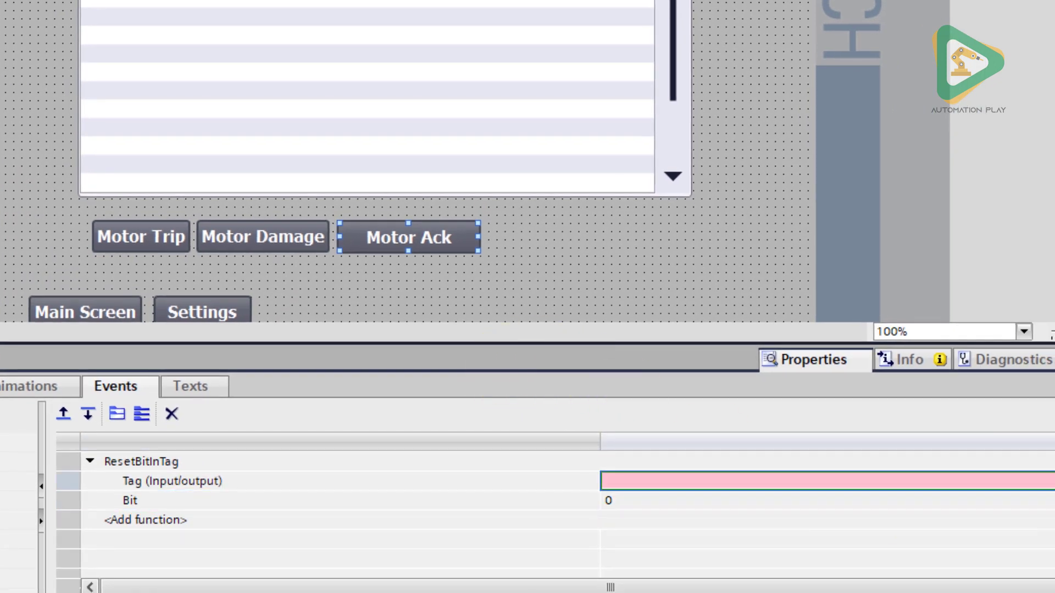
click(1027, 483)
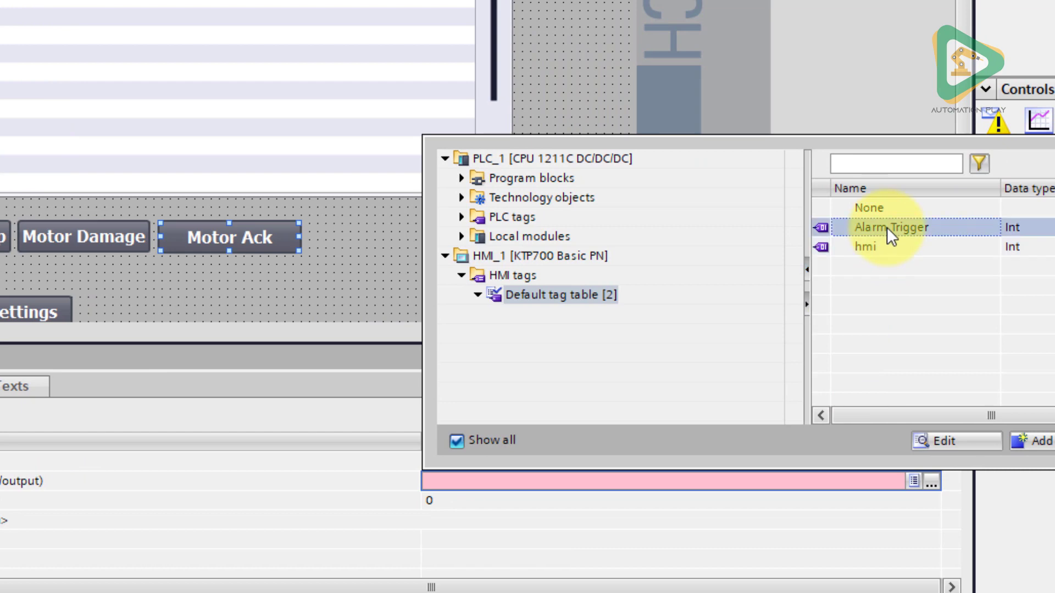
double_click(886, 226)
click(457, 499)
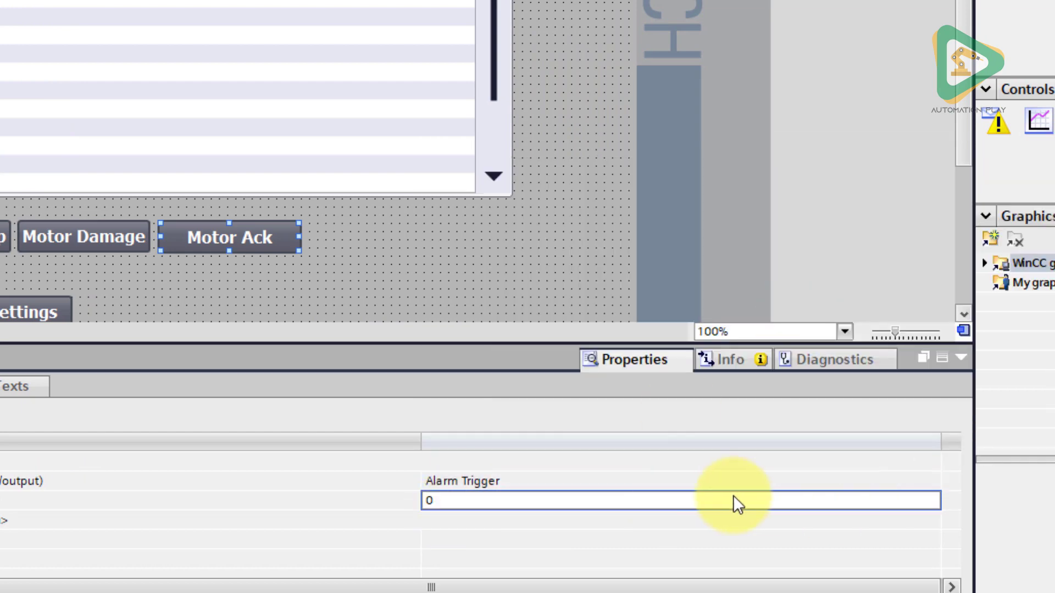
double_click(753, 503)
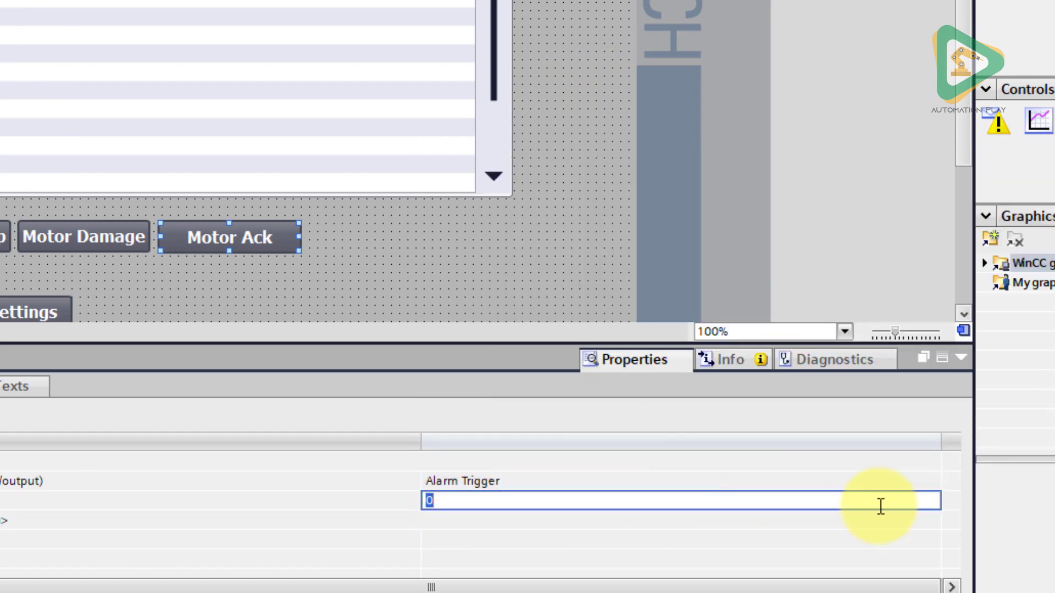
text(1)
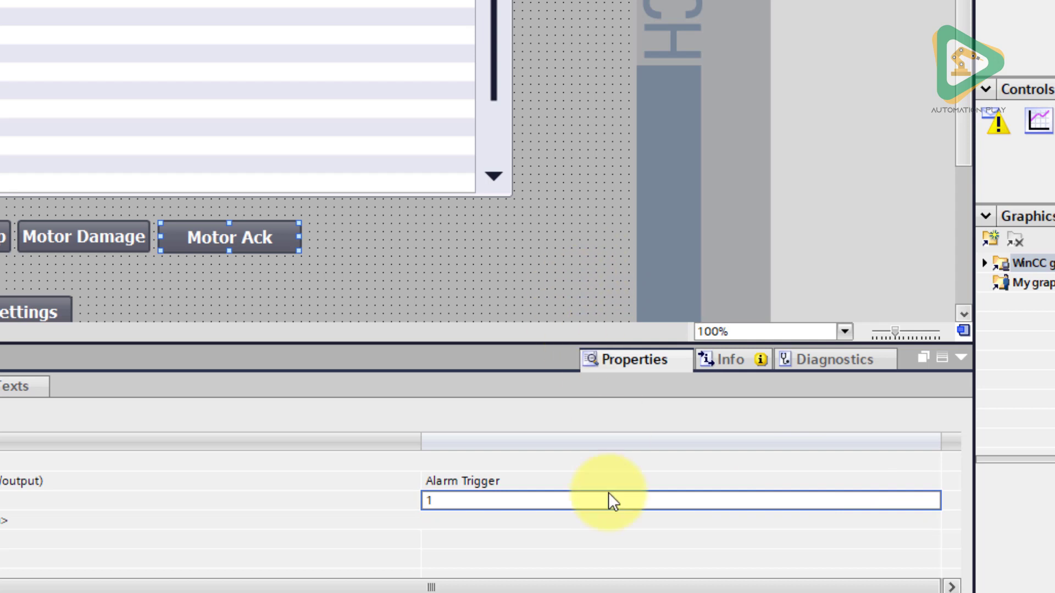
click(565, 173)
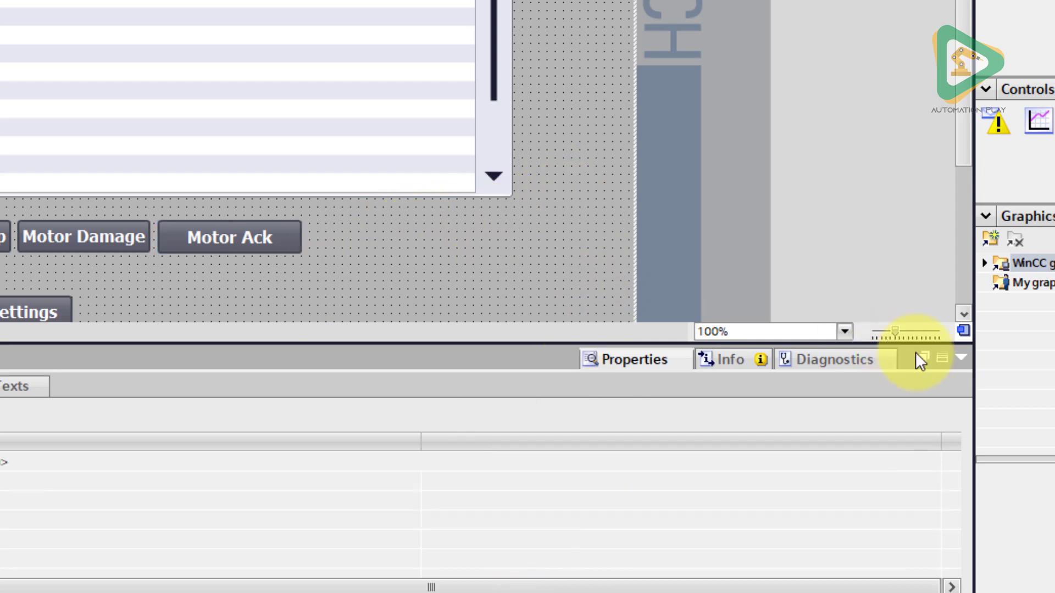
Step: Start the HMI simulation and trigger the Motor Trip and Motor Damage alarms from the Alarms screen
click(960, 358)
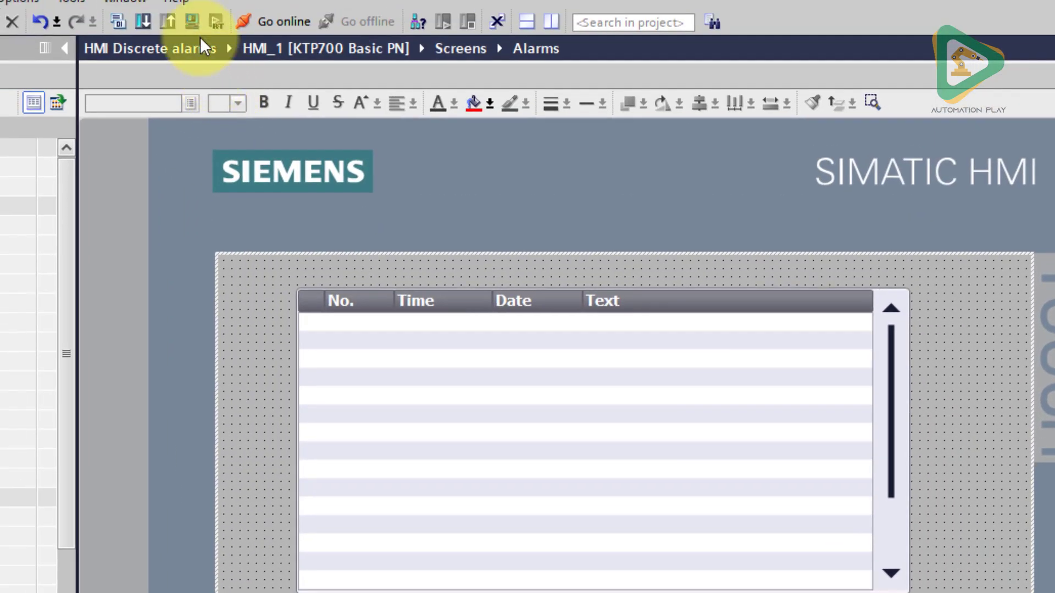
click(192, 21)
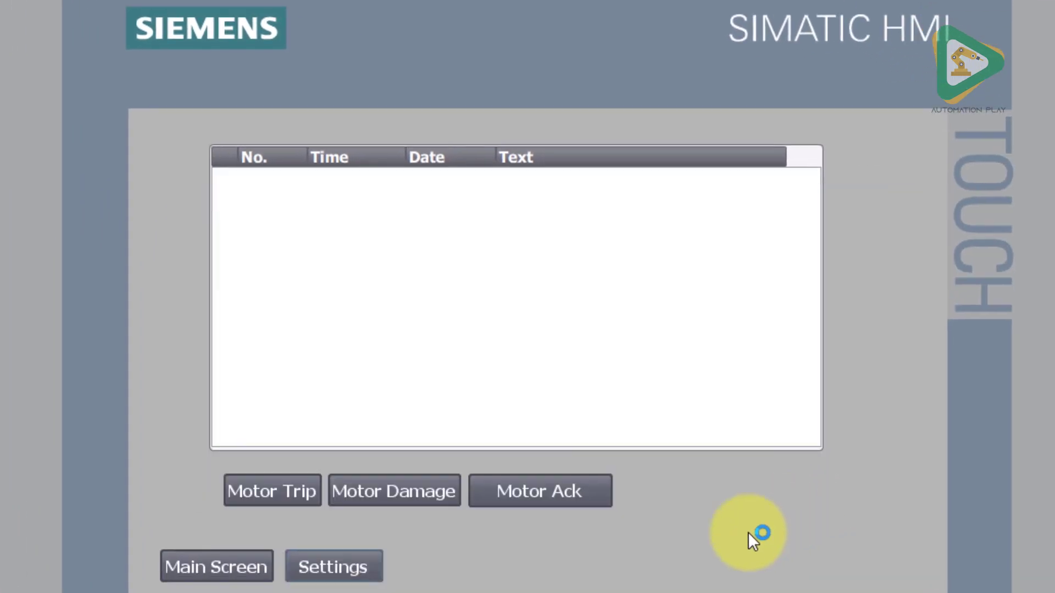
click(265, 486)
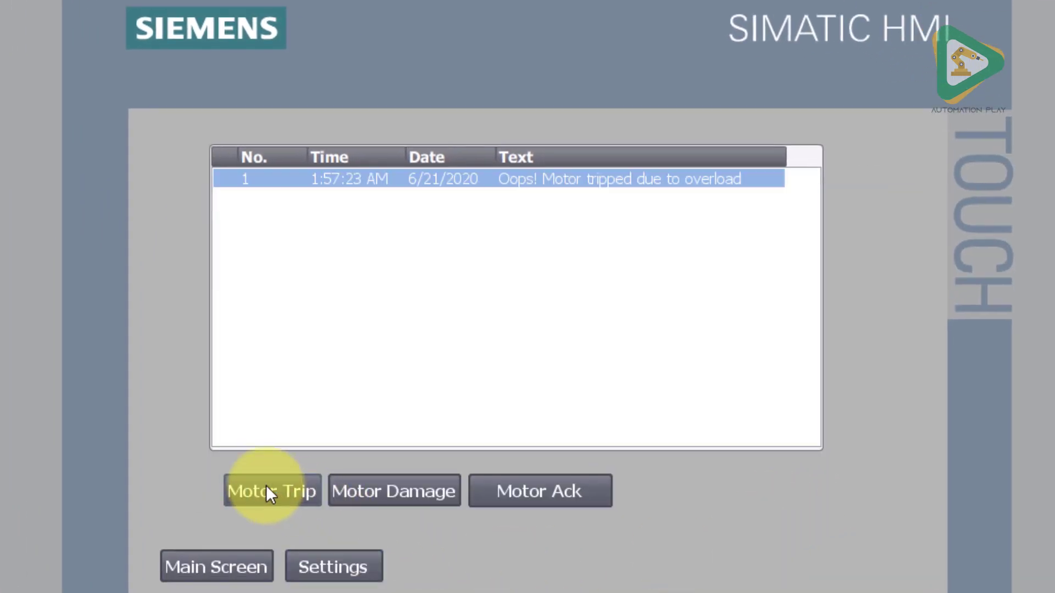
click(431, 496)
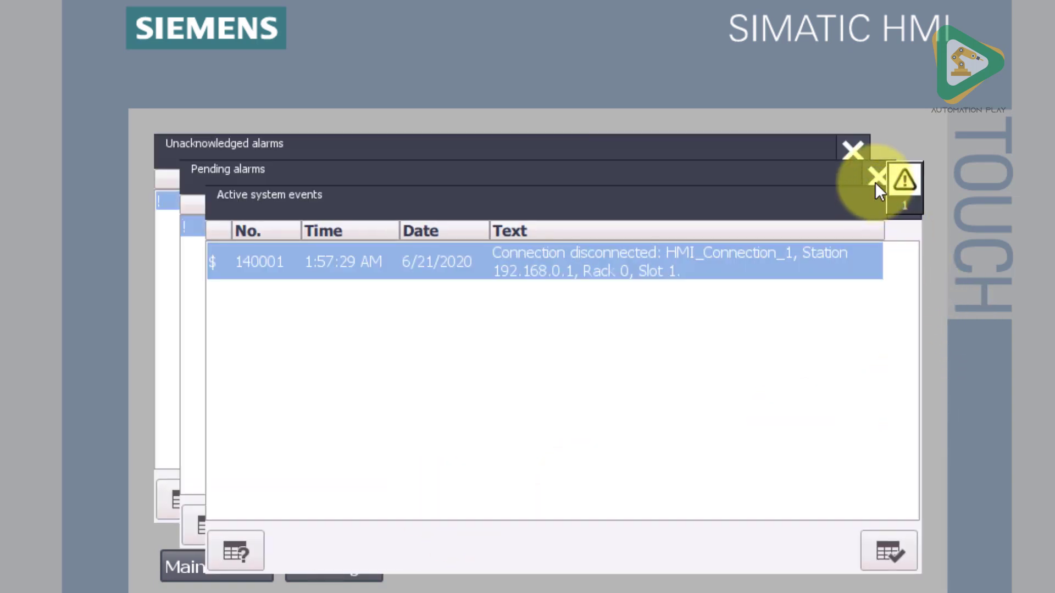
Step: Close the pending and unacknowledged alarm windows in the simulation and trigger the Motor Trip alarm again
click(876, 183)
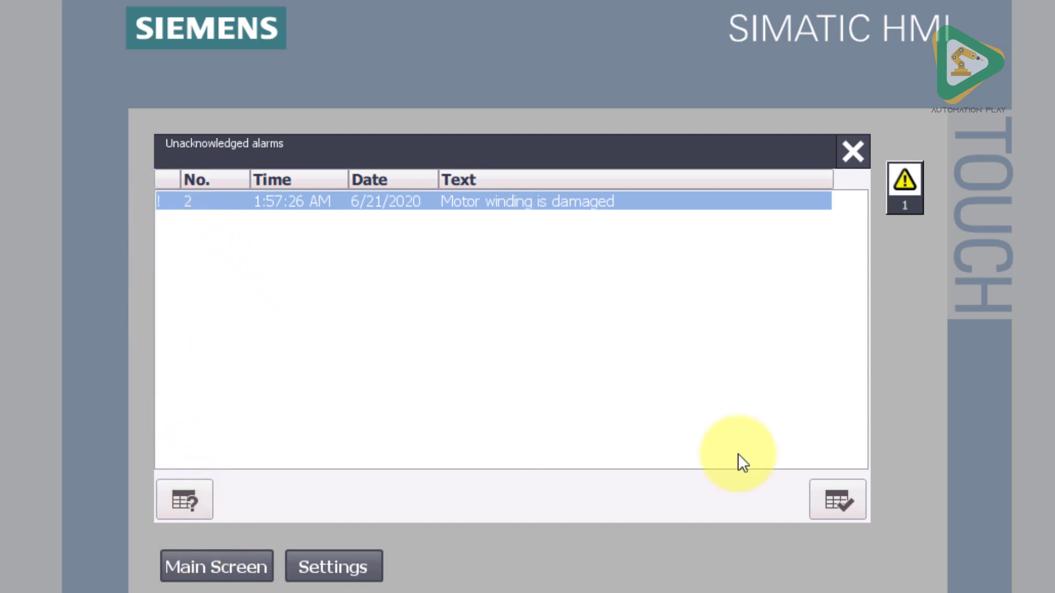
click(849, 156)
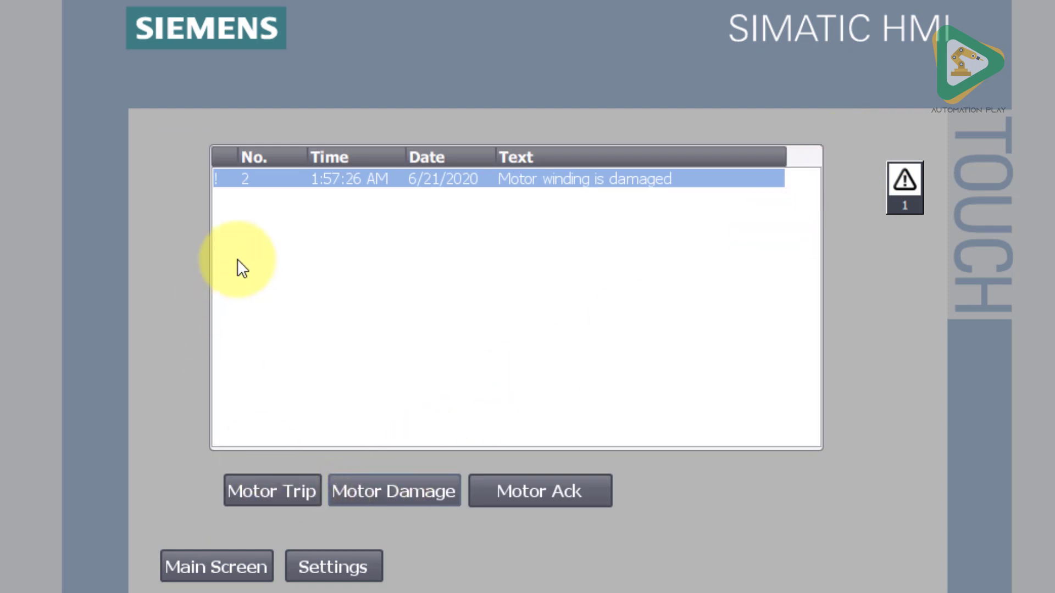
click(285, 486)
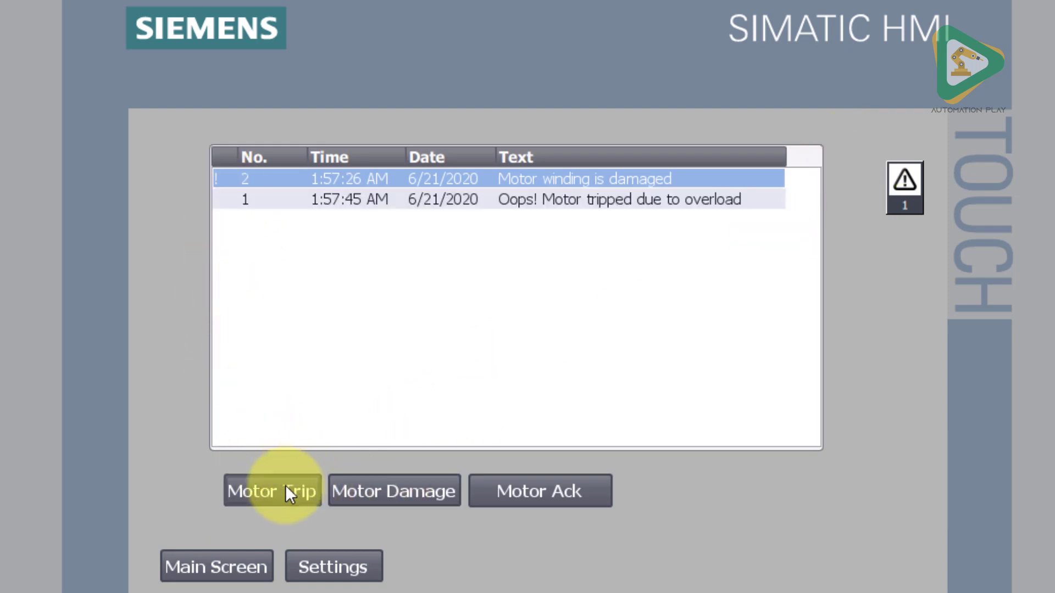
Step: Toggle the Motor Trip alarm off and on repeatedly in the simulation, with a Motor Ack reset in between
click(285, 486)
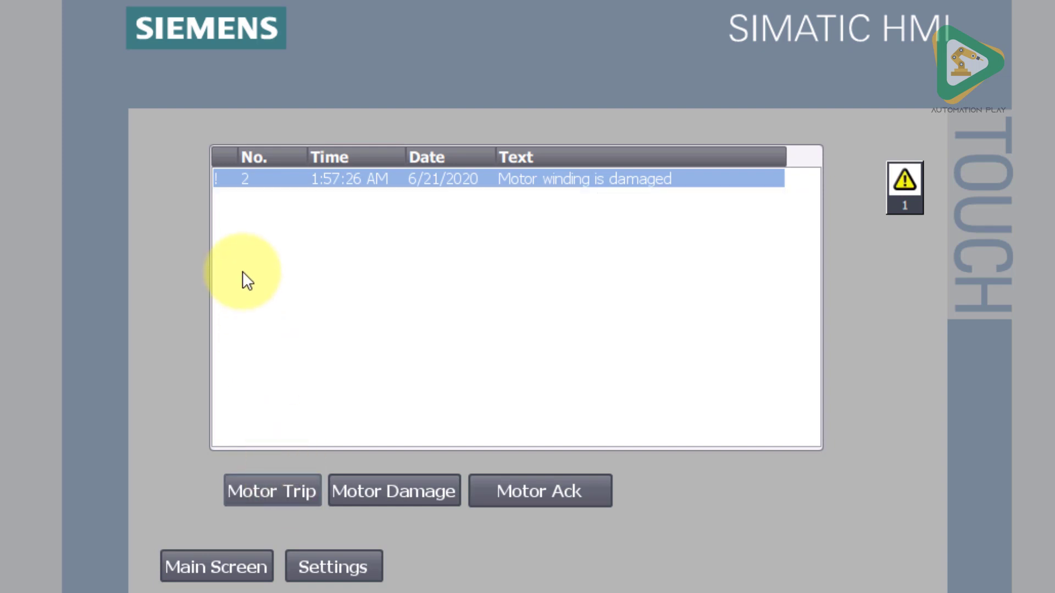
click(275, 495)
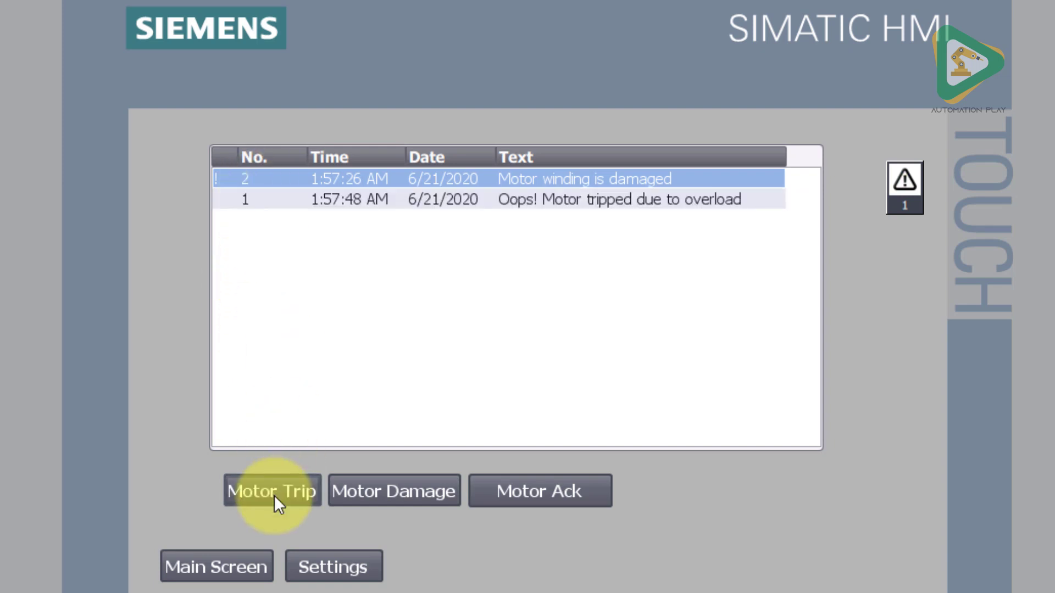
click(275, 496)
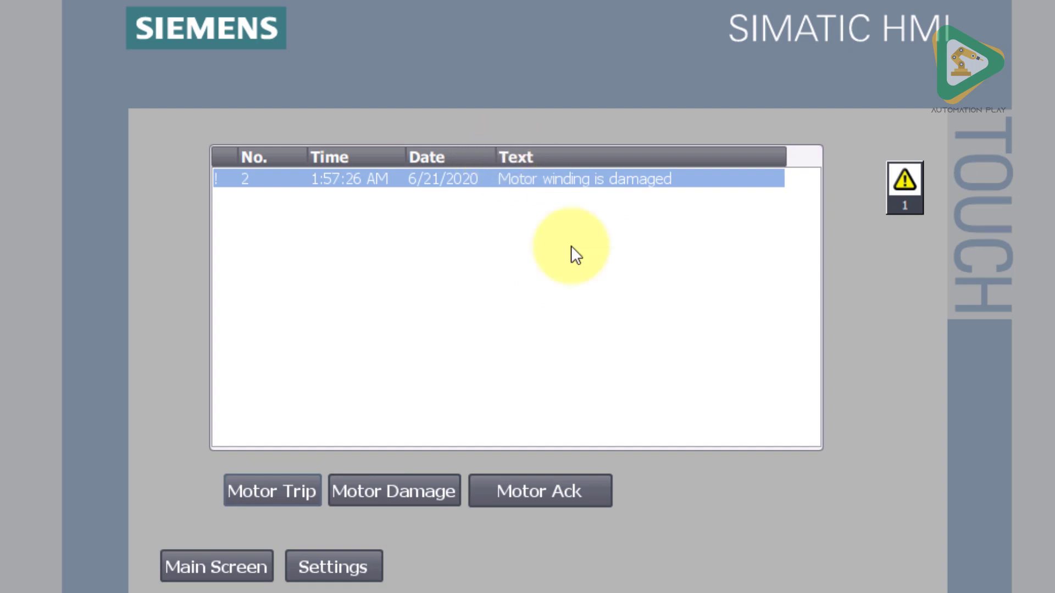
click(541, 490)
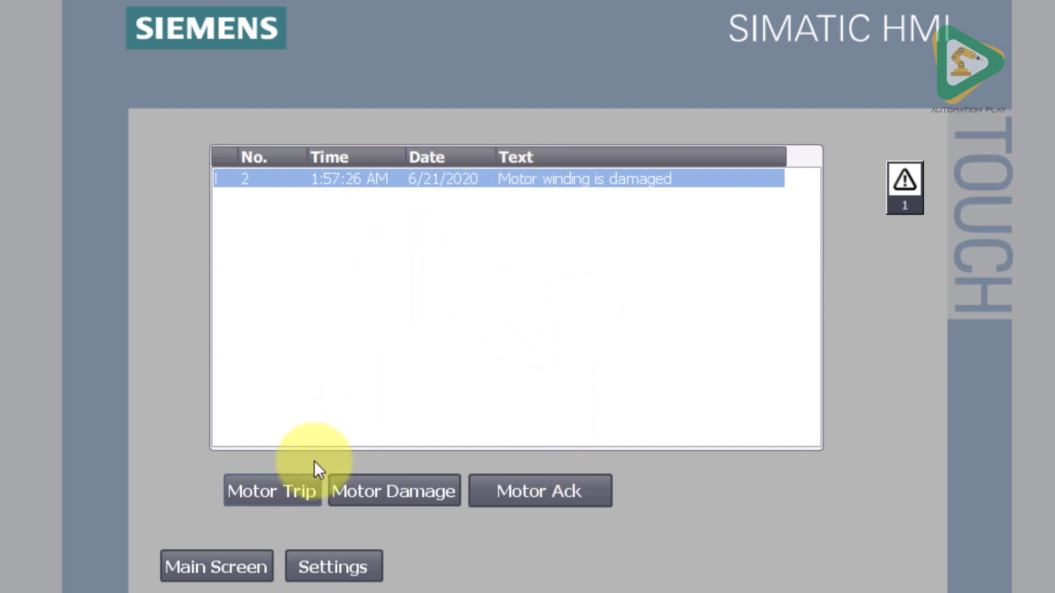
click(273, 497)
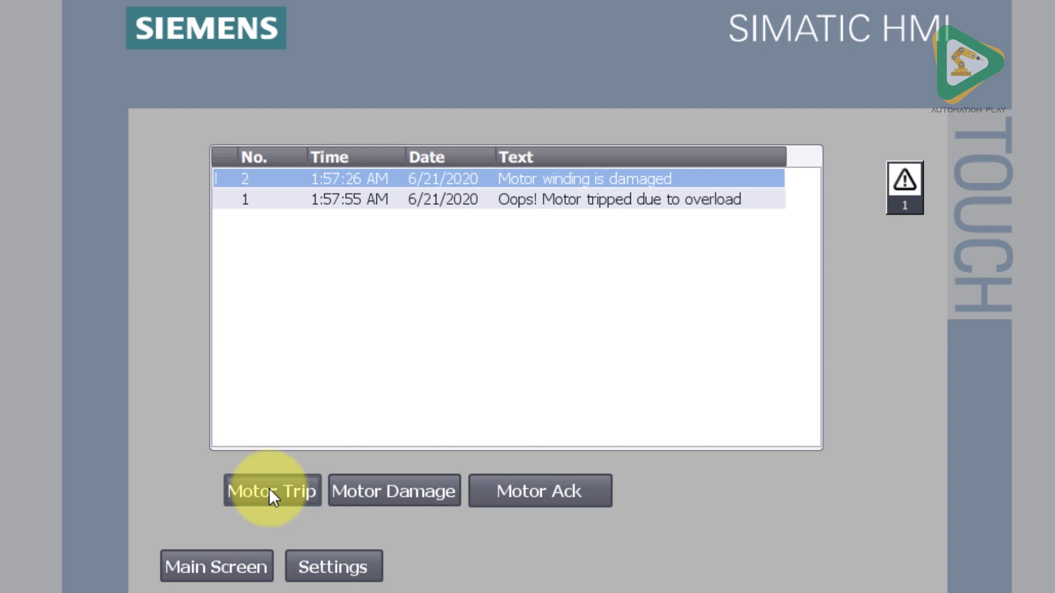
click(269, 488)
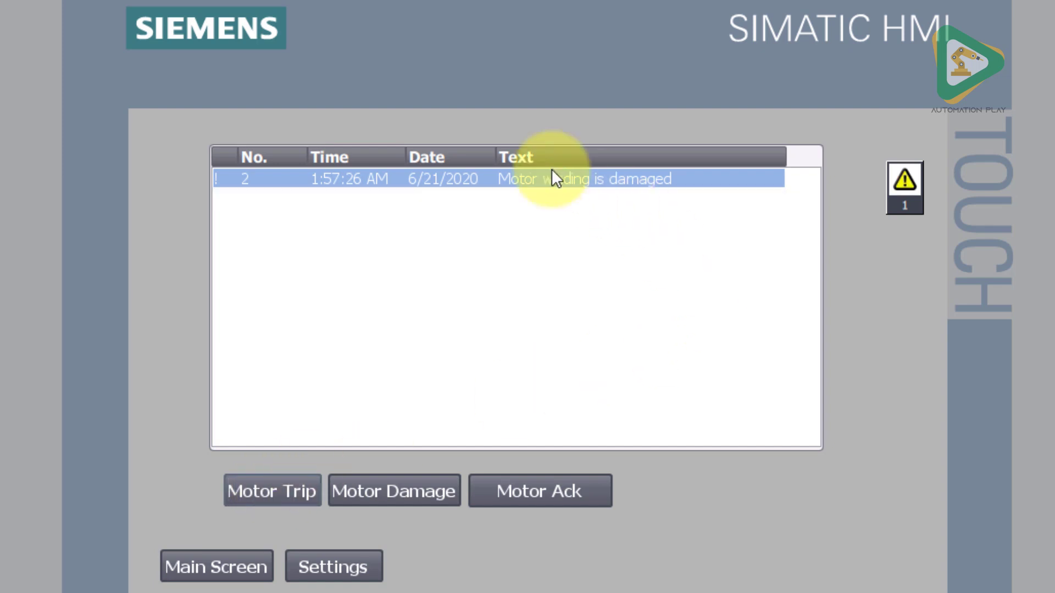
Step: Acknowledge the "Motor winding is damaged" alarm in the pending alarms window and check its info text
click(898, 180)
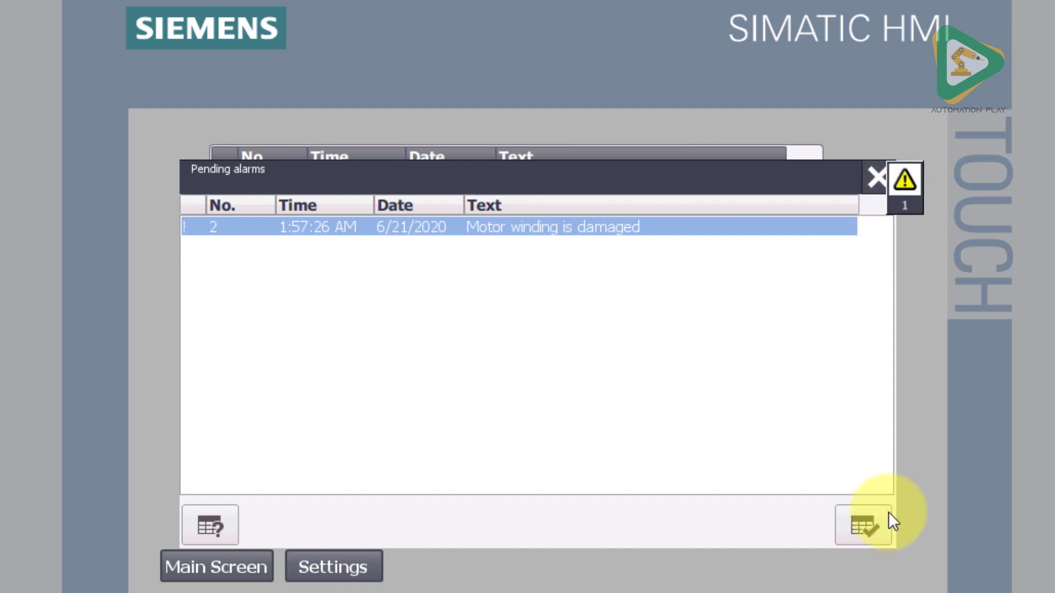
click(865, 533)
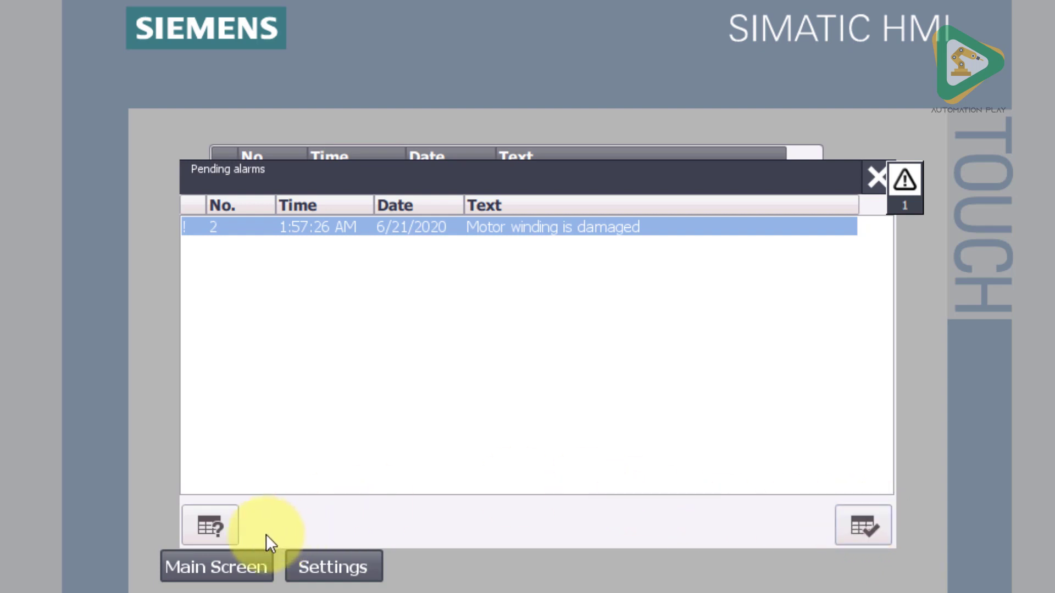
click(215, 528)
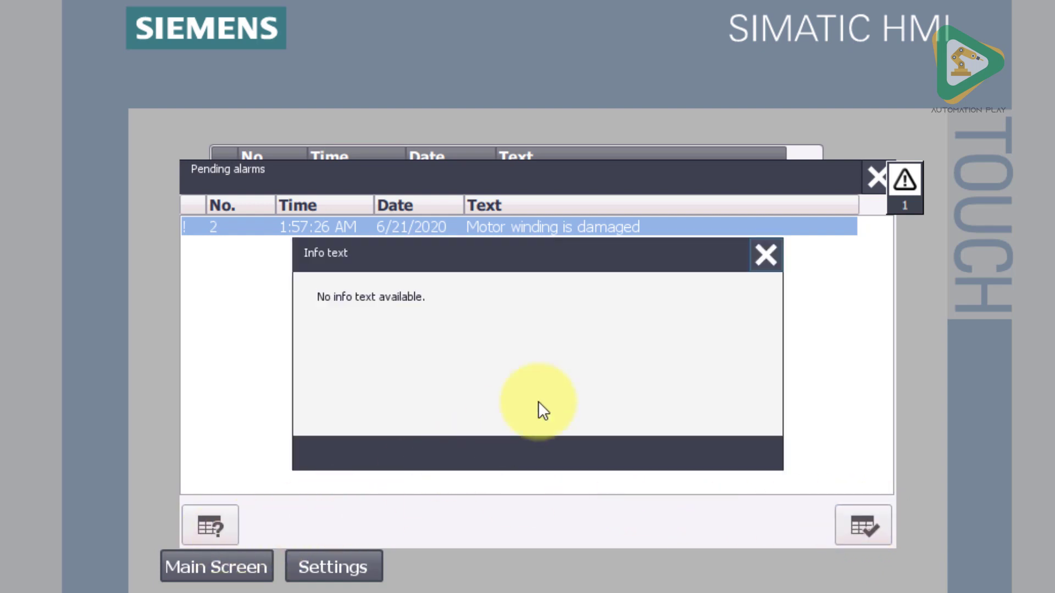
click(765, 255)
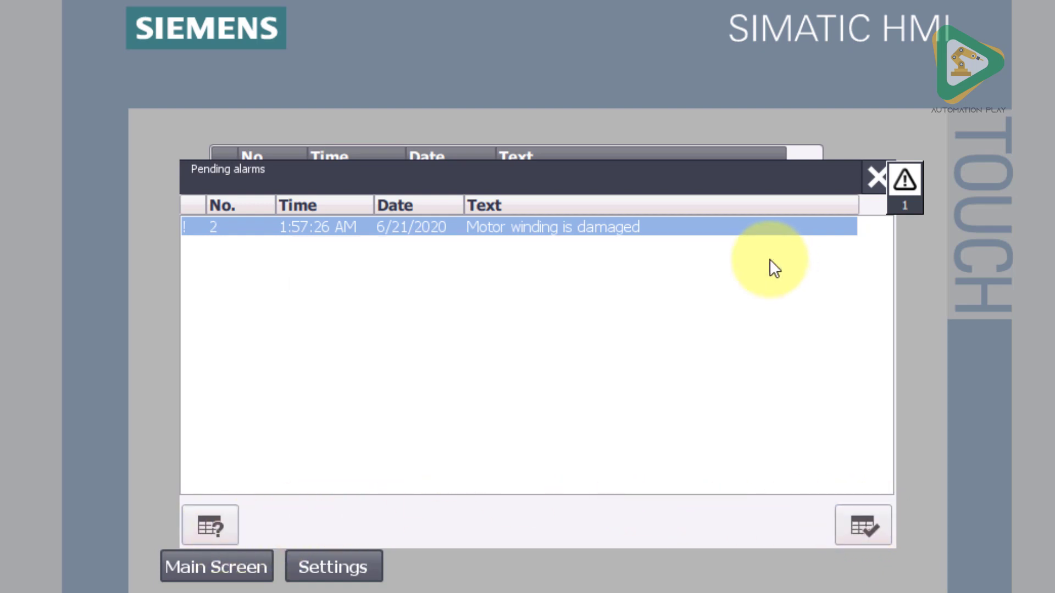
Step: Reopen the pending alarms window, try acknowledging the motor winding alarm again, and close the window
click(876, 180)
click(900, 188)
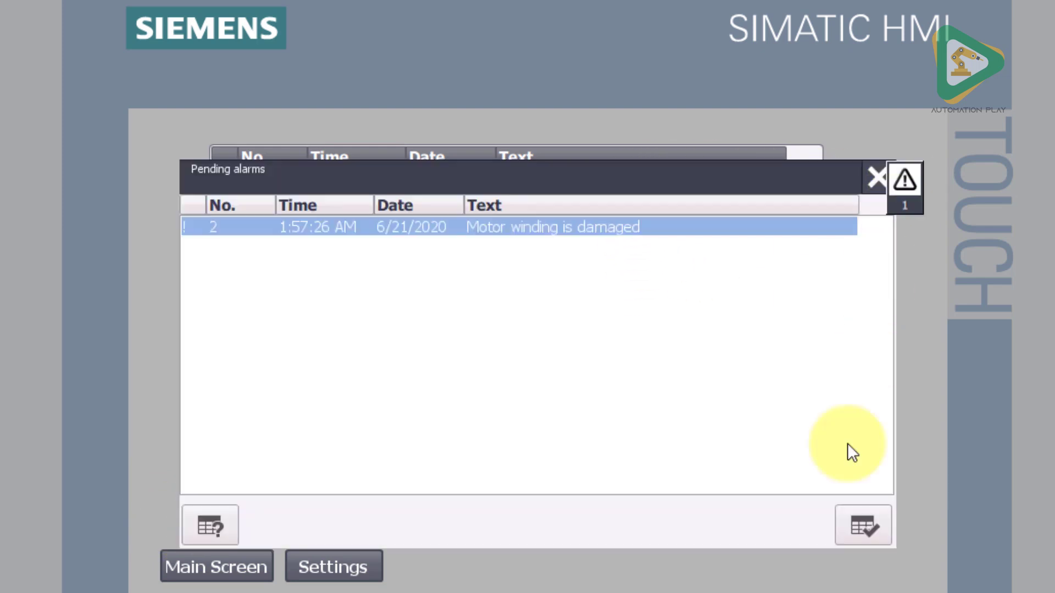
click(872, 513)
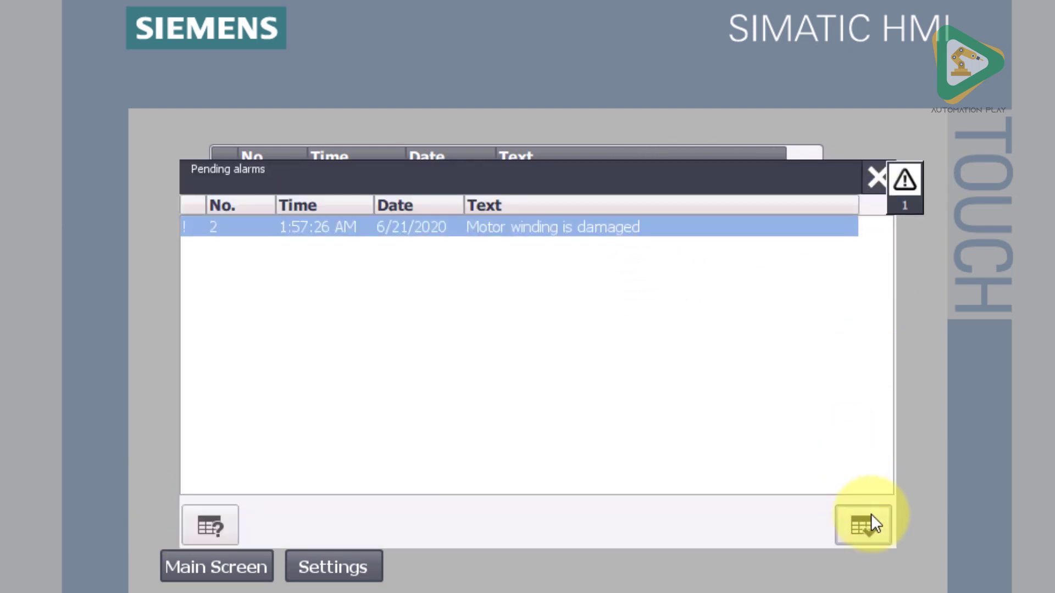
click(876, 177)
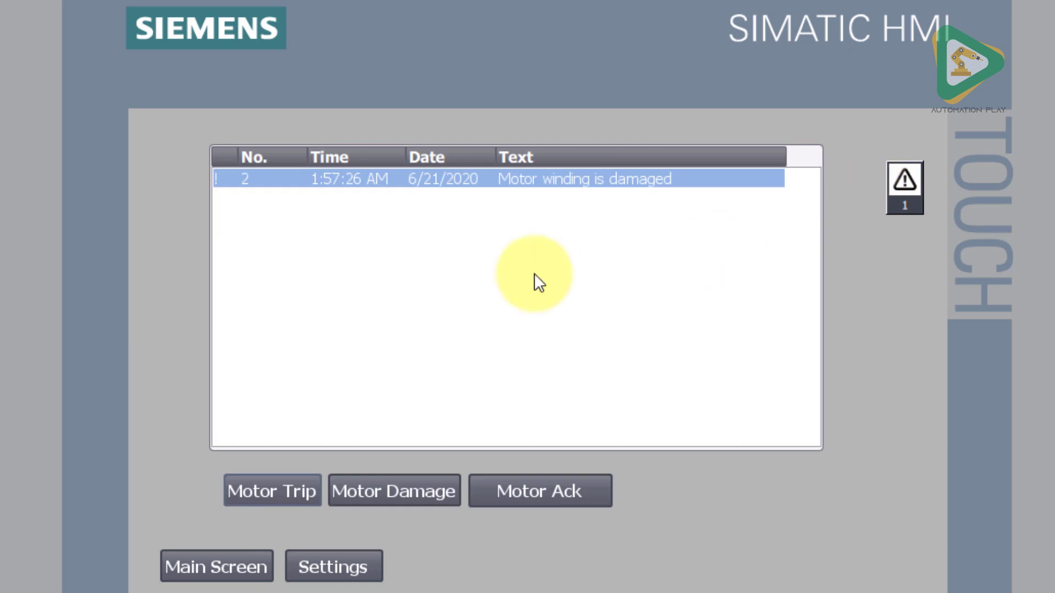
Step: Clear the motor winding alarm with Motor Ack and retest the Motor Damage, Motor Trip and Motor Ack buttons
click(523, 490)
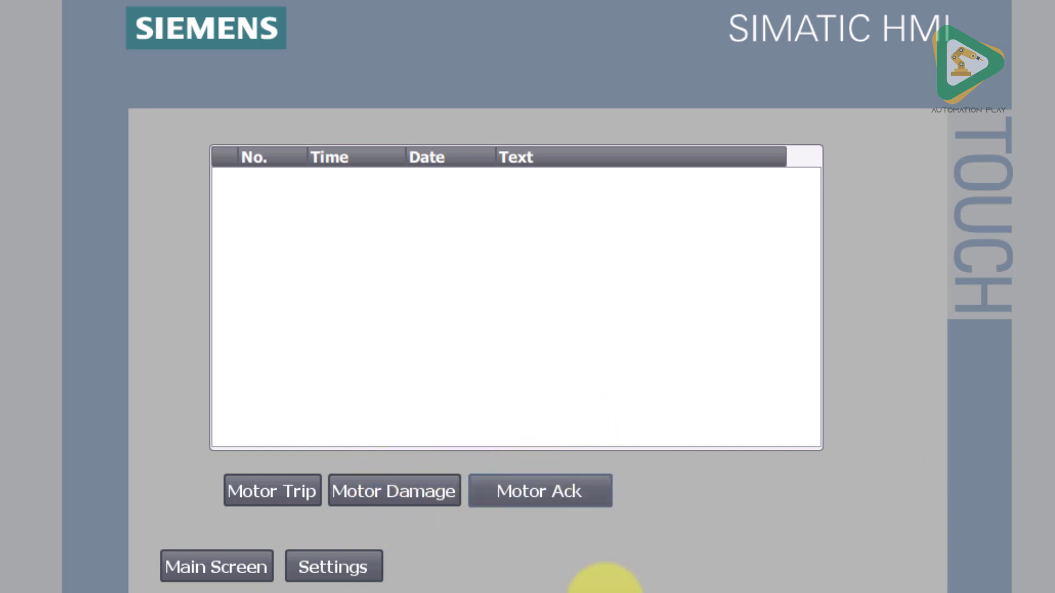
click(424, 491)
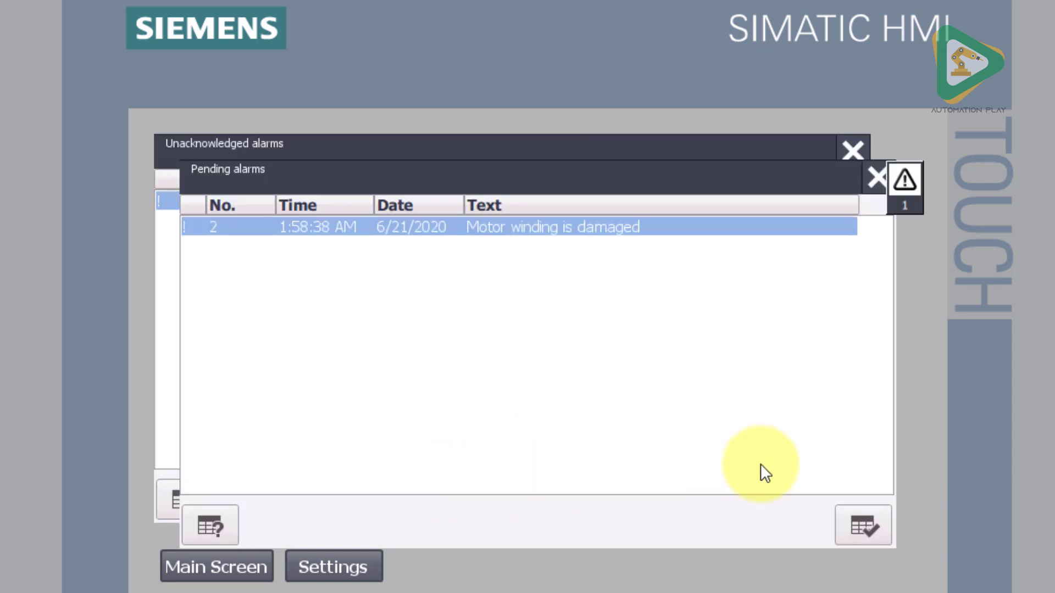
click(268, 491)
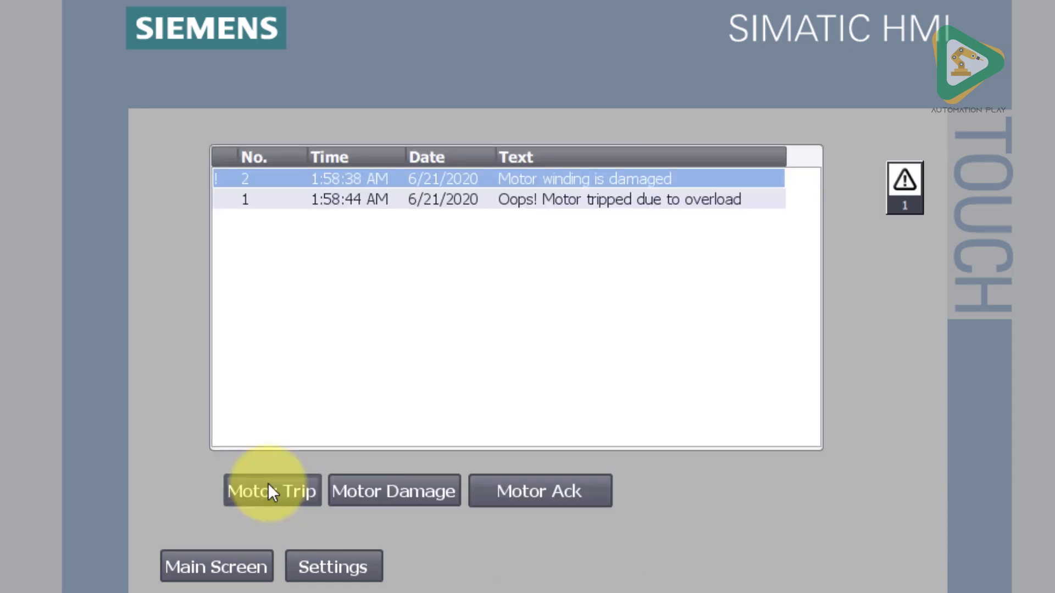
click(510, 493)
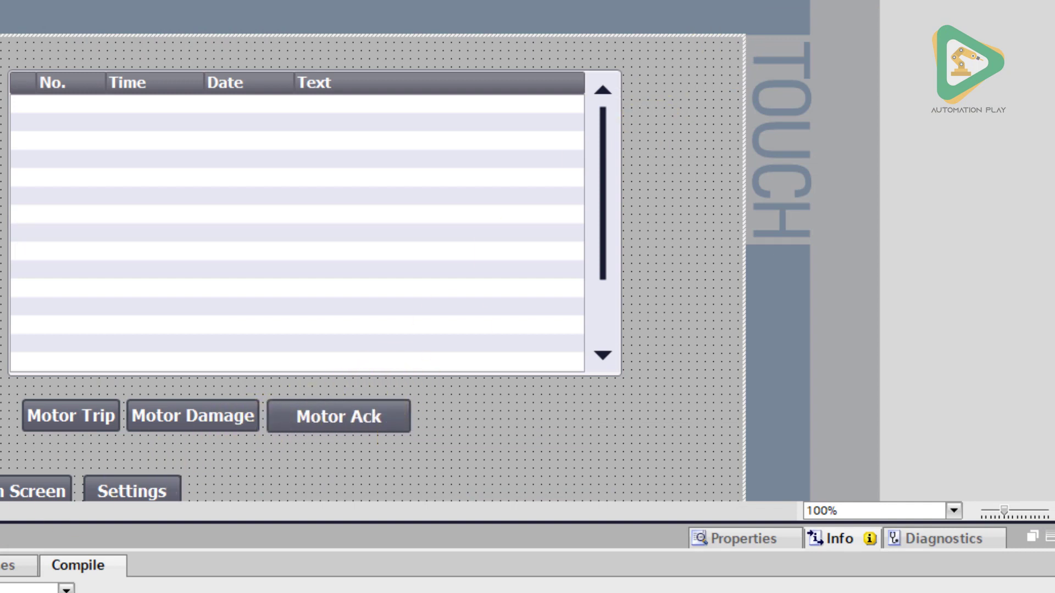
Step: Leave the simulation and open the general properties of the Motor damage discrete alarm in the HMI alarms editor
click(229, 417)
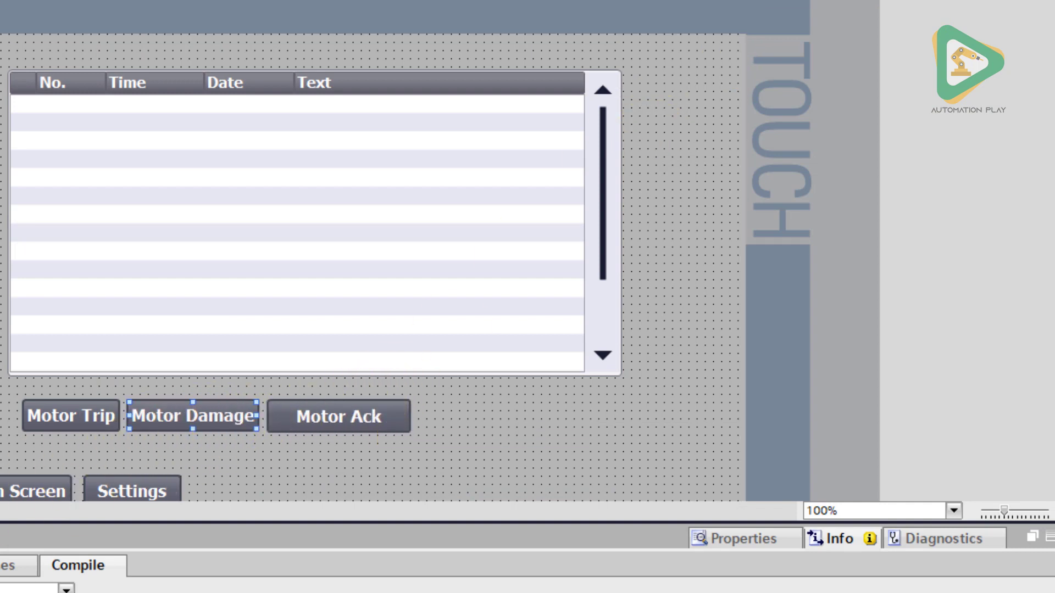
click(220, 256)
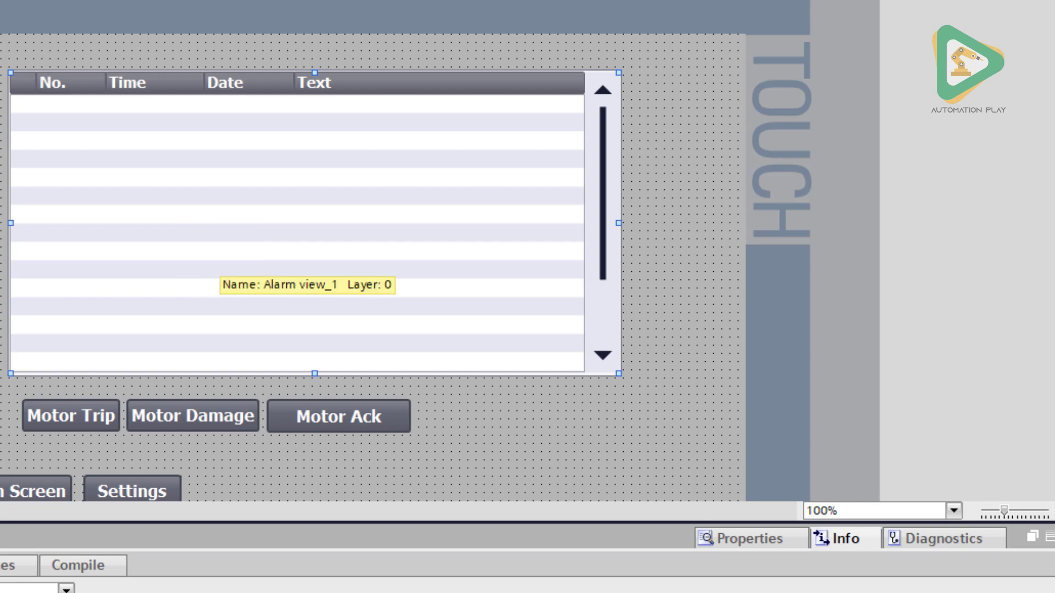
click(799, 542)
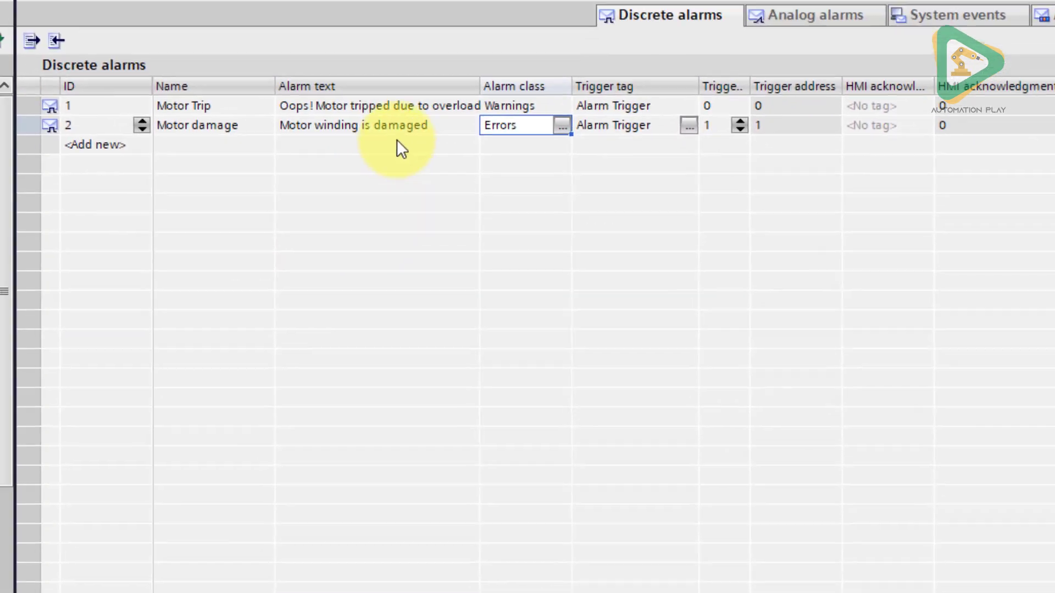
click(211, 124)
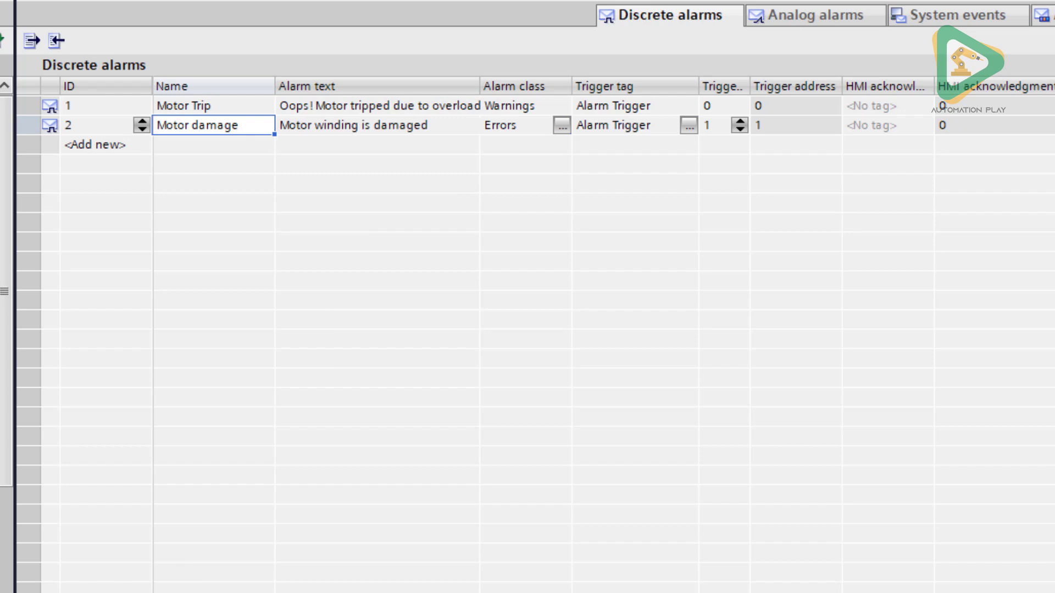
click(70, 384)
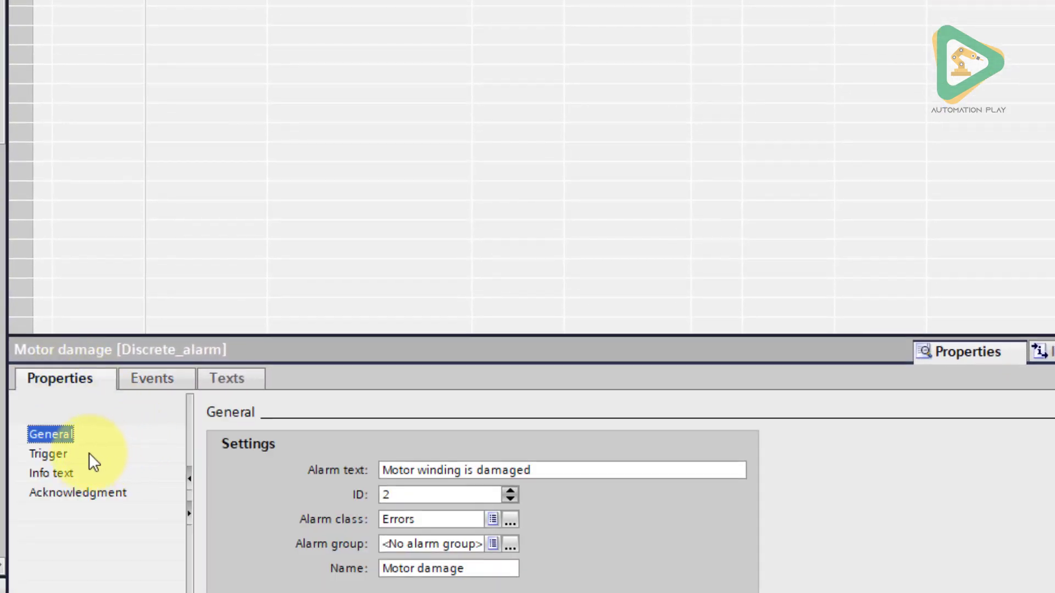
click(785, 516)
scroll(785, 517, down, 1)
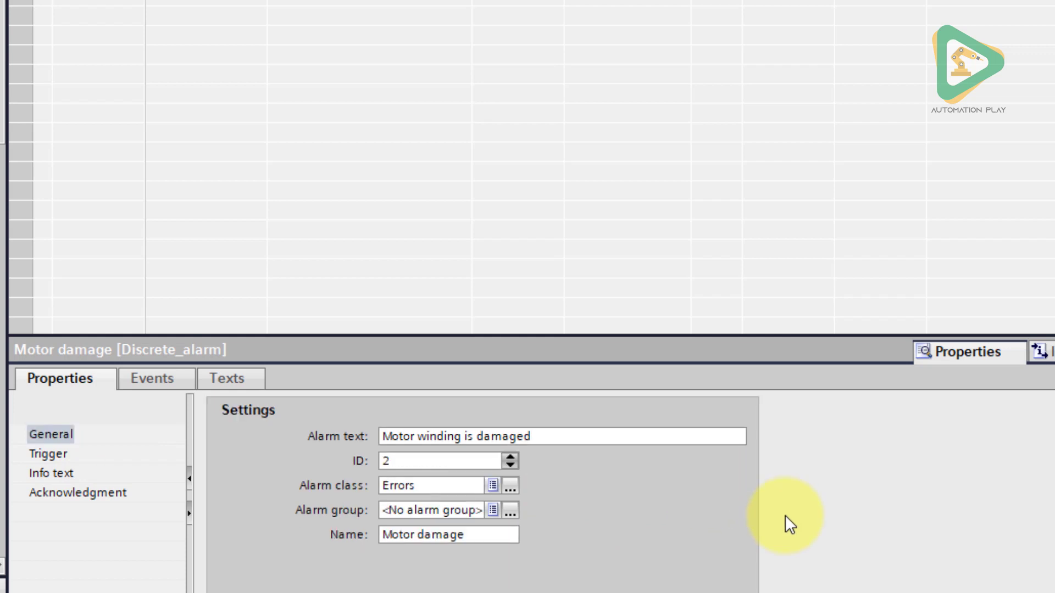
scroll(786, 516, up, 1)
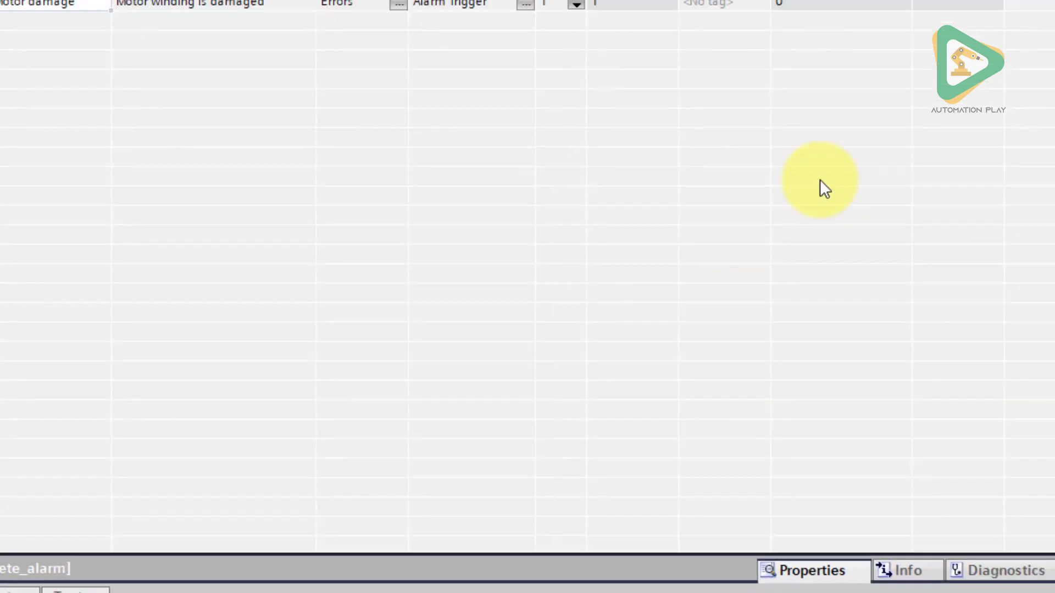
Step: Rename Alarm_group_1 to Motors in the alarm groups table
click(964, 9)
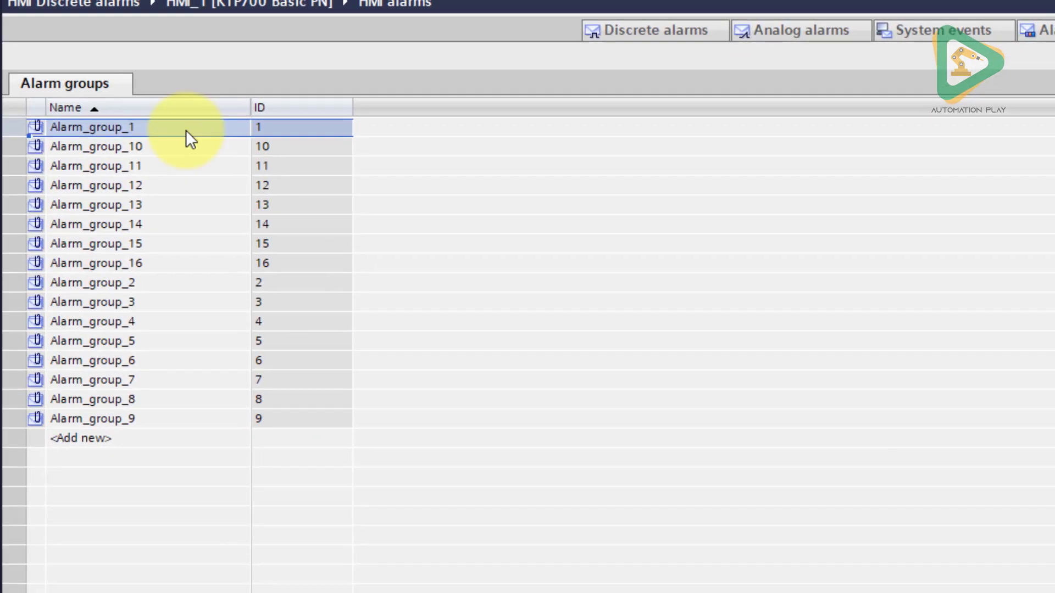
click(185, 130)
text(Motors)
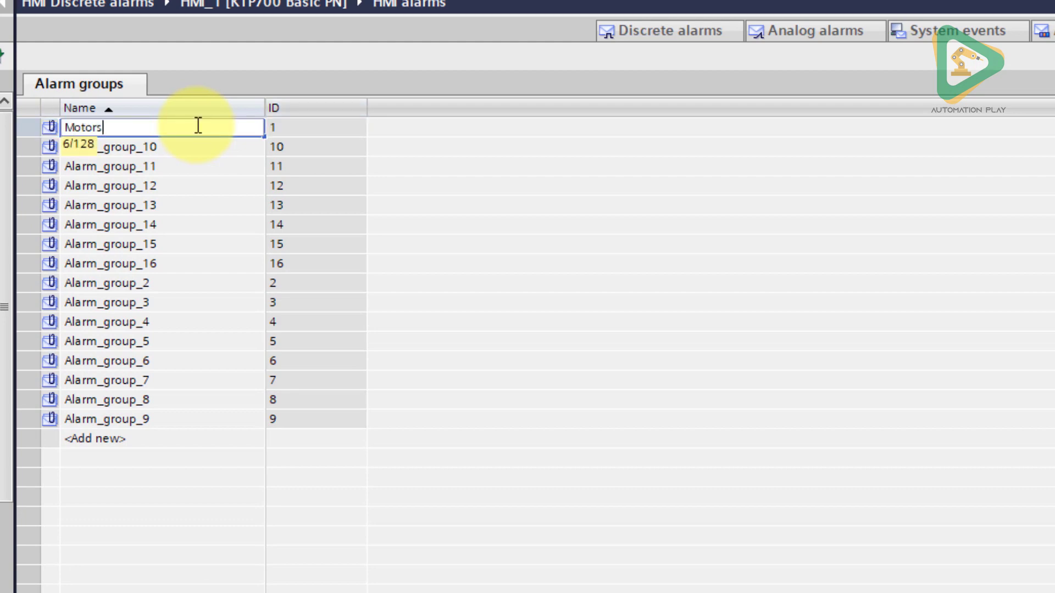
key(Return)
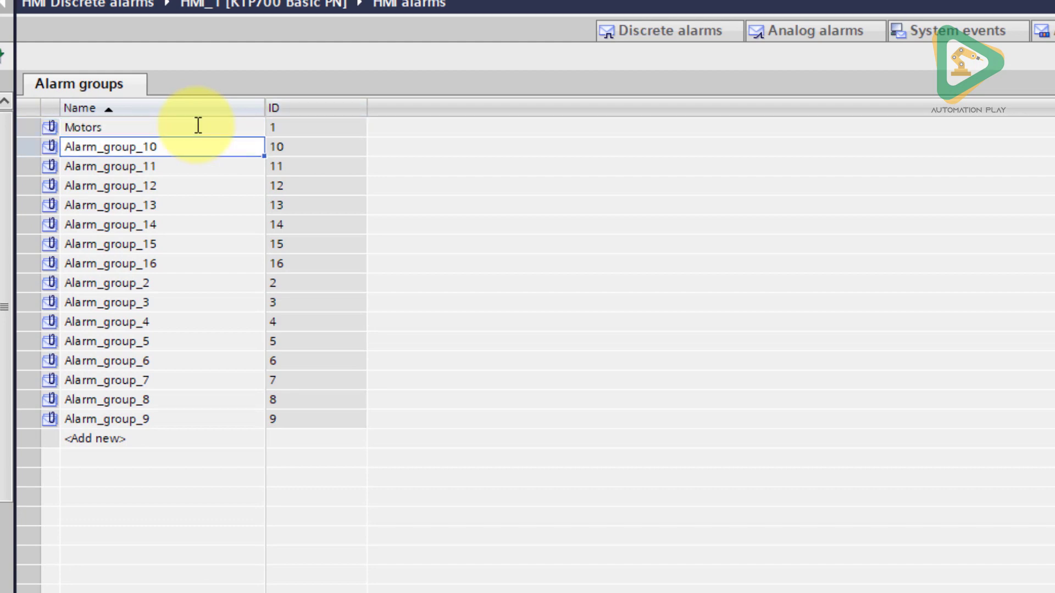
Step: Assign the Motor damage discrete alarm to the Motors alarm group
click(701, 30)
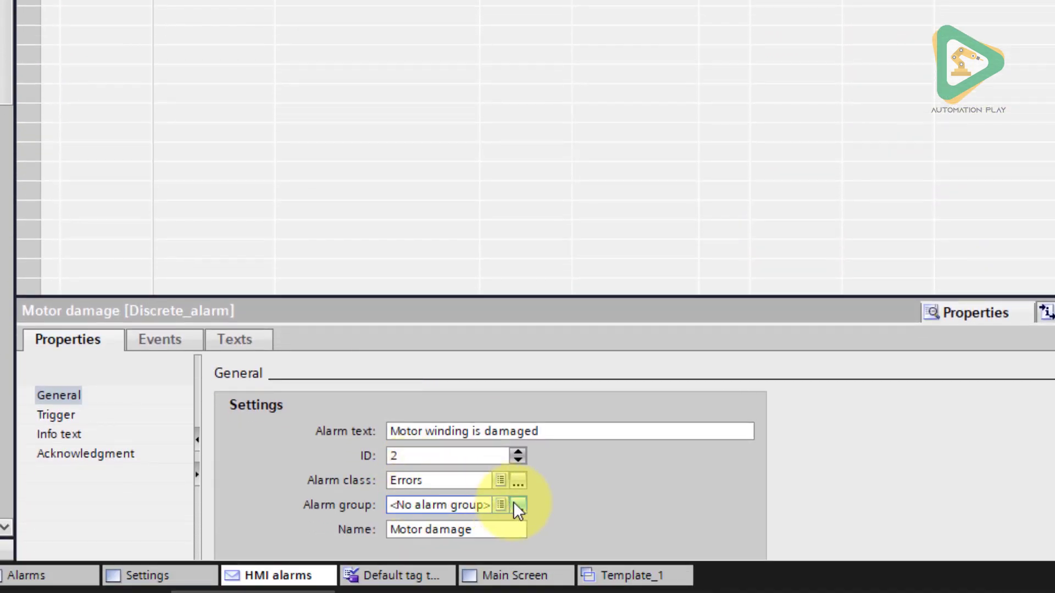
click(518, 505)
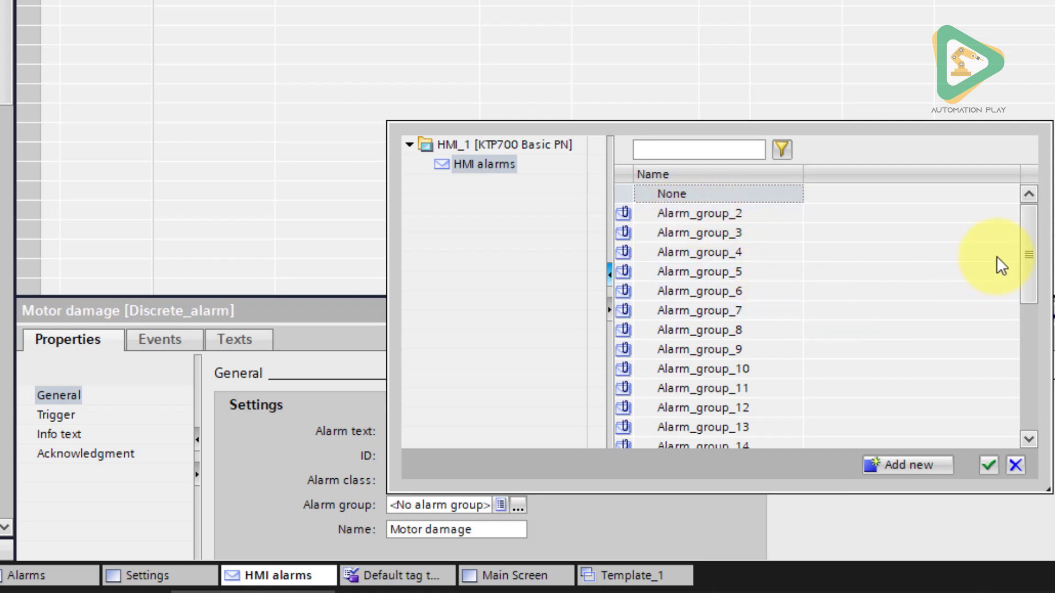
drag(1027, 255, 1017, 426)
click(675, 195)
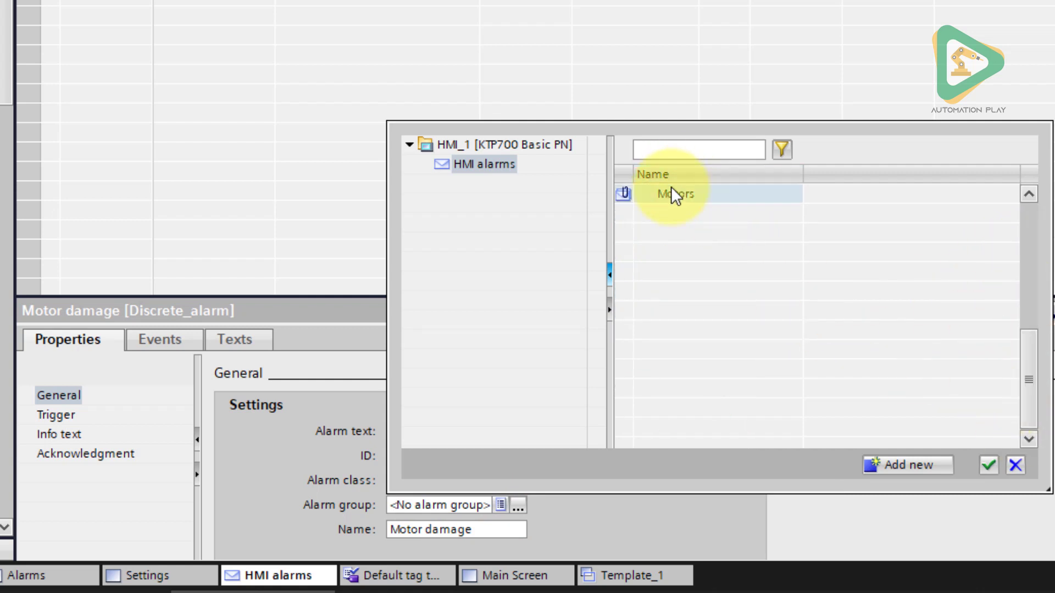
double_click(675, 195)
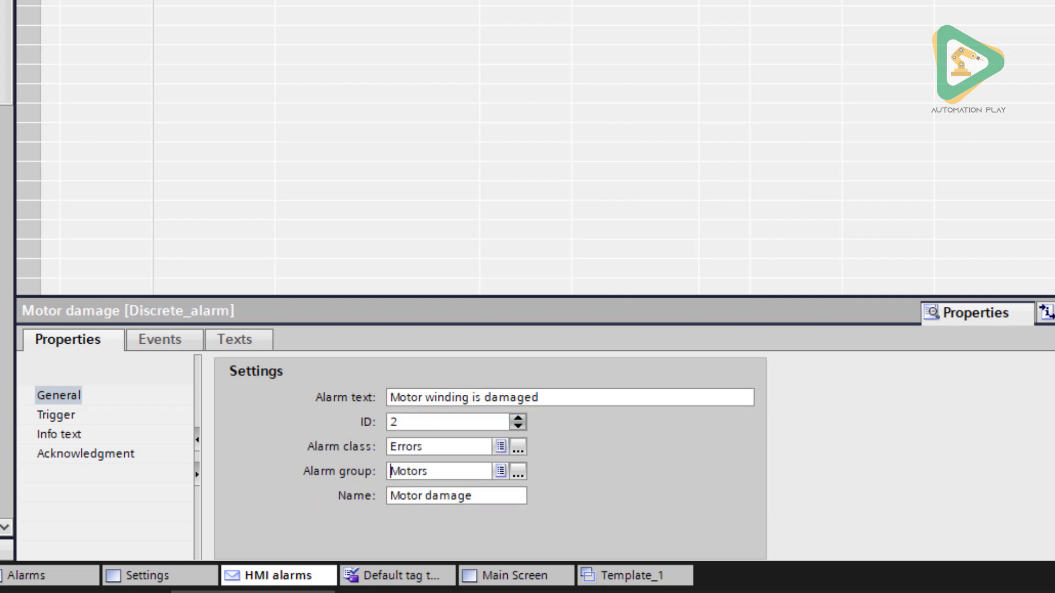
Step: Enter "Motor 01 winding is damaged located on Crushing Machine (7.5KW)" as the info text of the Motor damage discrete alarm
click(56, 415)
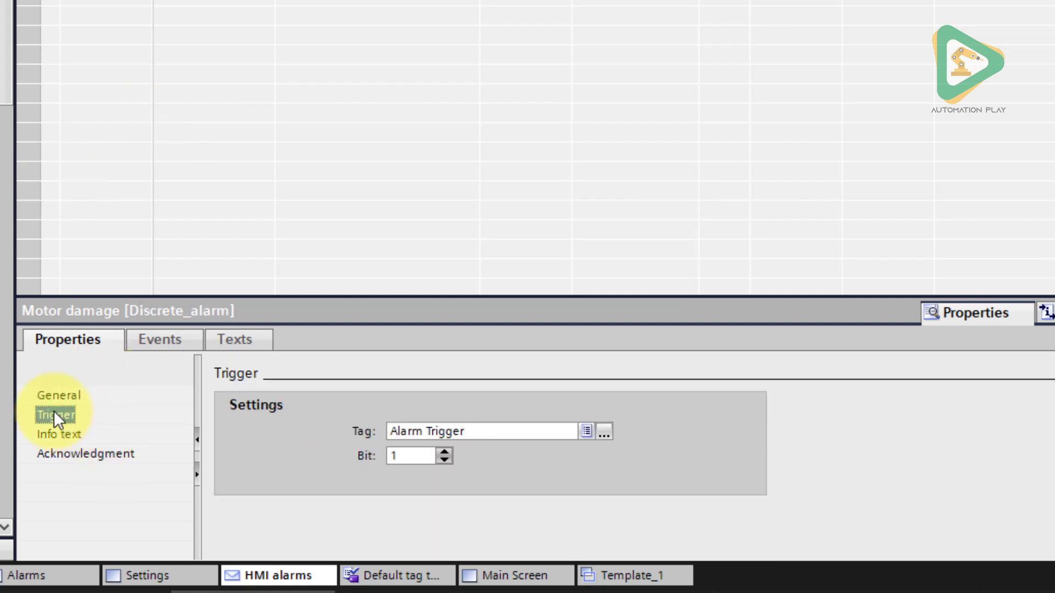
click(57, 432)
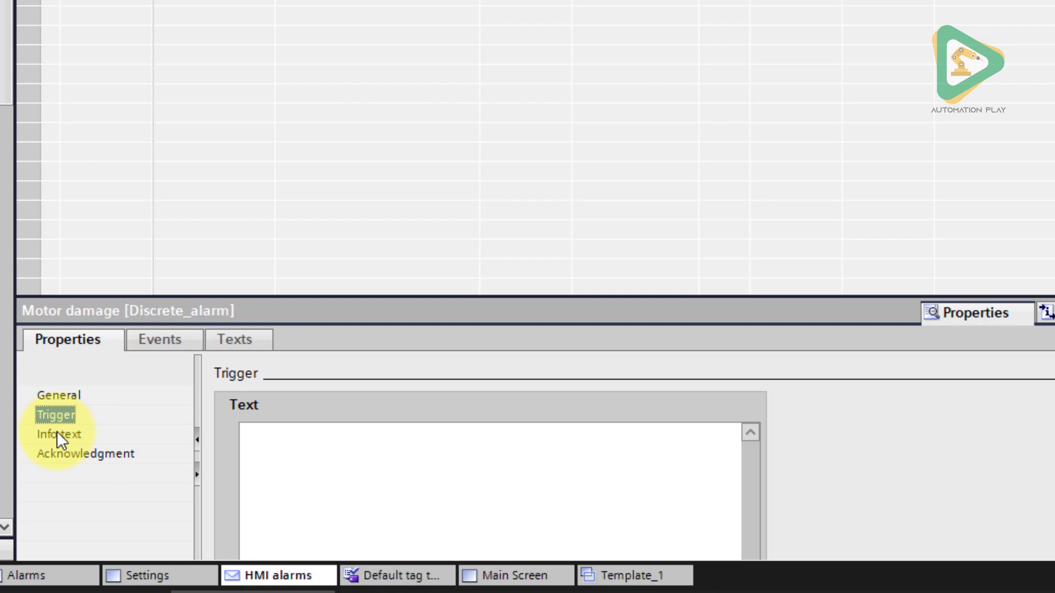
click(325, 448)
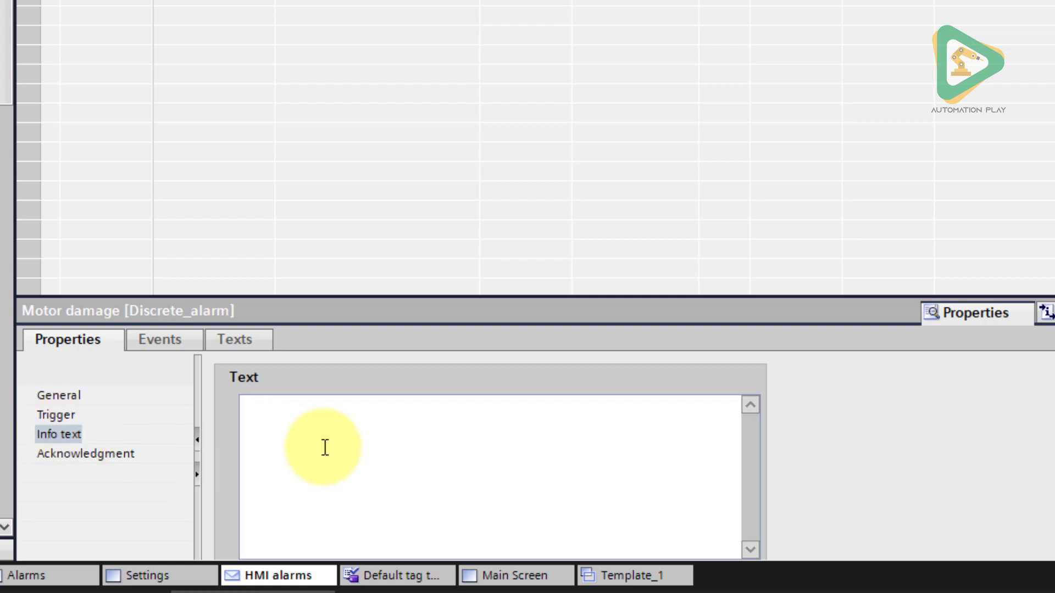
text(Motor)
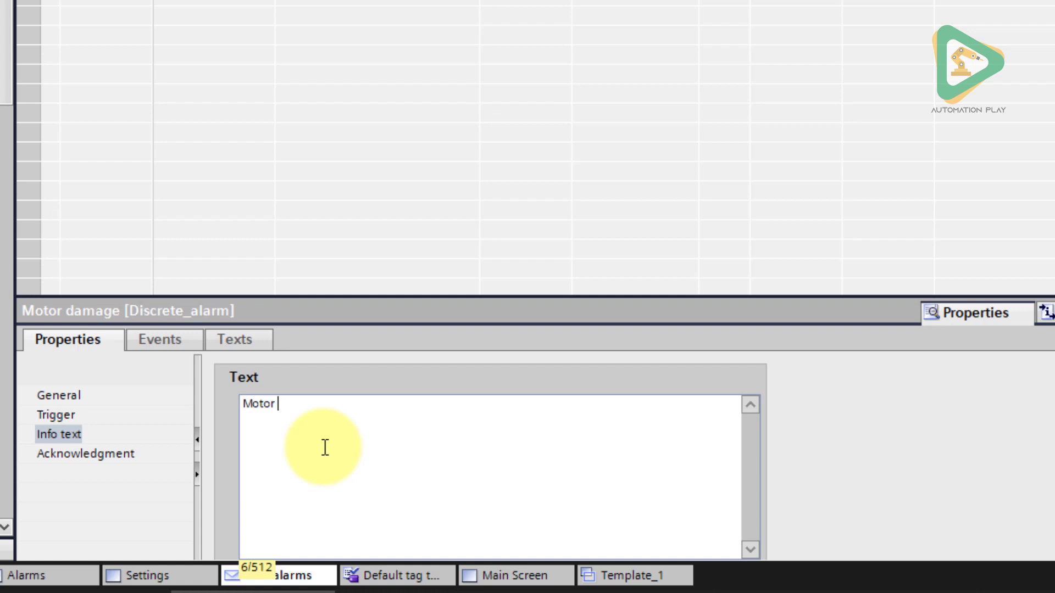
text( 01 winding is damaged)
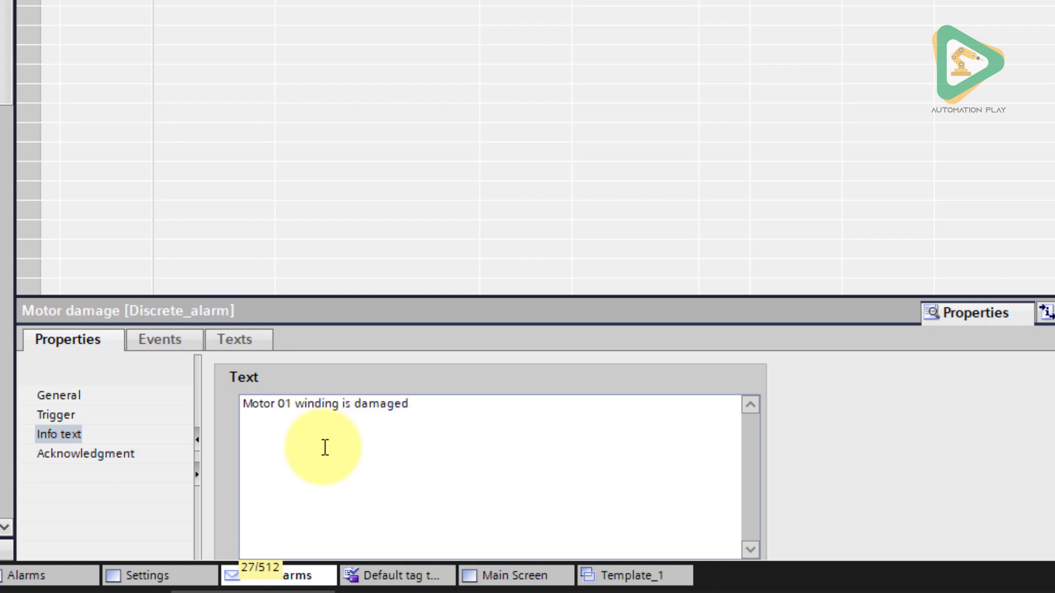
text( located on Machine)
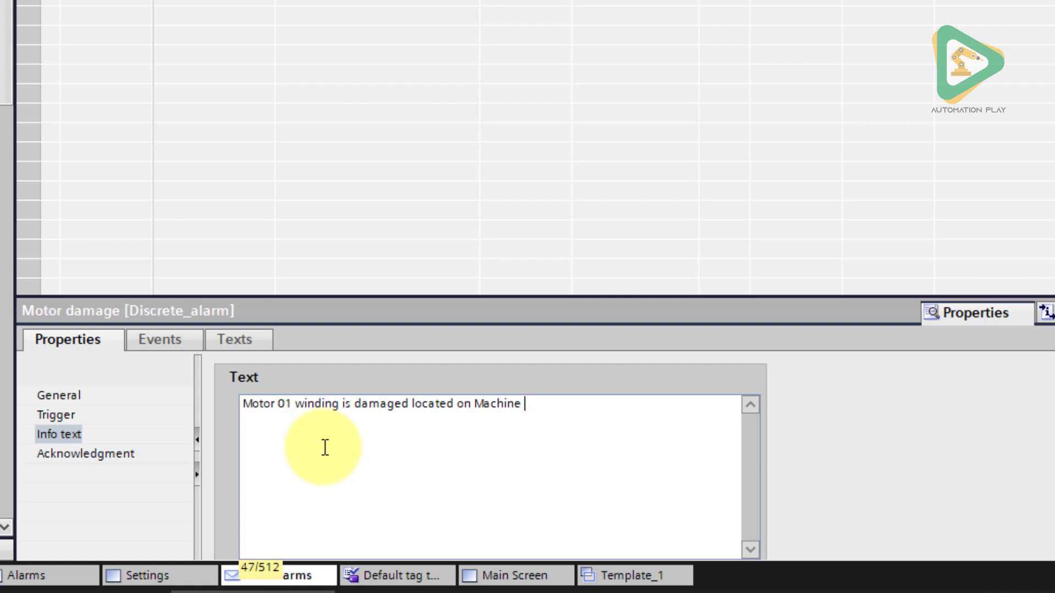
key(BackSpace)
key(BackSpace)
key(BackSpace)
key(BackSpace)
key(BackSpace)
key(BackSpace)
text(Crushing Mach)
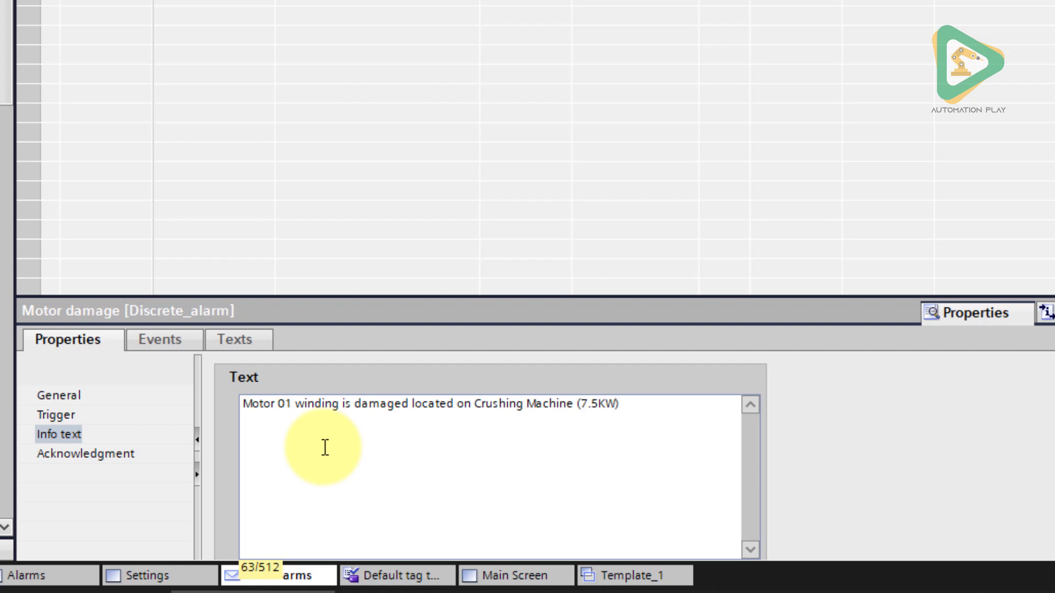
Step: Review the acknowledgment settings, info text and events of the Motor damage discrete alarm
click(104, 459)
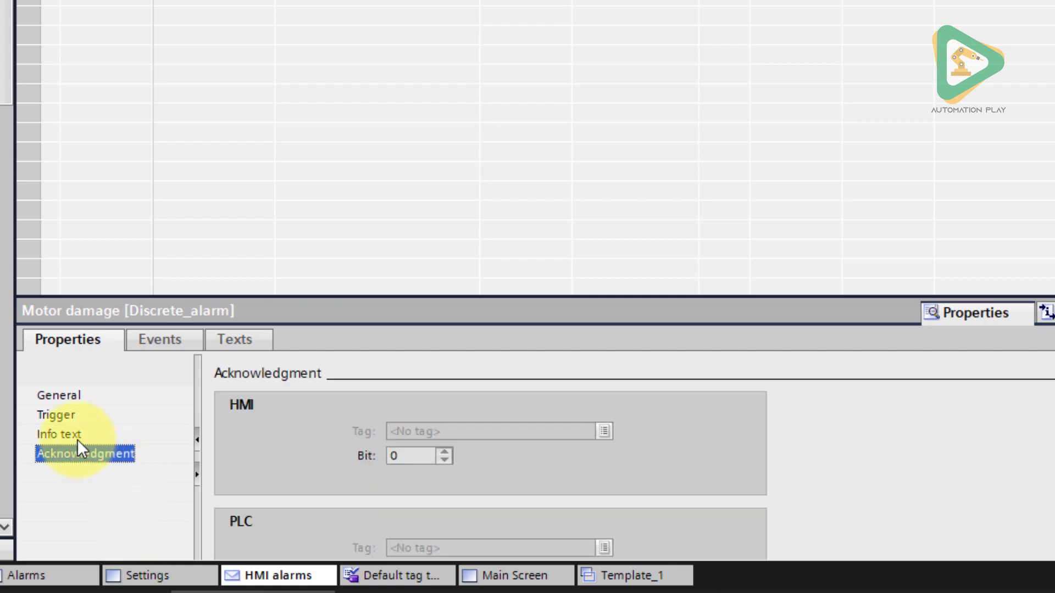
click(76, 436)
click(255, 431)
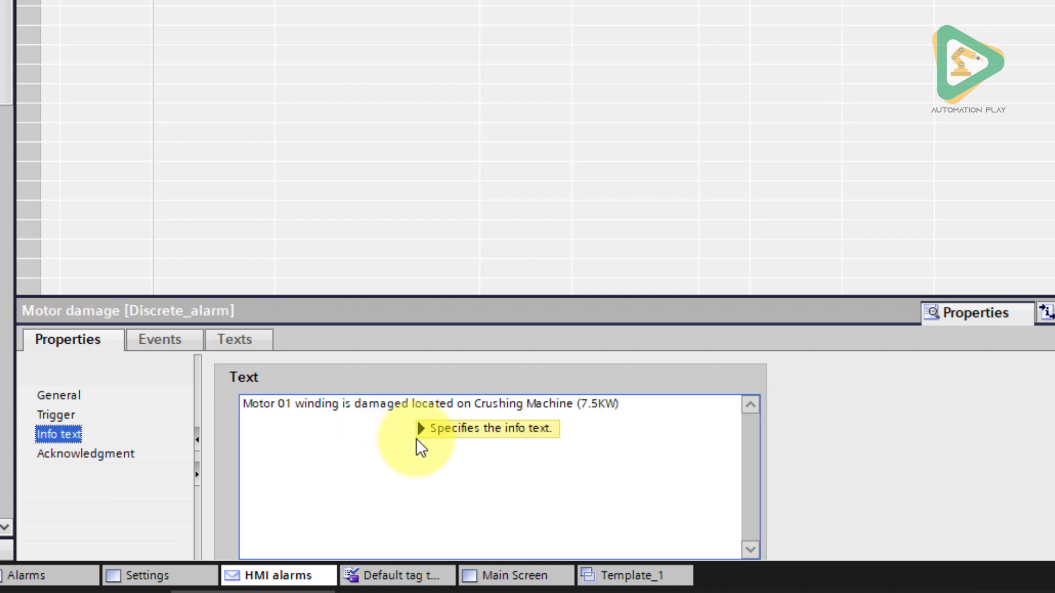
mouse_move(416, 440)
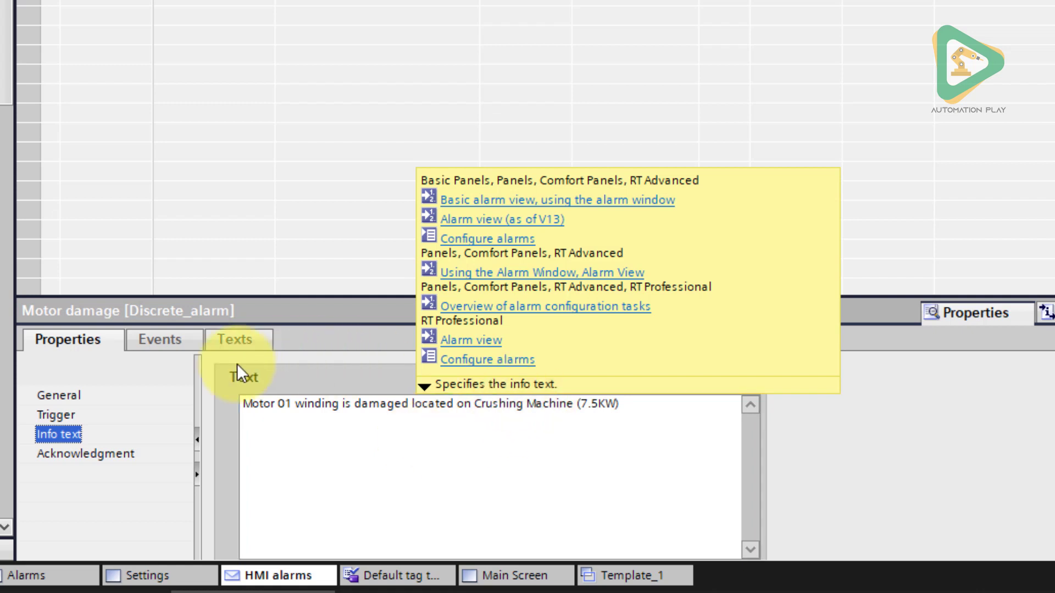
click(171, 347)
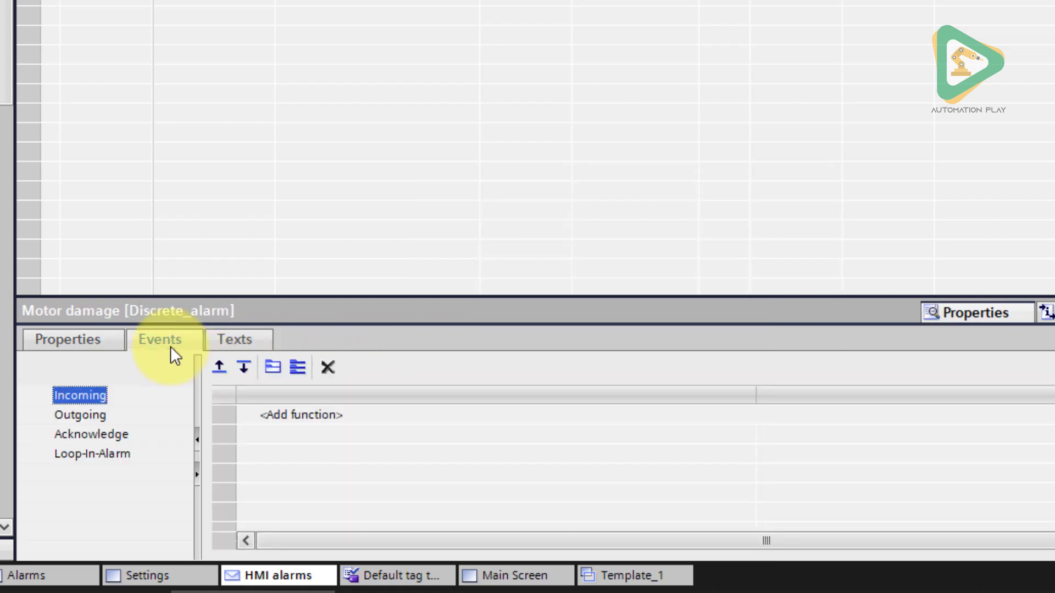
click(63, 340)
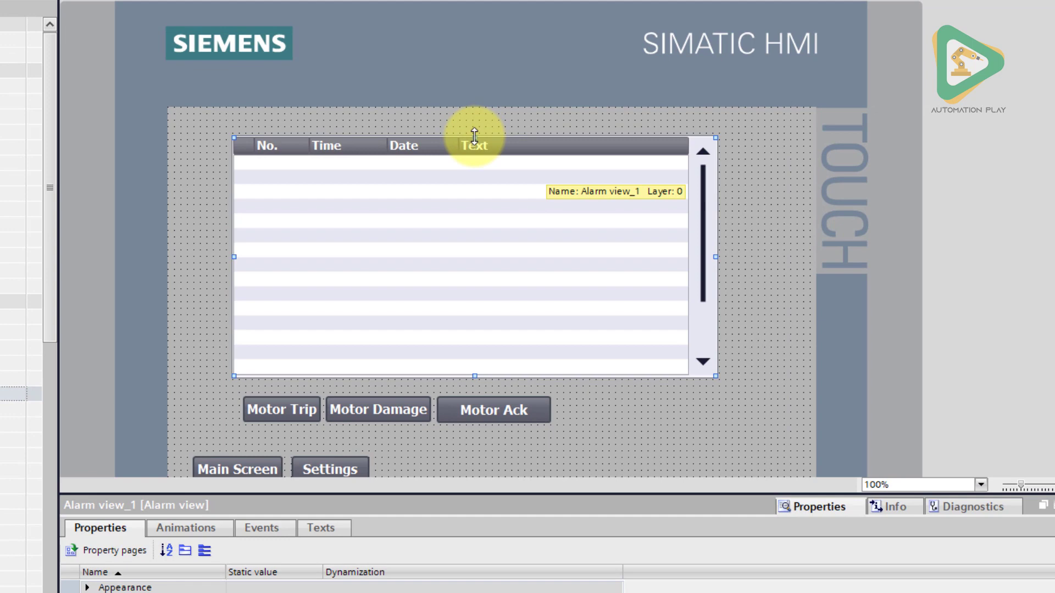
Step: Move the alarm view toward the upper-left corner of the Alarms screen and make it narrower and slightly taller
drag(474, 137, 451, 160)
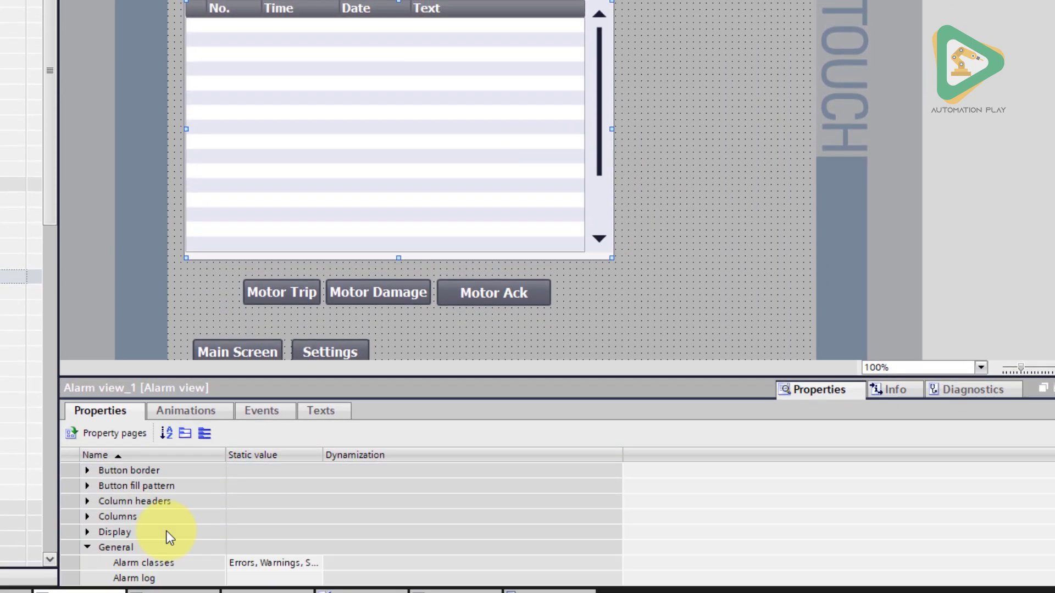
Step: Examine the alarm view's border, column header, column, display and general properties
scroll(166, 531, up, 5)
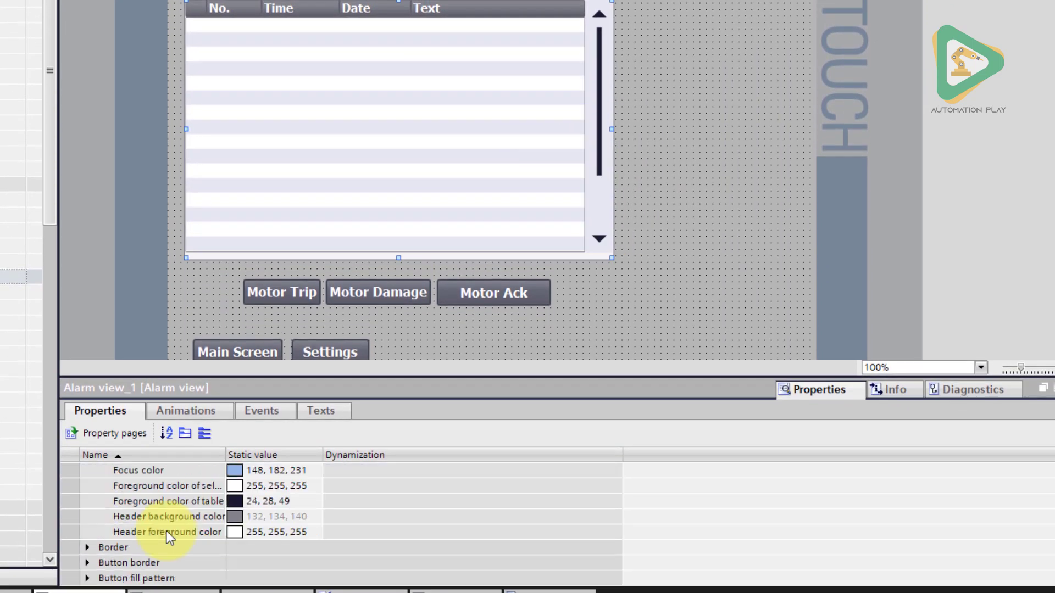
scroll(167, 531, down, 5)
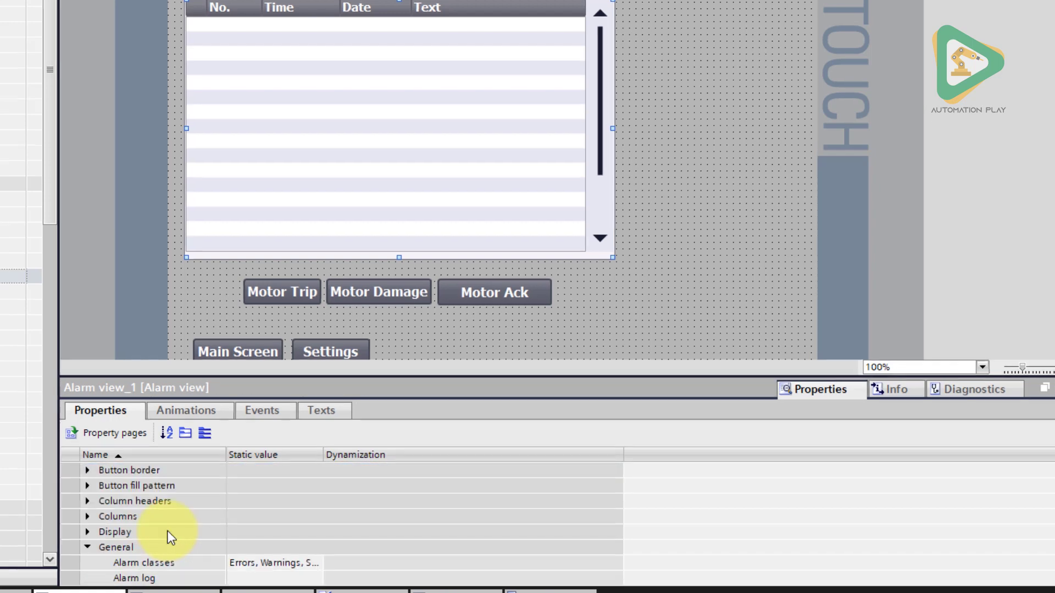
scroll(165, 529, up, 1)
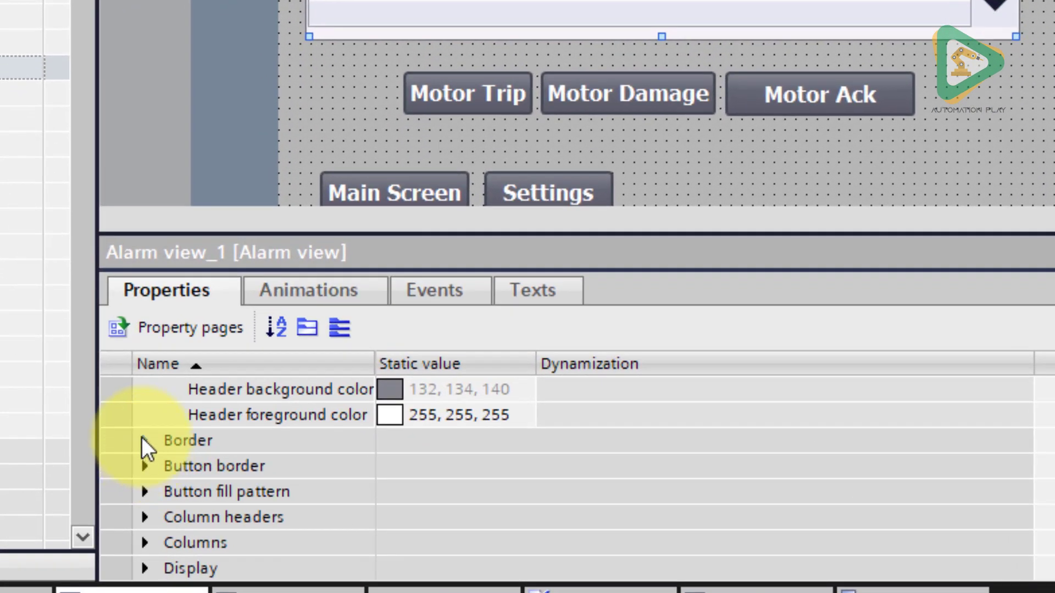
click(142, 438)
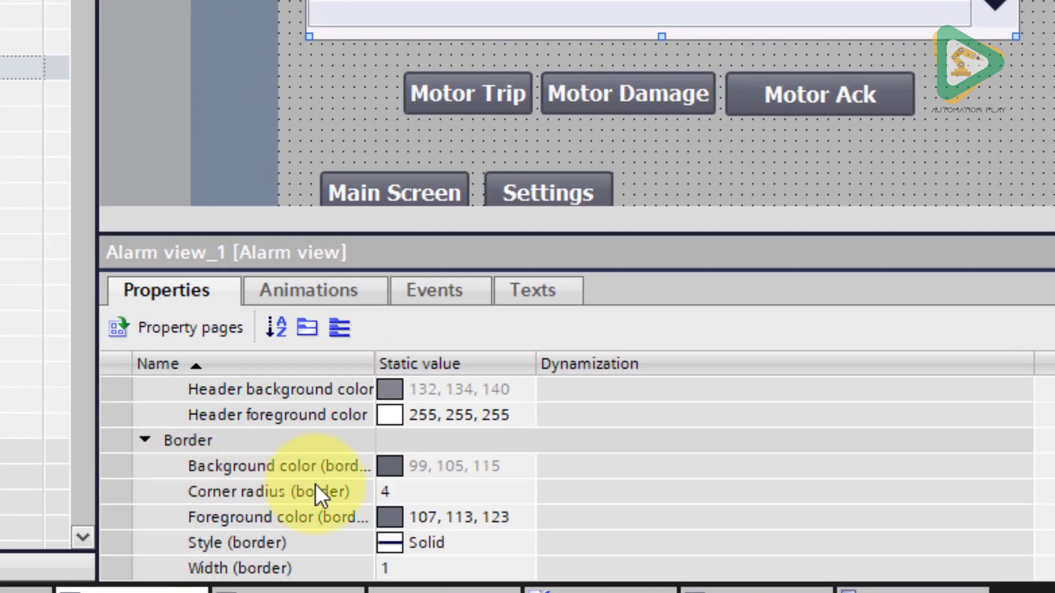
scroll(321, 487, down, 2)
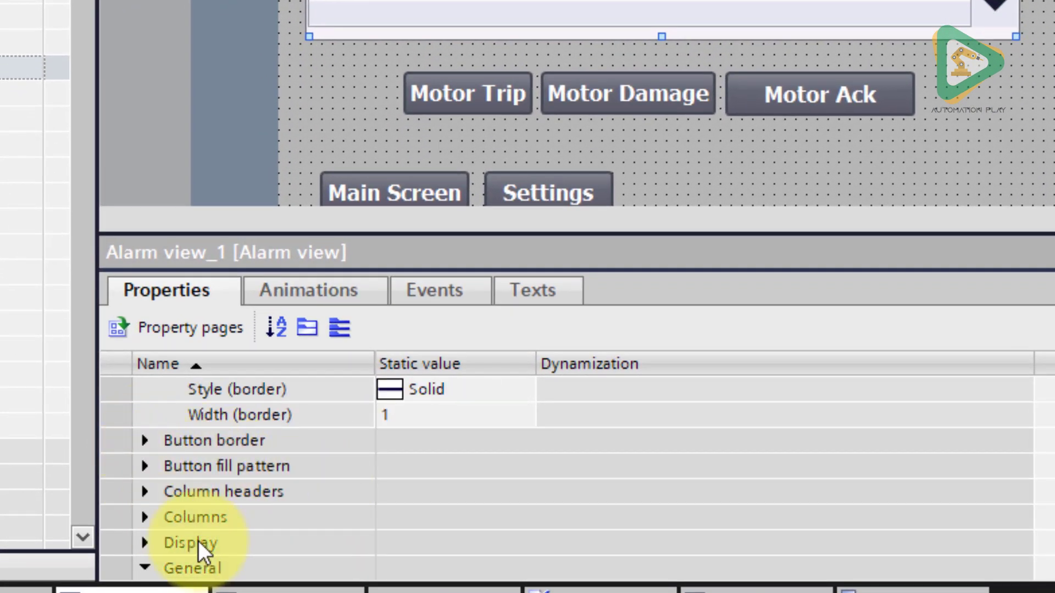
scroll(198, 541, down, 1)
click(145, 414)
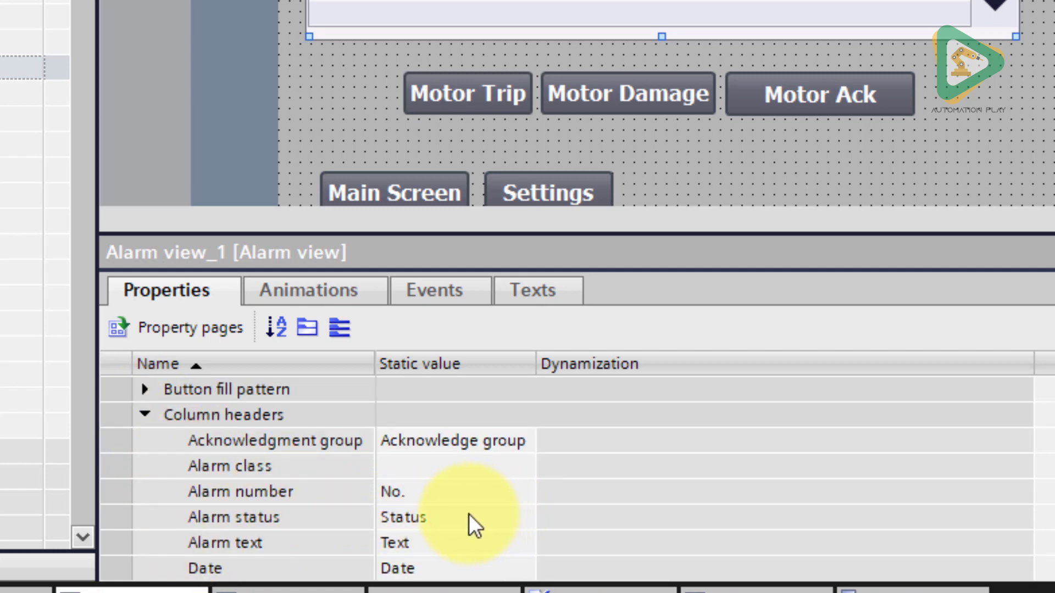
scroll(467, 514, down, 1)
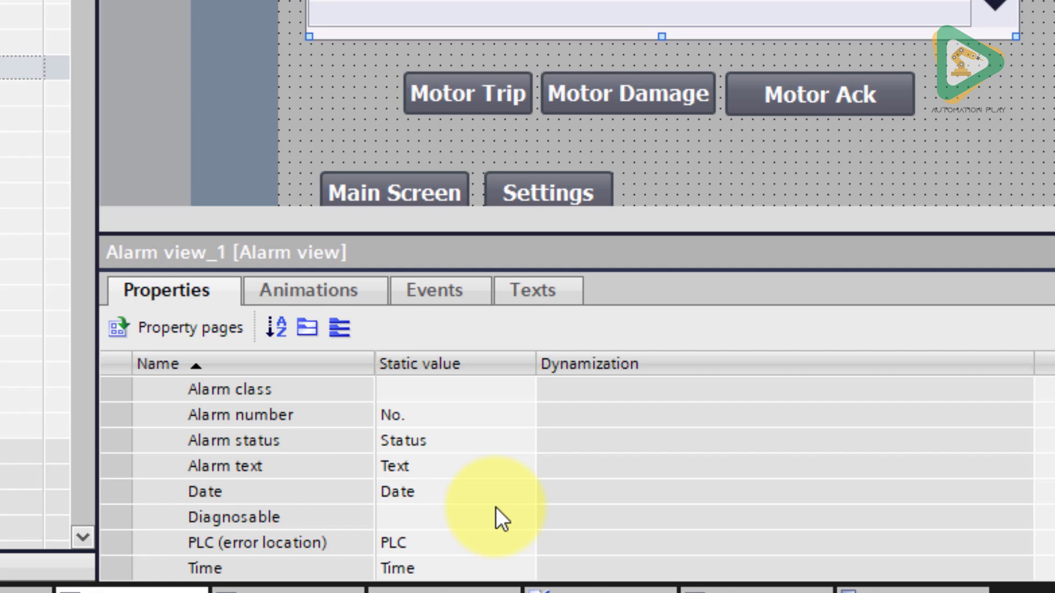
scroll(496, 506, down, 1)
scroll(385, 513, down, 1)
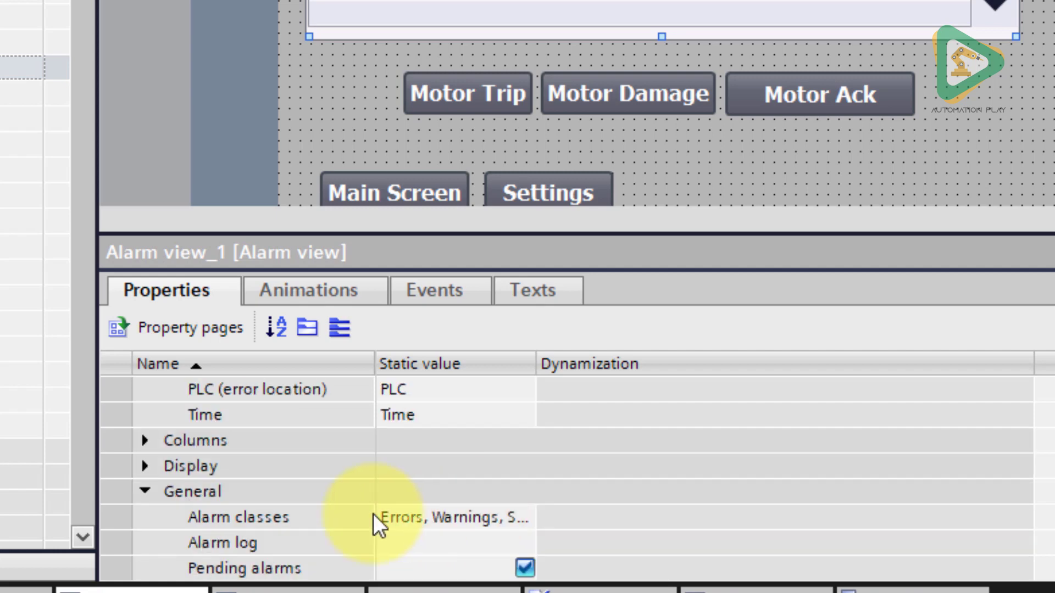
click(152, 446)
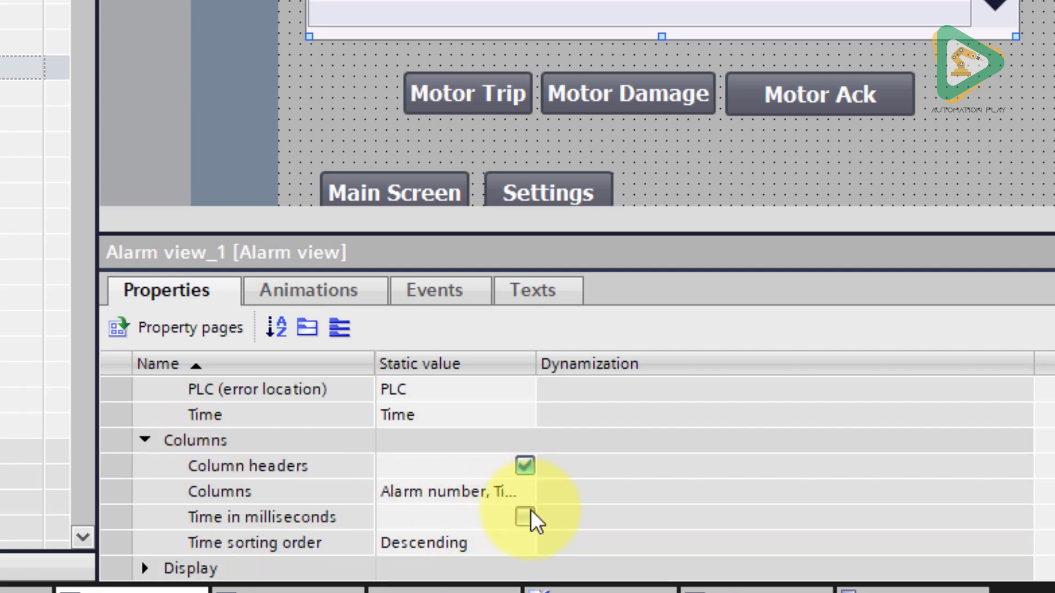
scroll(558, 545, down, 2)
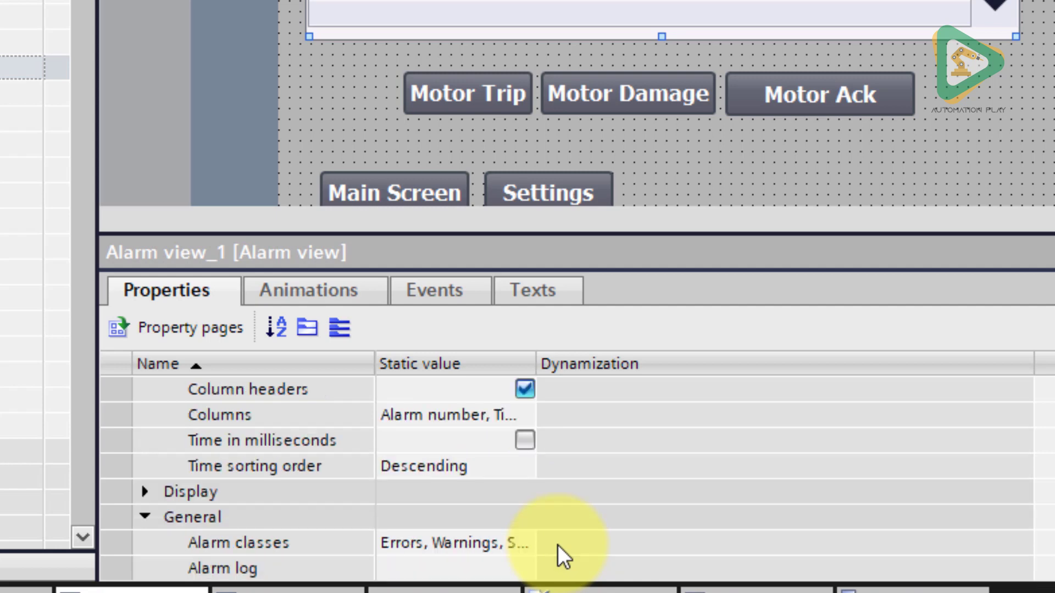
click(146, 415)
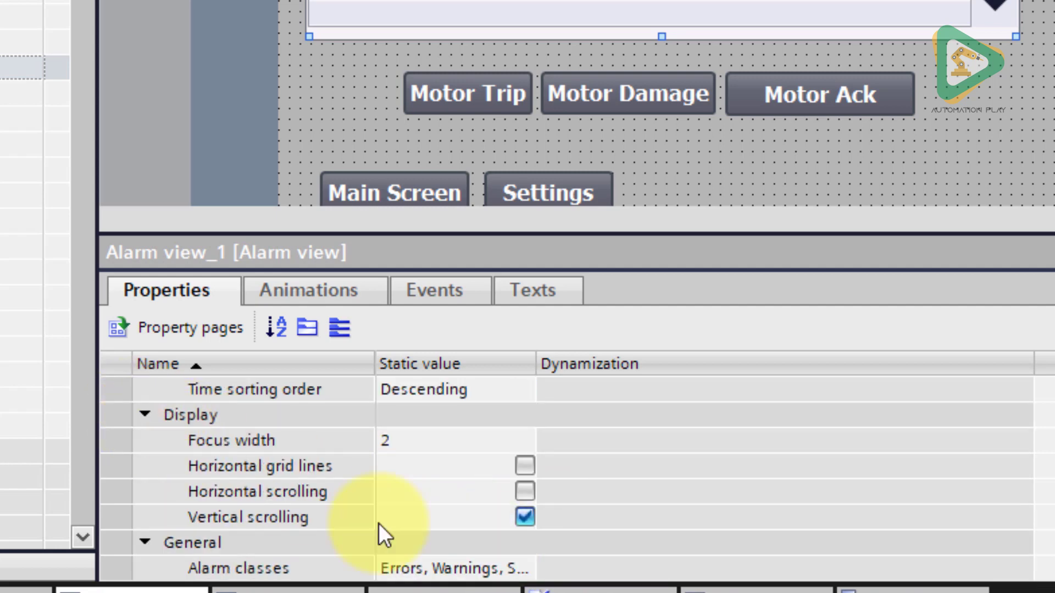
scroll(447, 544, down, 2)
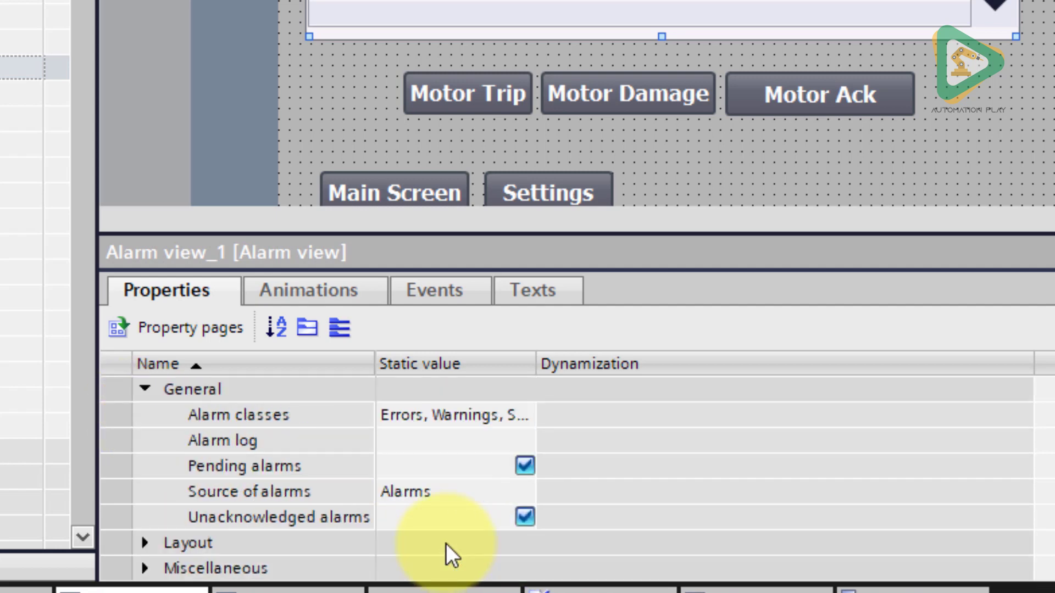
scroll(446, 544, down, 2)
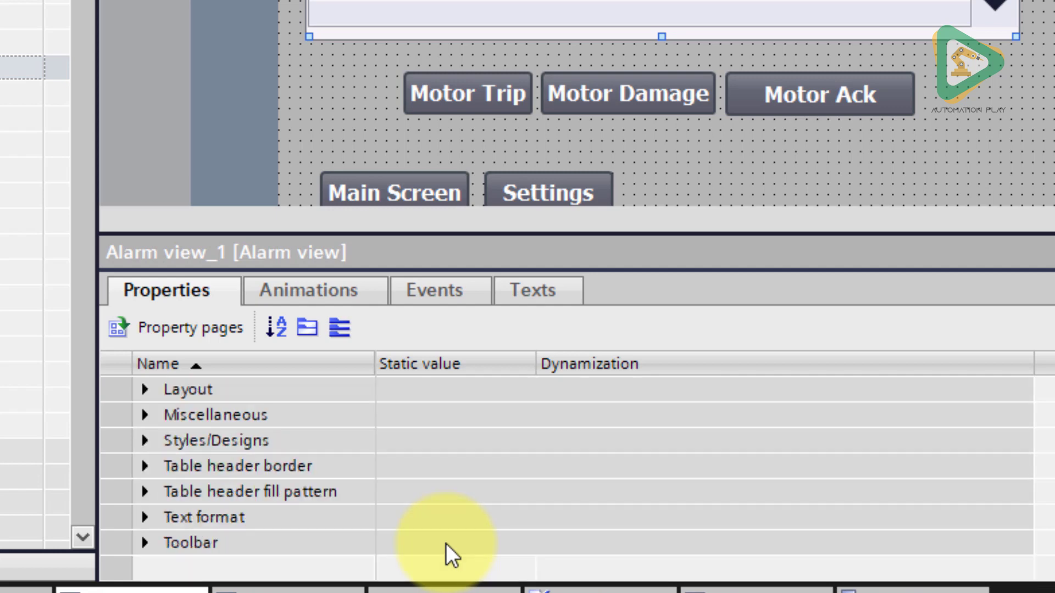
Step: Enable the "Info text", Acknowledge and Loop-In-Alarm buttons in the alarm view's toolbar properties
click(141, 545)
scroll(330, 522, down, 2)
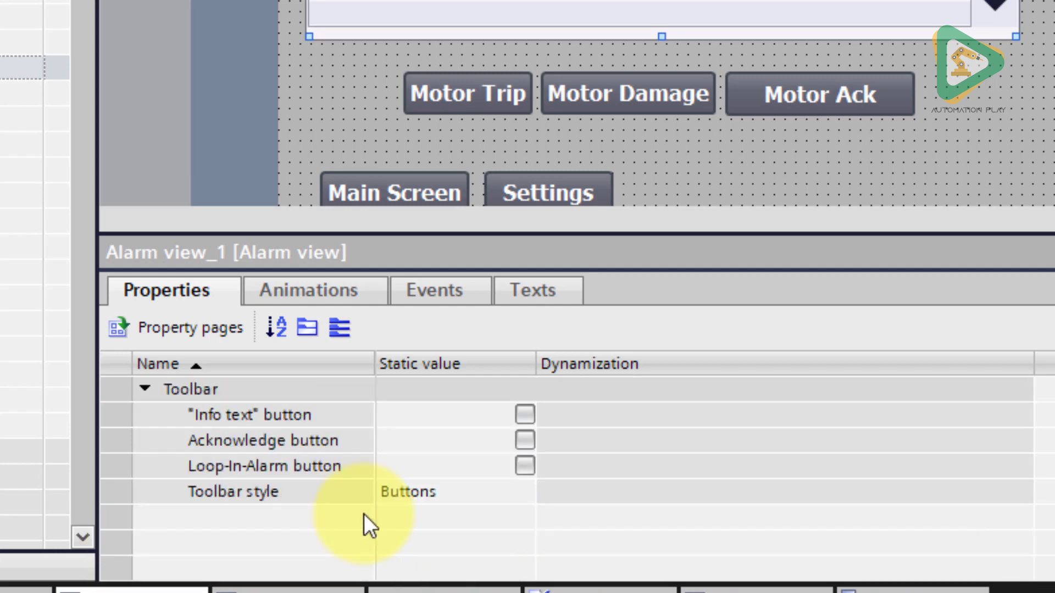
scroll(364, 513, up, 1)
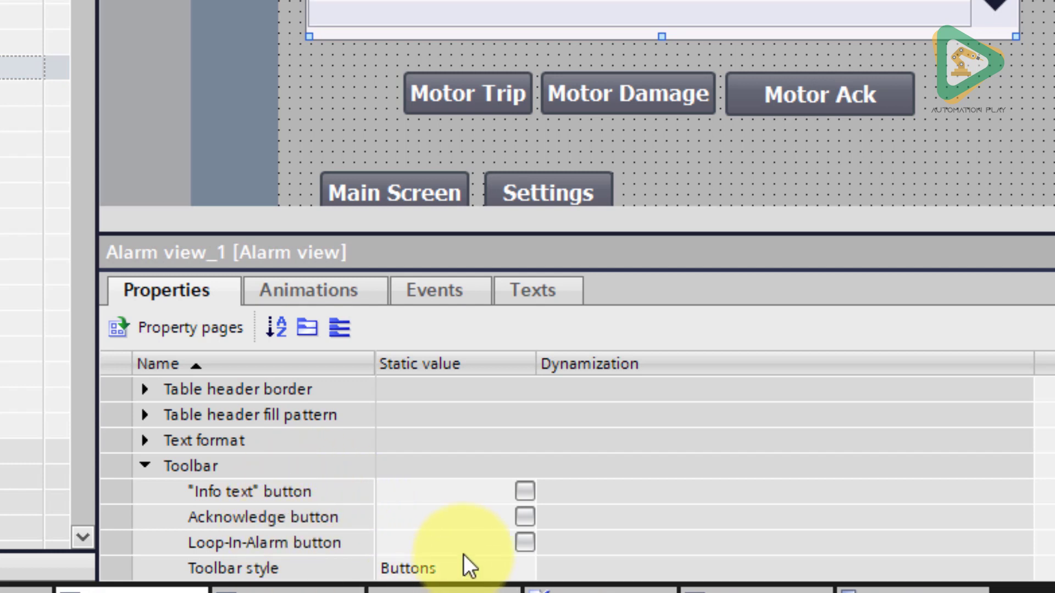
click(522, 492)
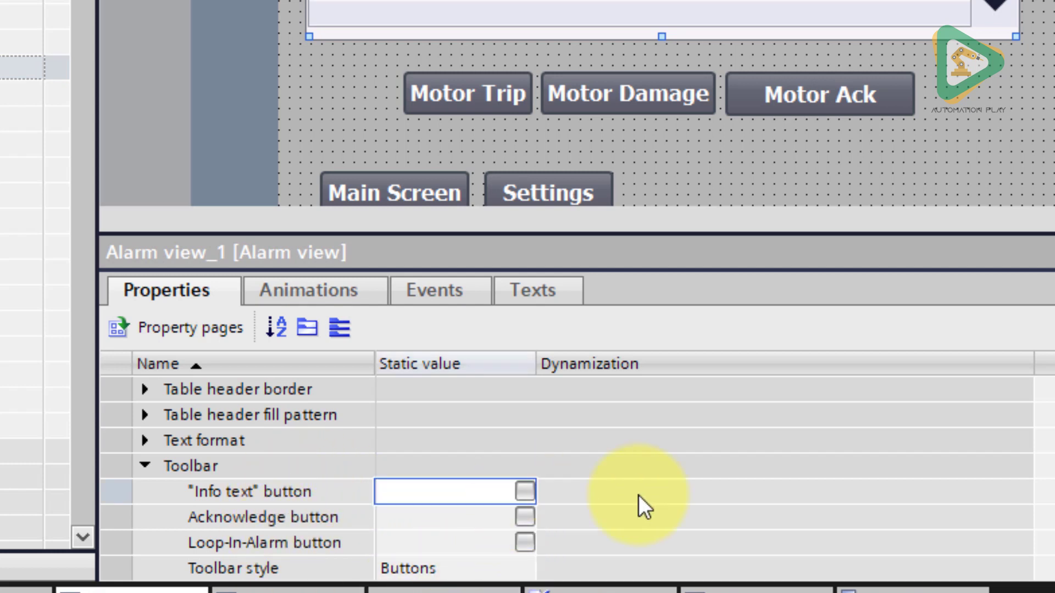
click(527, 492)
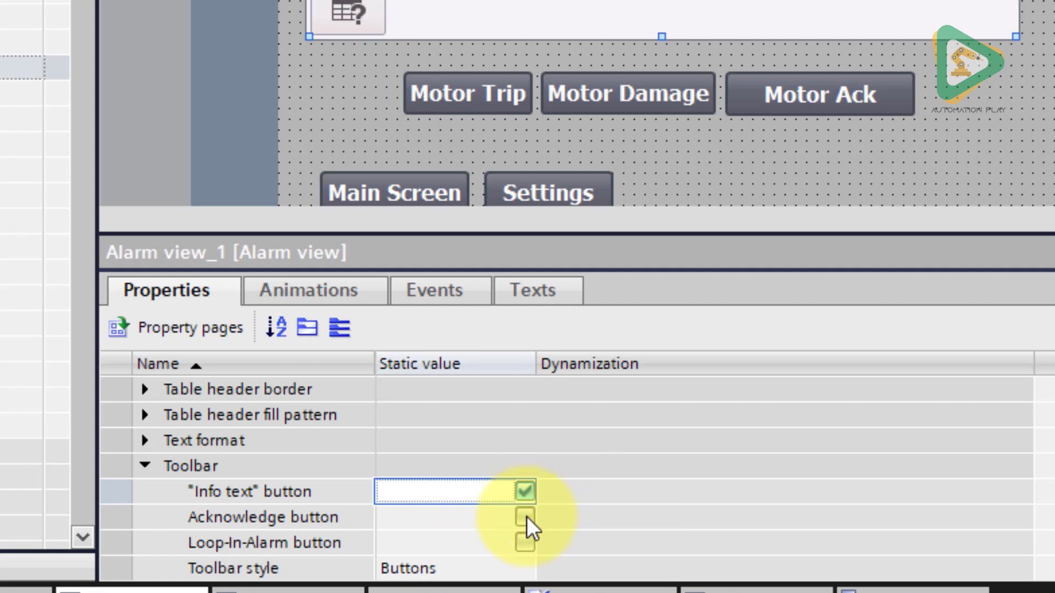
click(526, 518)
click(526, 518)
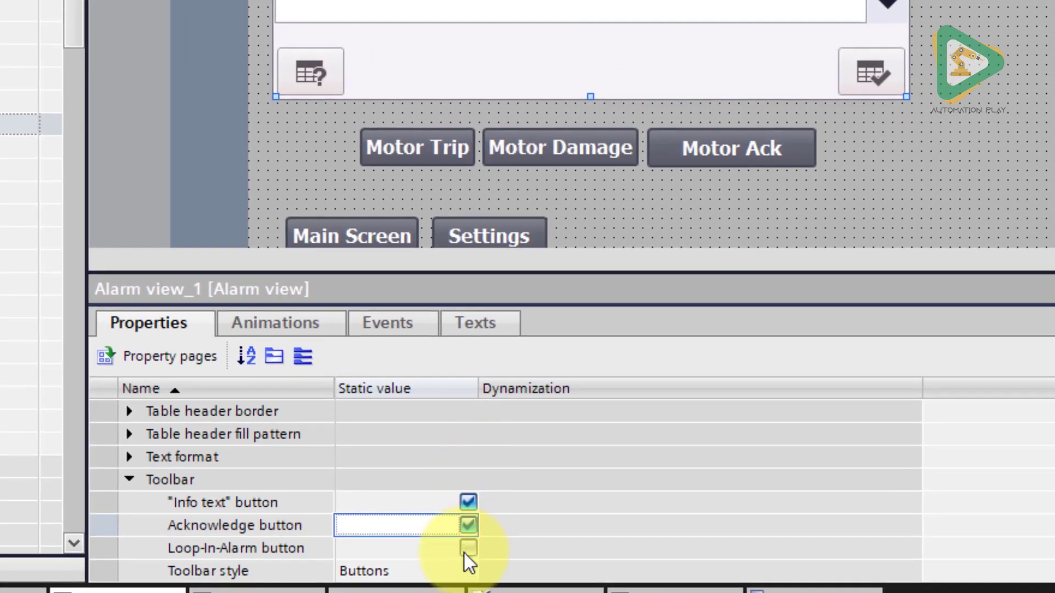
click(466, 546)
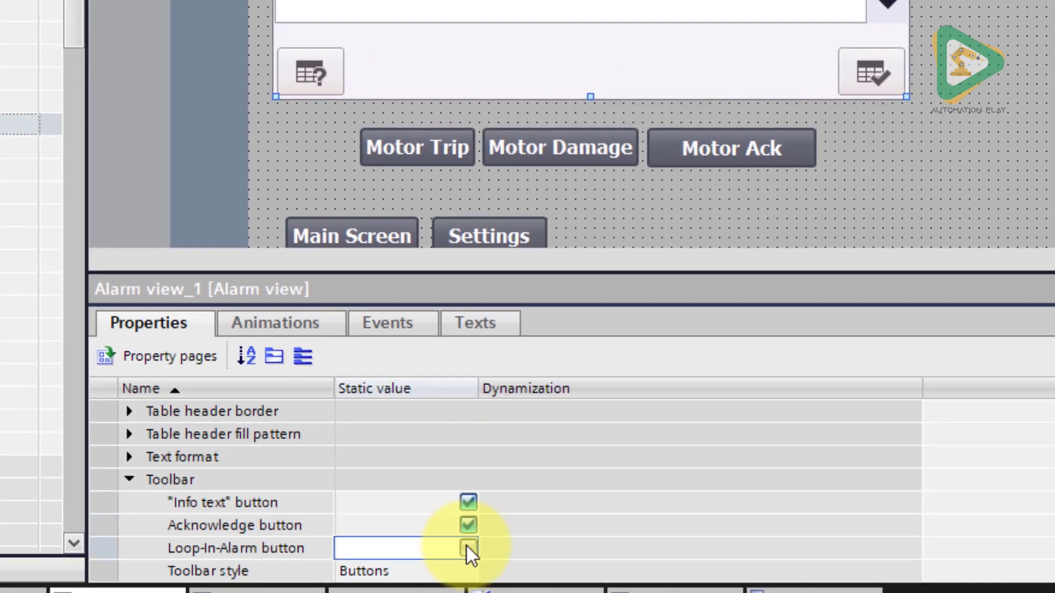
click(466, 546)
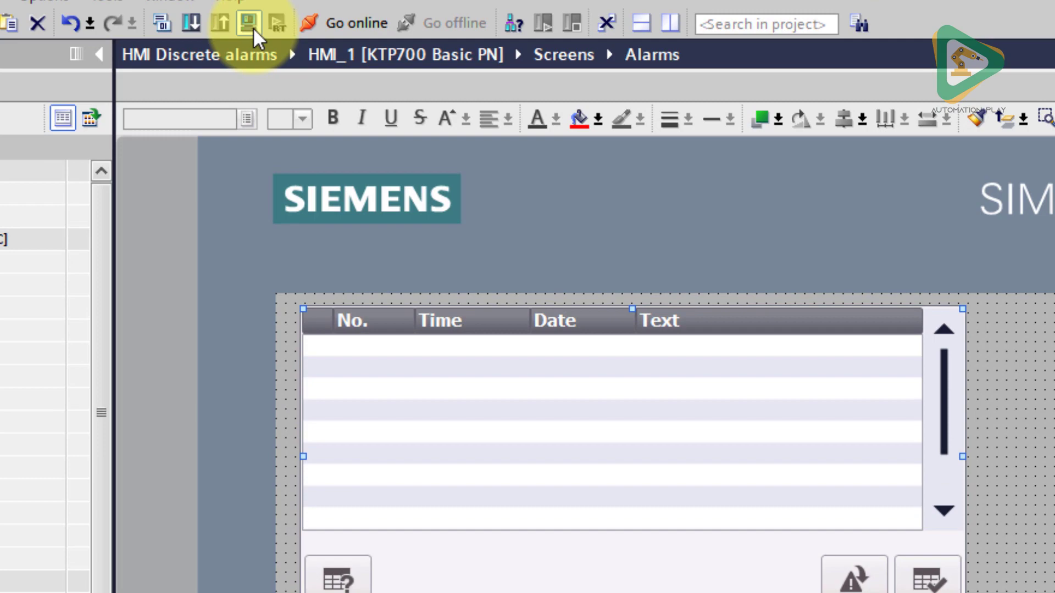
Step: Start the HMI simulation, then show and close the info text of the "Motor winding is damaged" alarm
click(253, 29)
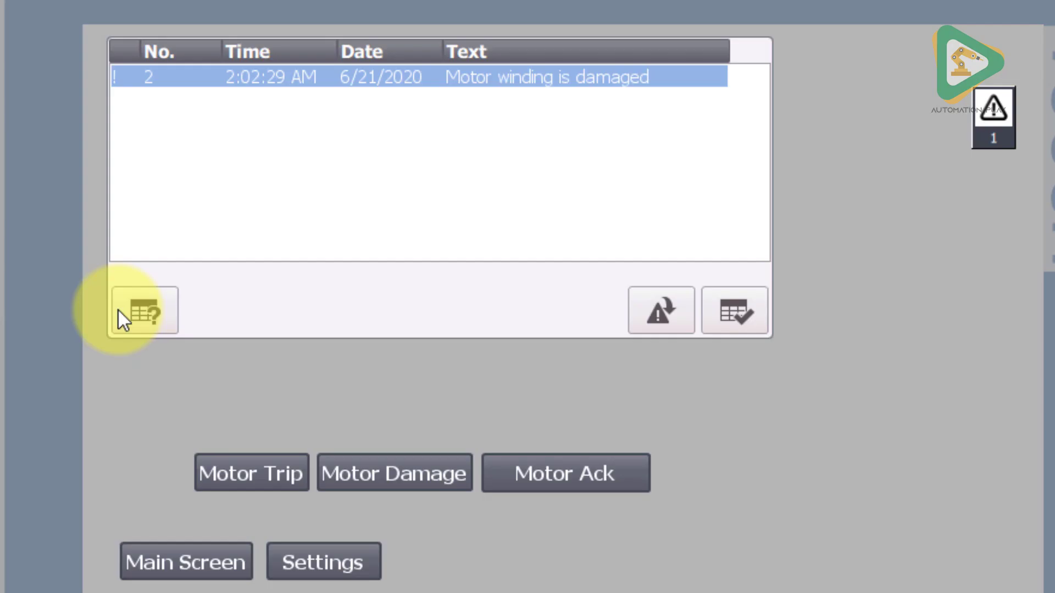
click(118, 311)
click(831, 196)
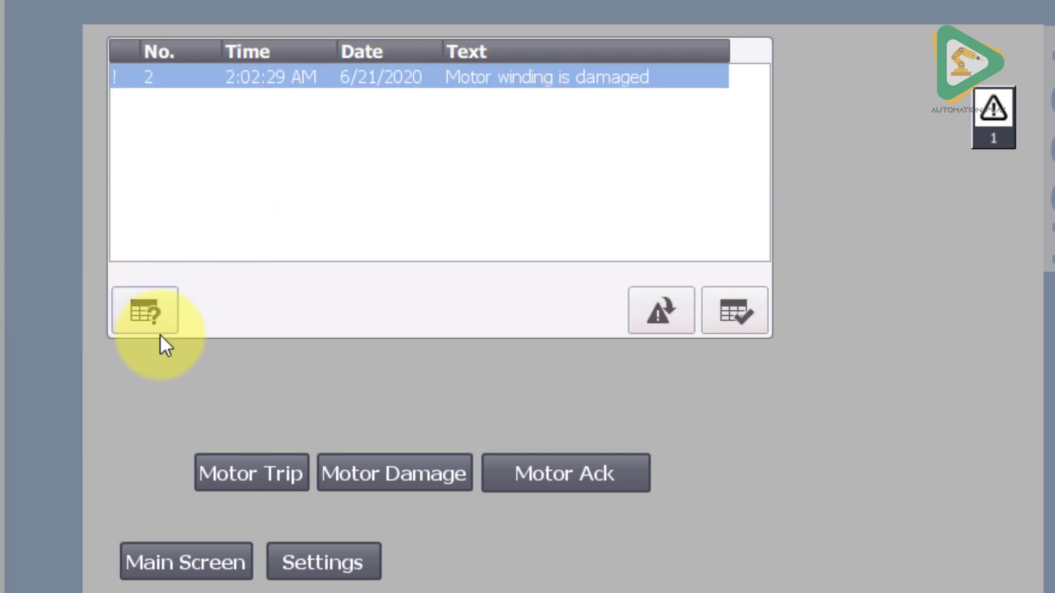
Step: Display the info text of the active motor damage alarm once more in the simulation and close it
click(146, 320)
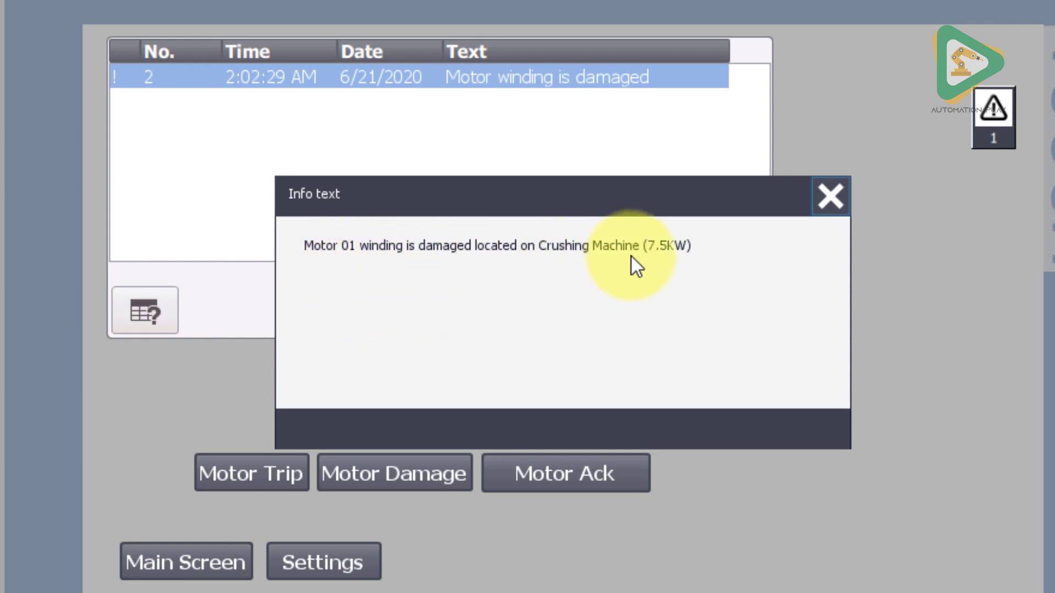
click(831, 196)
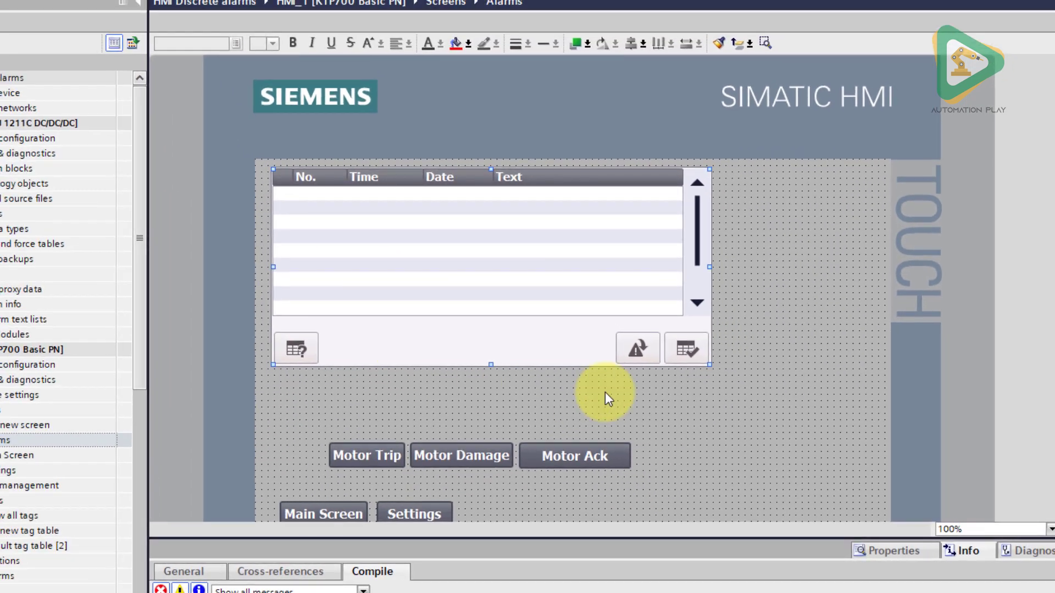
Step: Resize the alarm view on the Alarms screen so it is narrower and taller, ending just above the motor buttons
drag(709, 365, 671, 431)
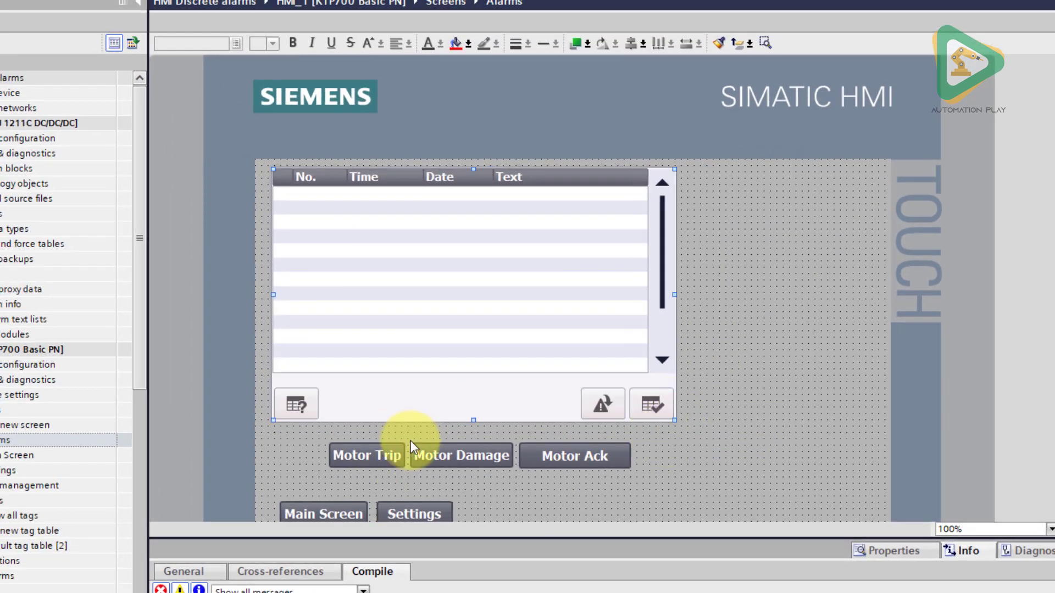
Step: Open the HMI alarms editor and add two analog alarms
double_click(11, 576)
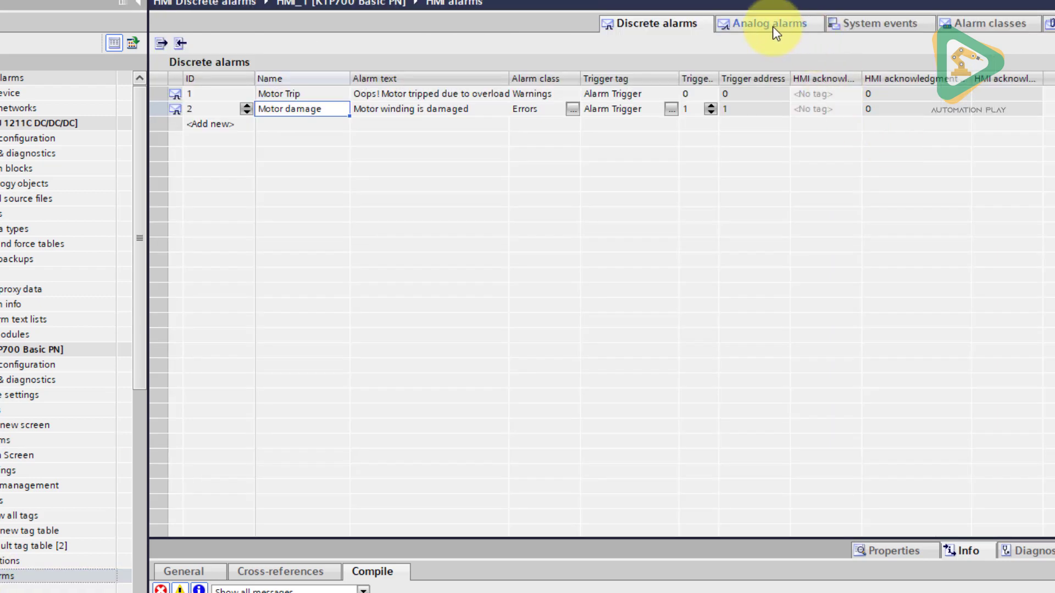
click(772, 26)
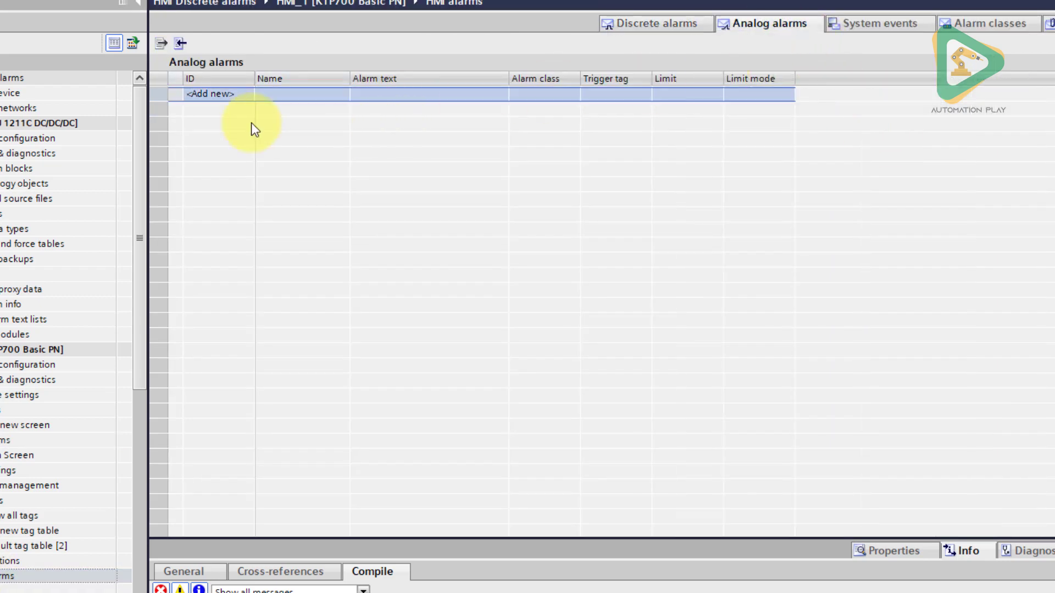
double_click(232, 94)
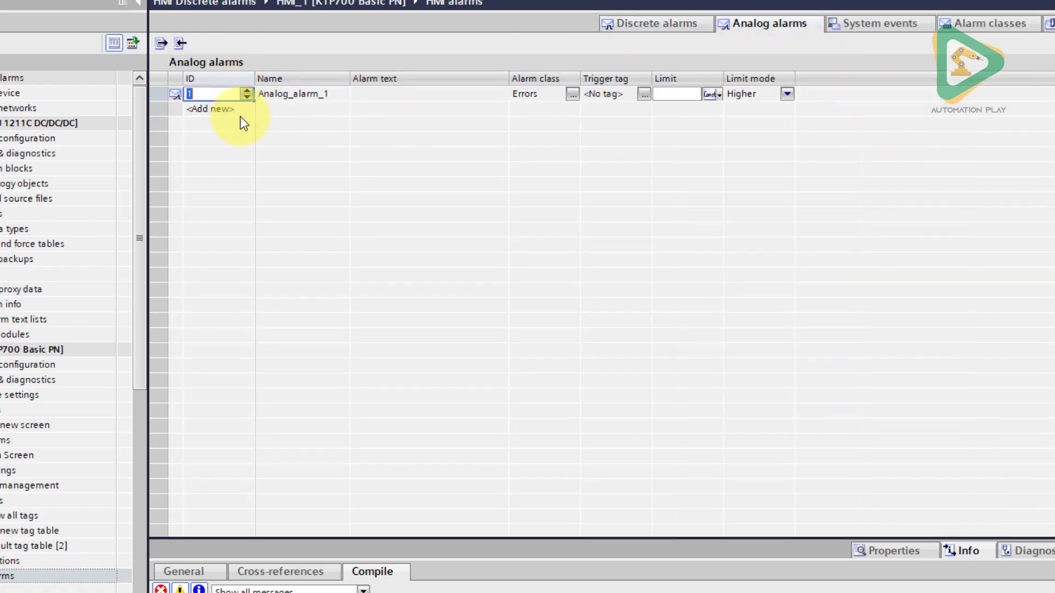
double_click(201, 110)
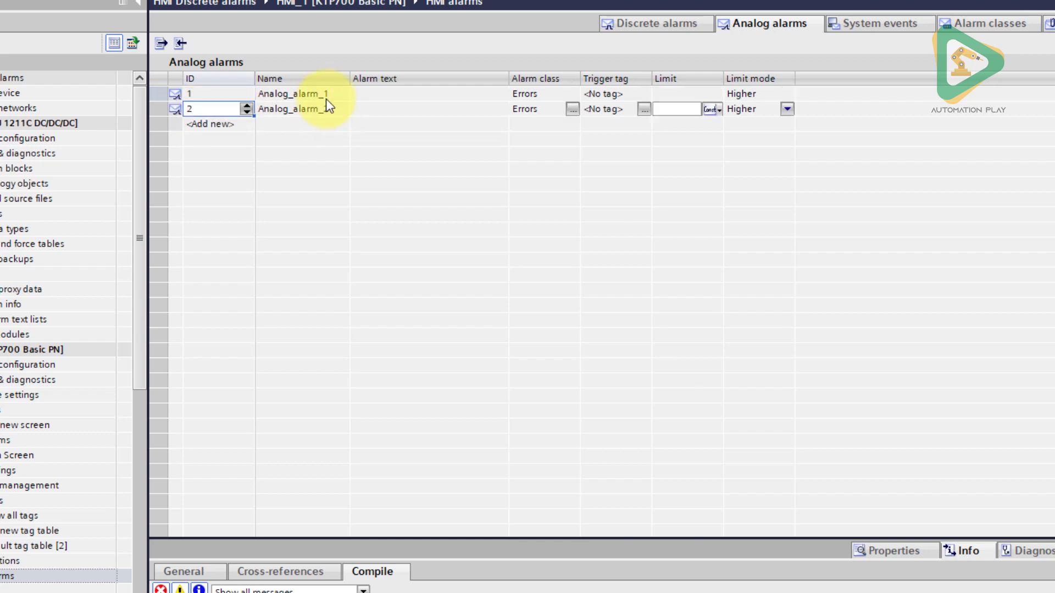
Step: Name analog alarm 1 "Low-Low Level" and analog alarm 2 "High-High Level"
click(323, 94)
click(322, 94)
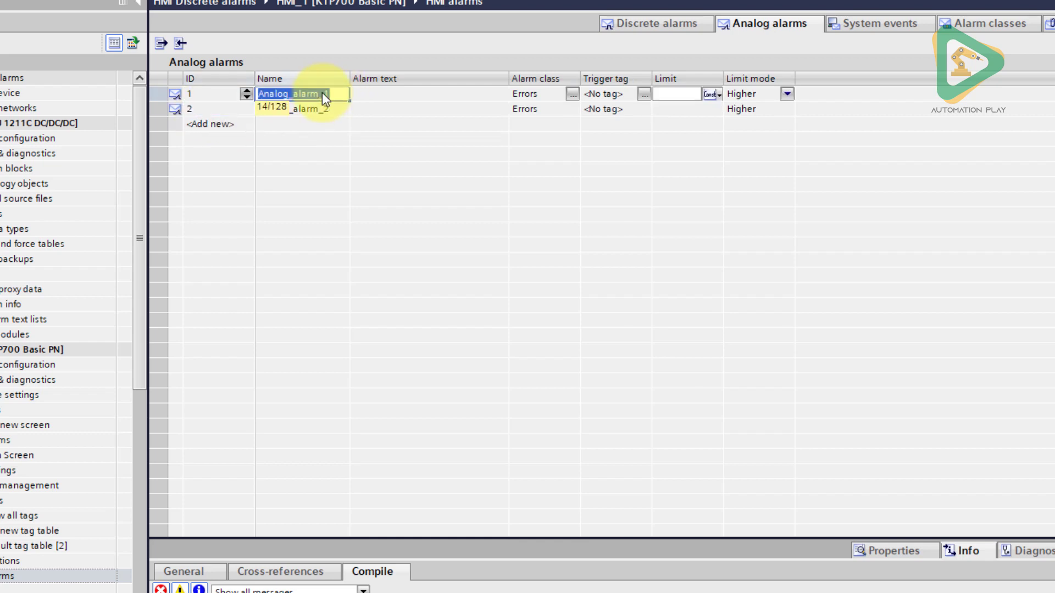
text(Low-)
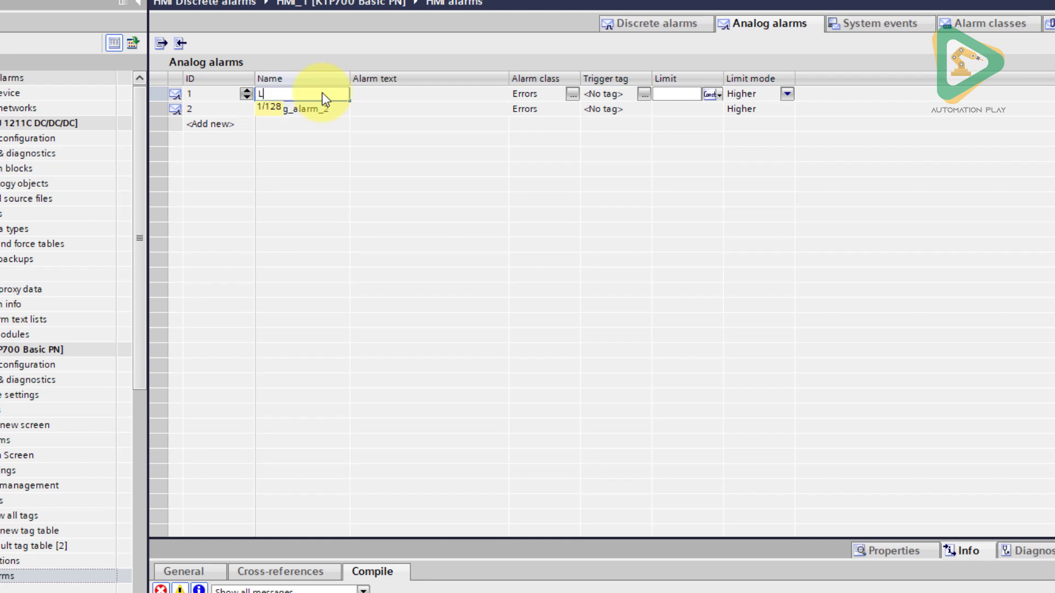
text(L)
key(BackSpace)
text(Lw)
key(BackSpace)
text(ow Level)
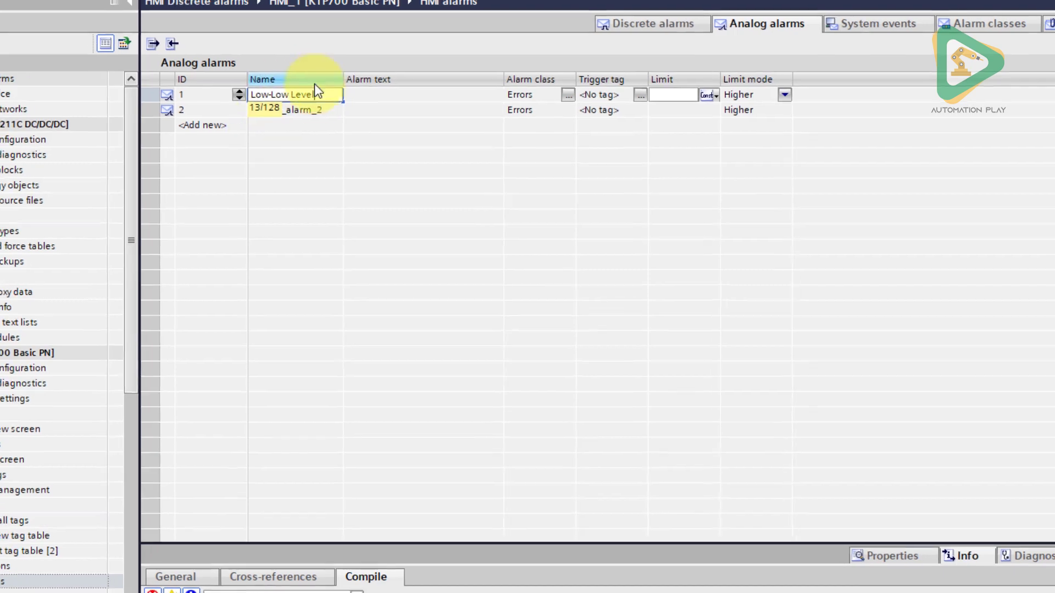
double_click(324, 109)
text(H)
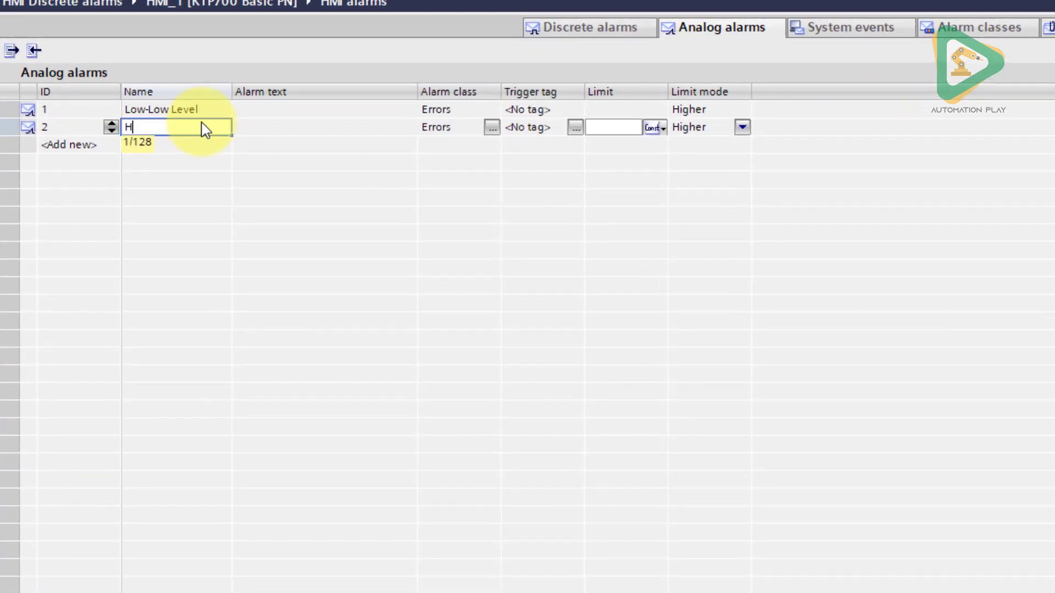
text(igh-High Level)
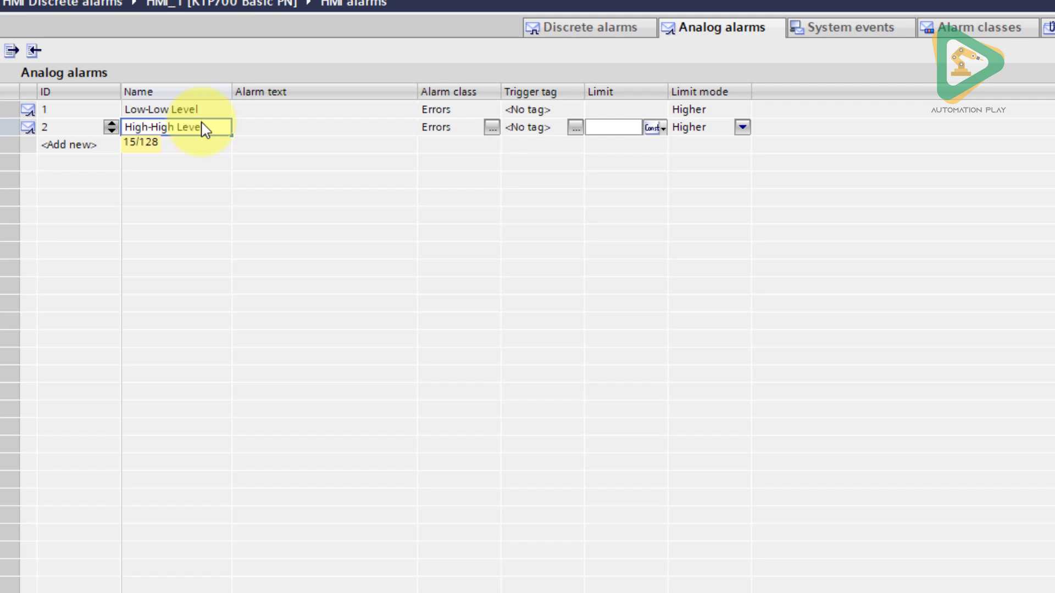
Step: Set the alarm class of both the Low-Low Level and High-High Level alarms to Warnings
click(340, 111)
click(487, 112)
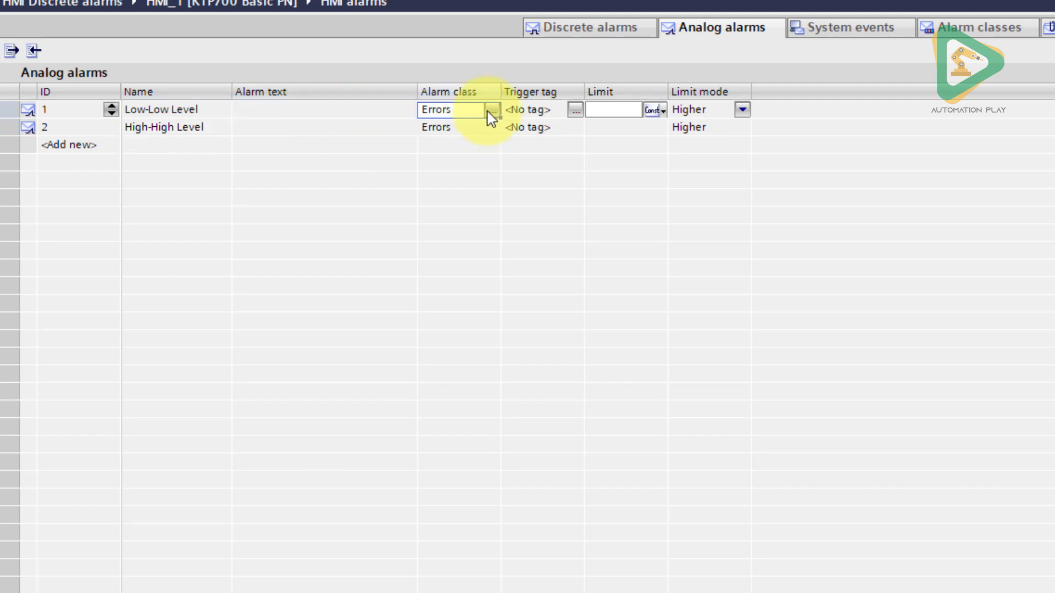
click(491, 112)
double_click(690, 238)
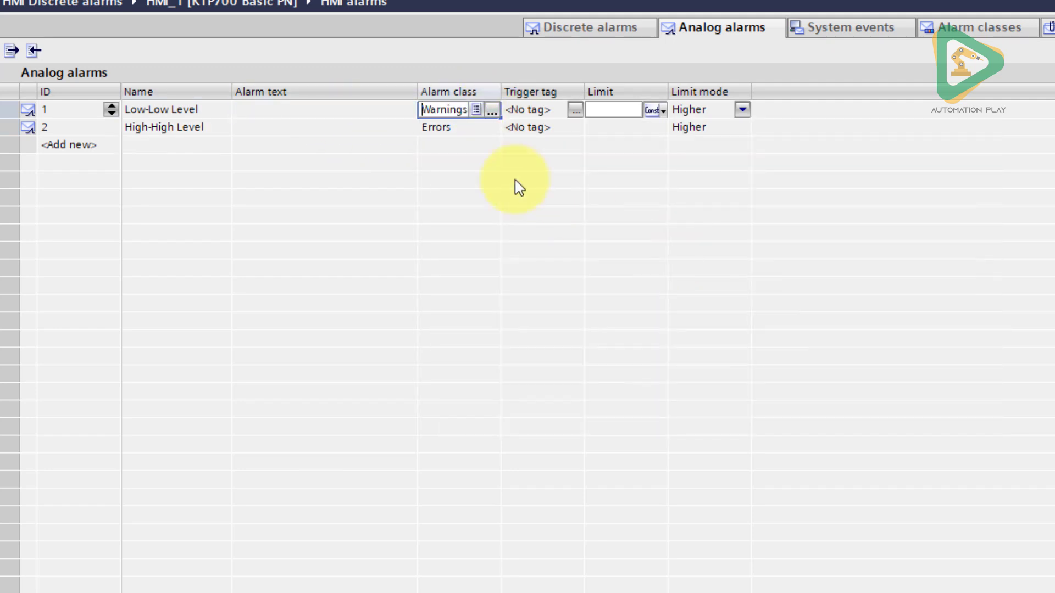
click(493, 128)
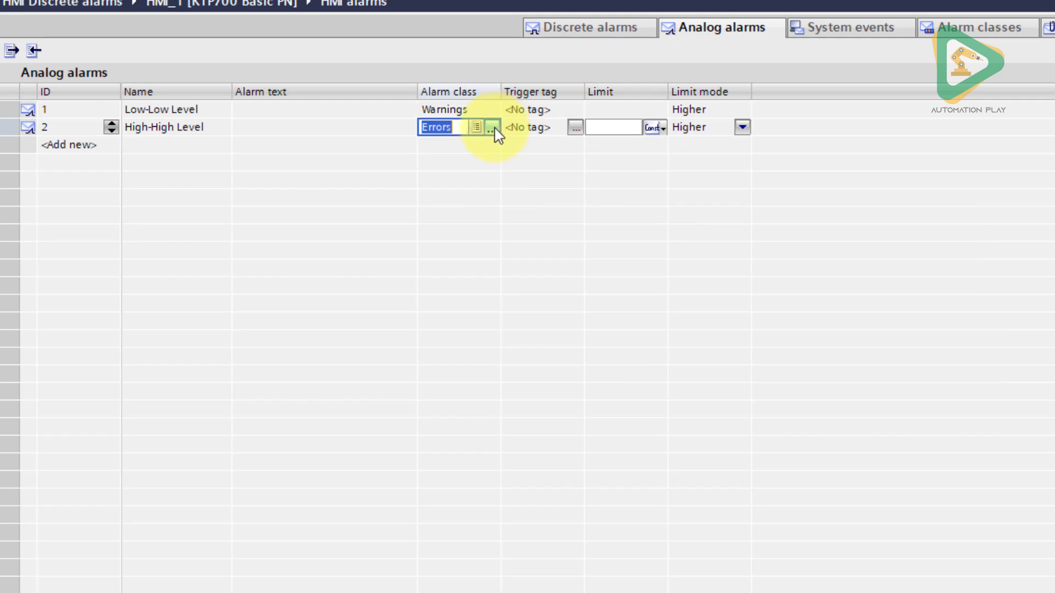
click(493, 129)
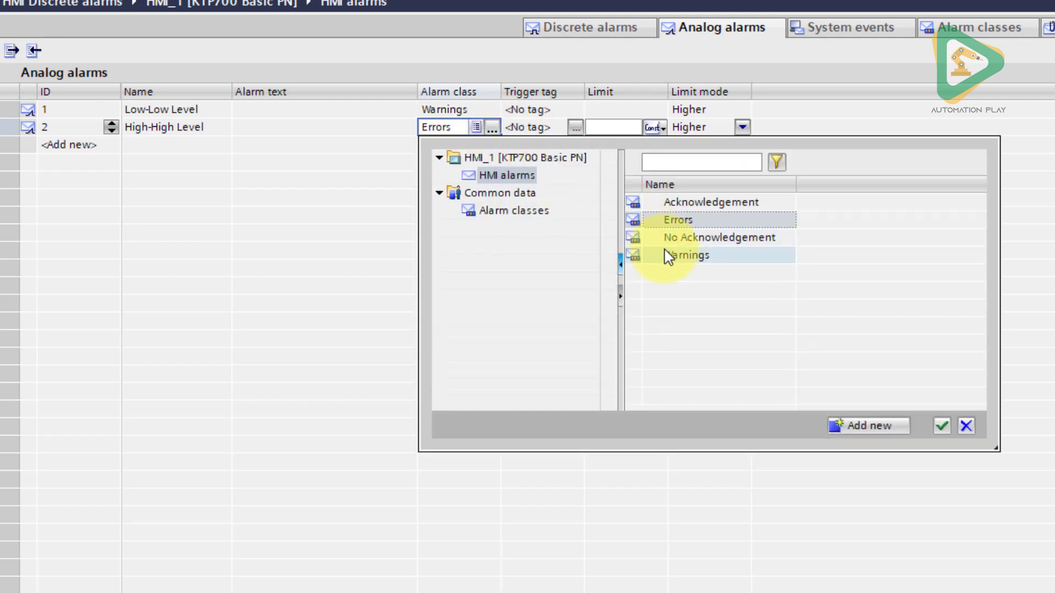
double_click(668, 256)
Step: Enter "Low Water Level in Tank-1" as the alarm text of the Low-Low Level alarm
click(370, 113)
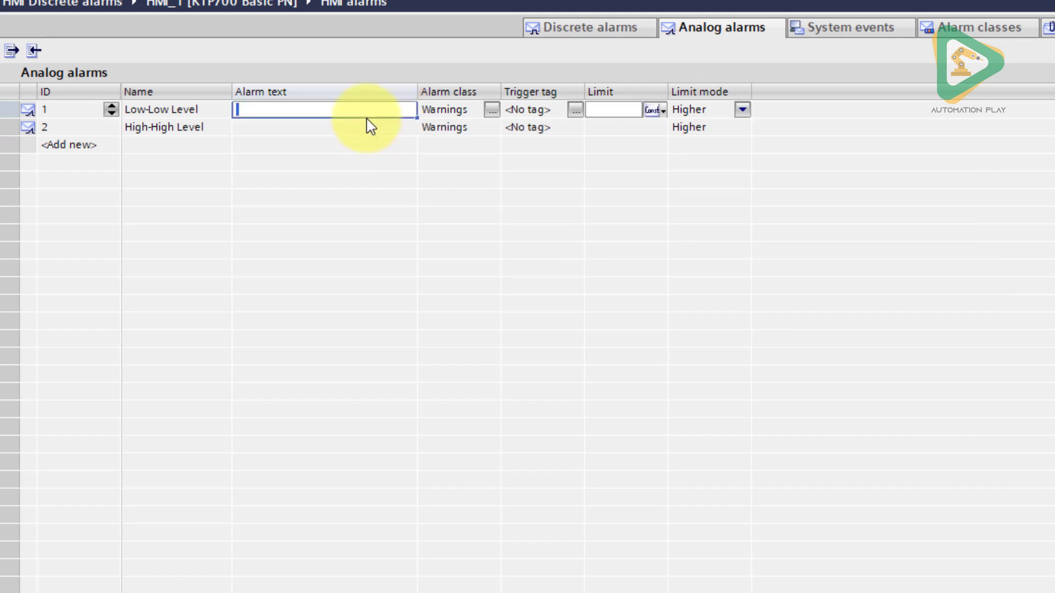
text(Low Water Level)
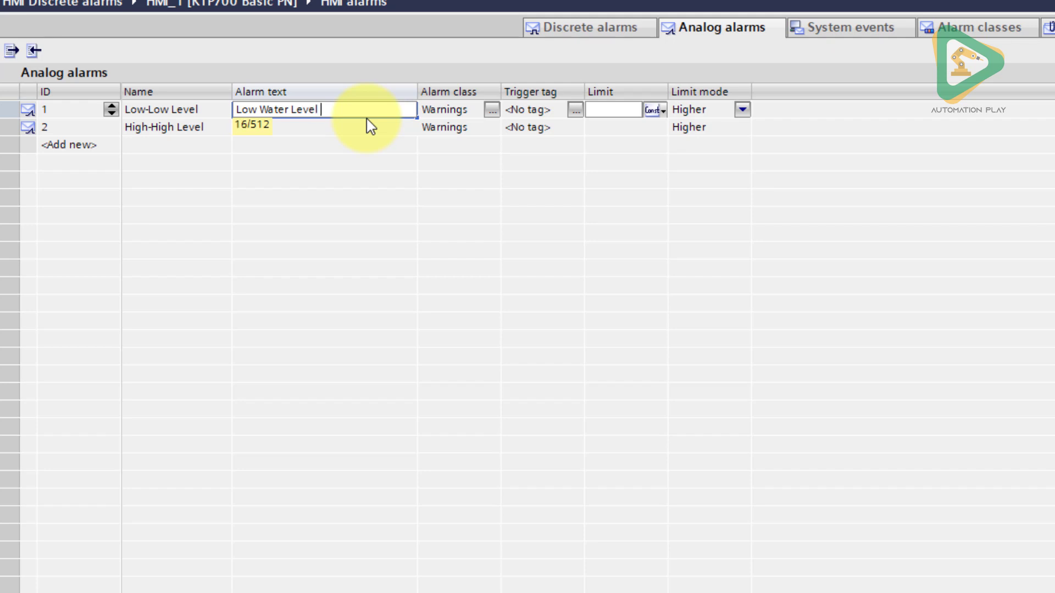
text( in Tank01)
click(384, 131)
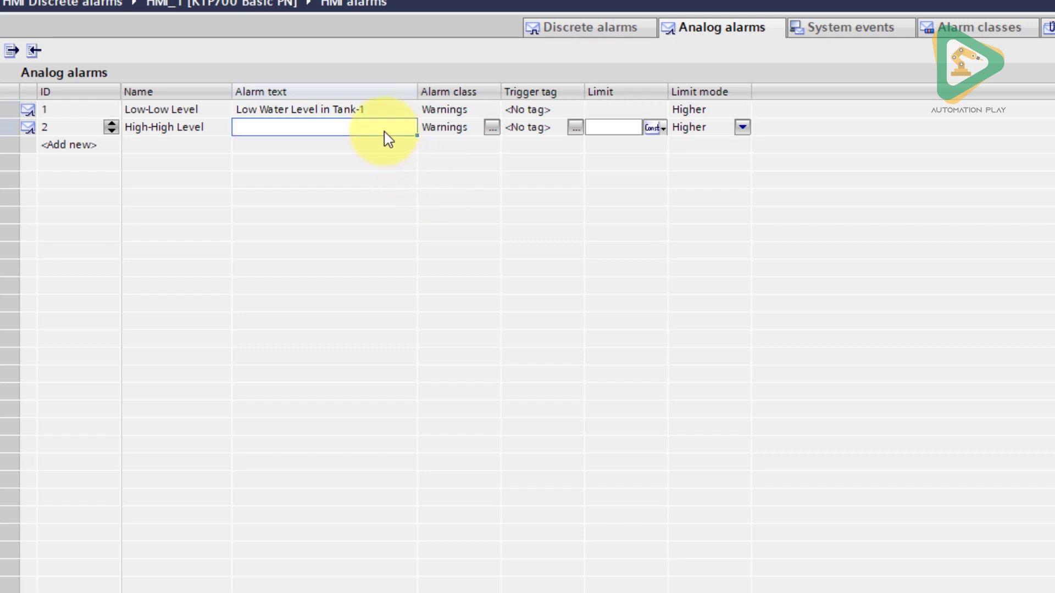
text(Low Wate)
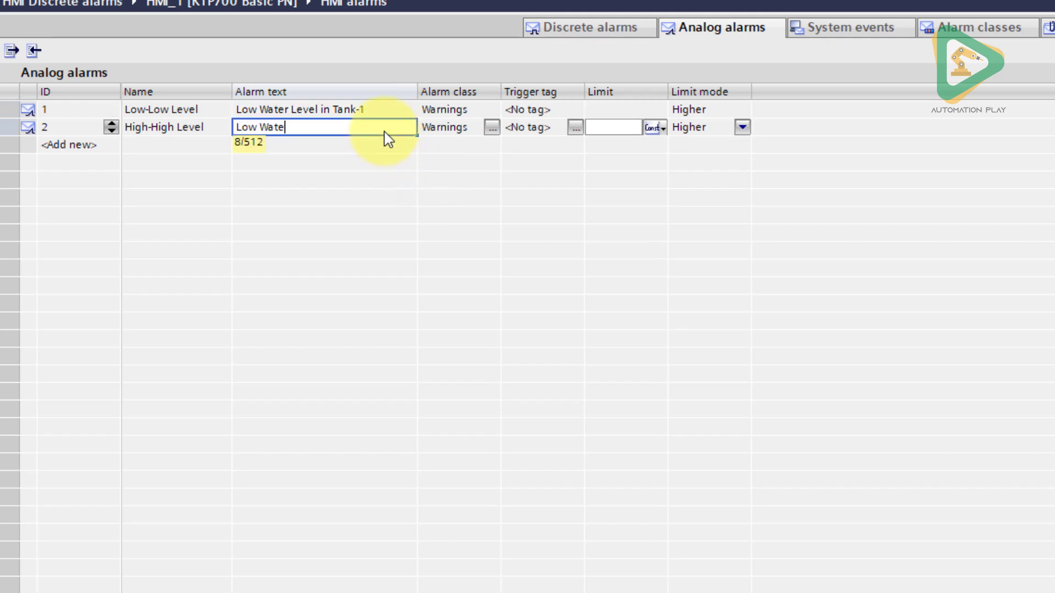
text(r Level in )
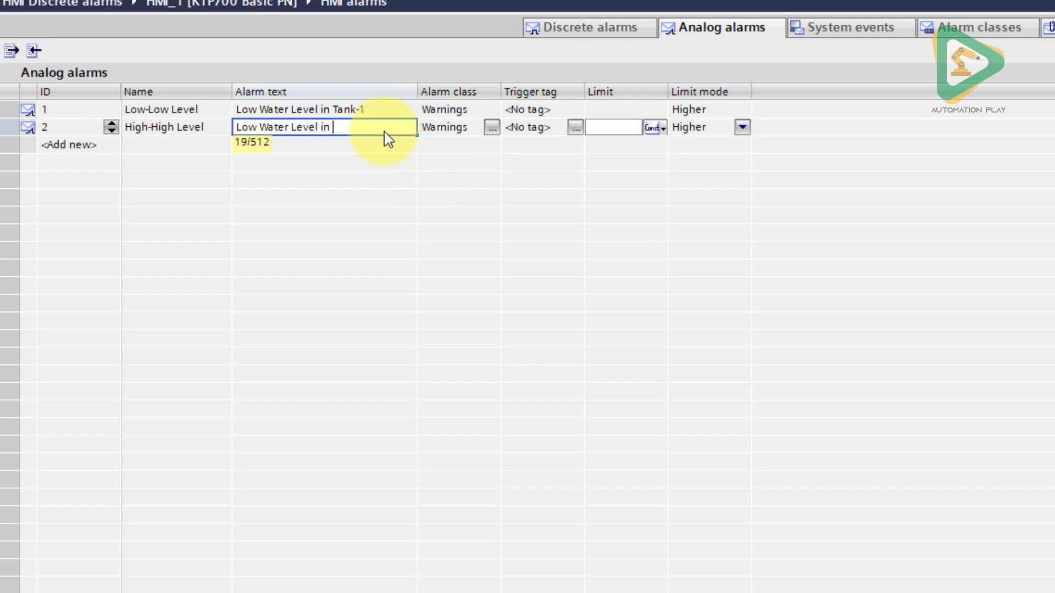
text(Tank 2)
key(Return)
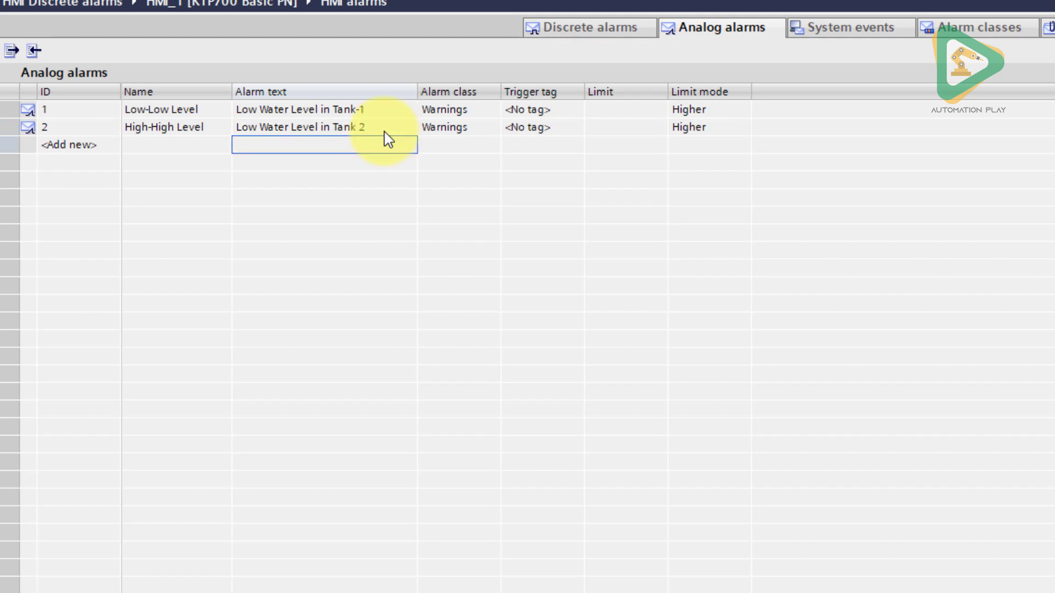
Step: Set the alarm text of the High-High Level alarm to "High Water Level in Tank 1"
double_click(385, 131)
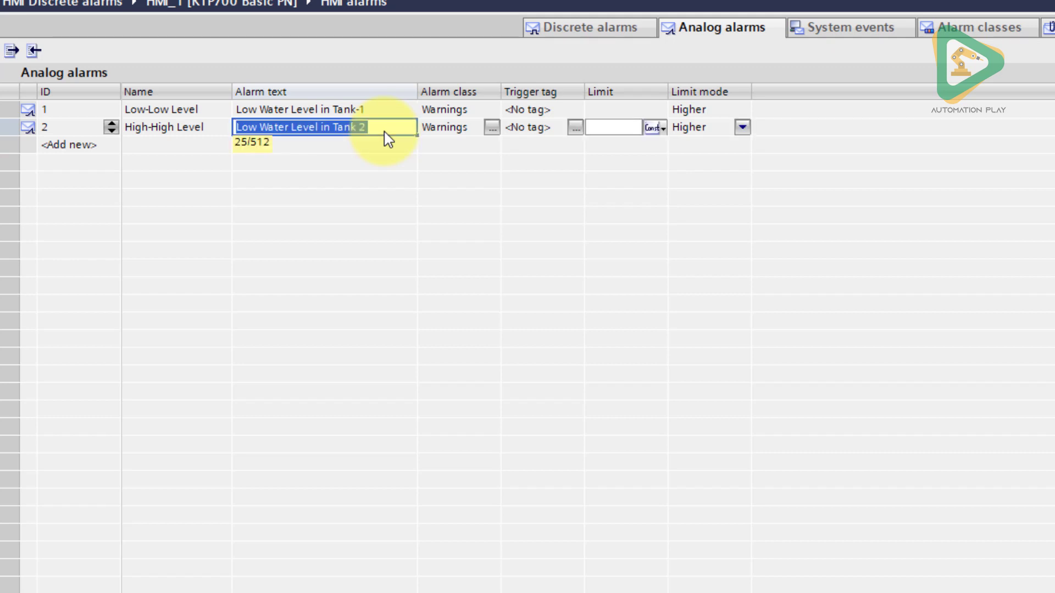
text(High Water Level in Ran)
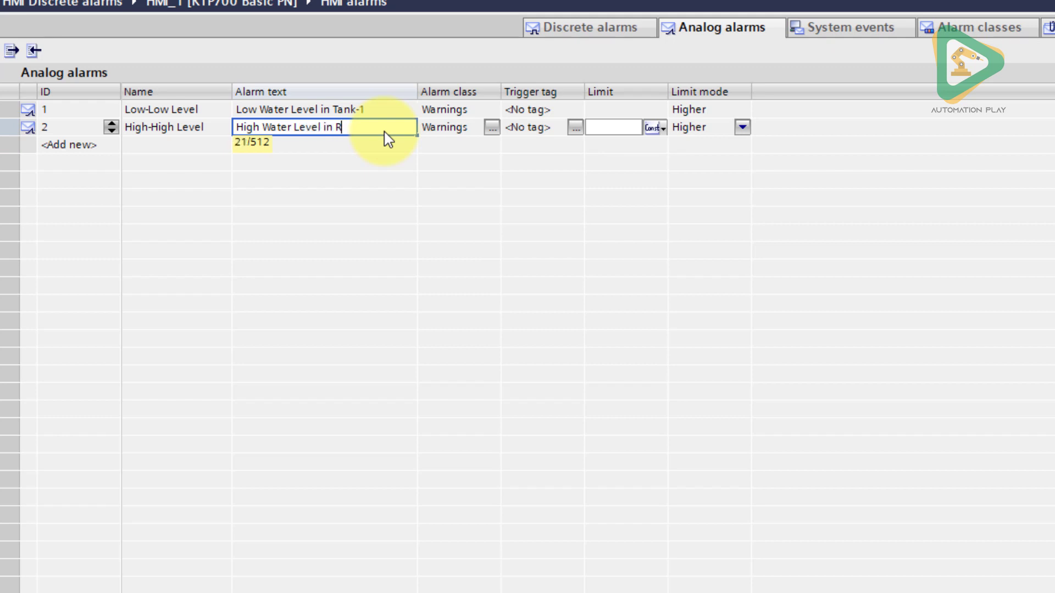
key(BackSpace)
text(Tank 1)
key(Return)
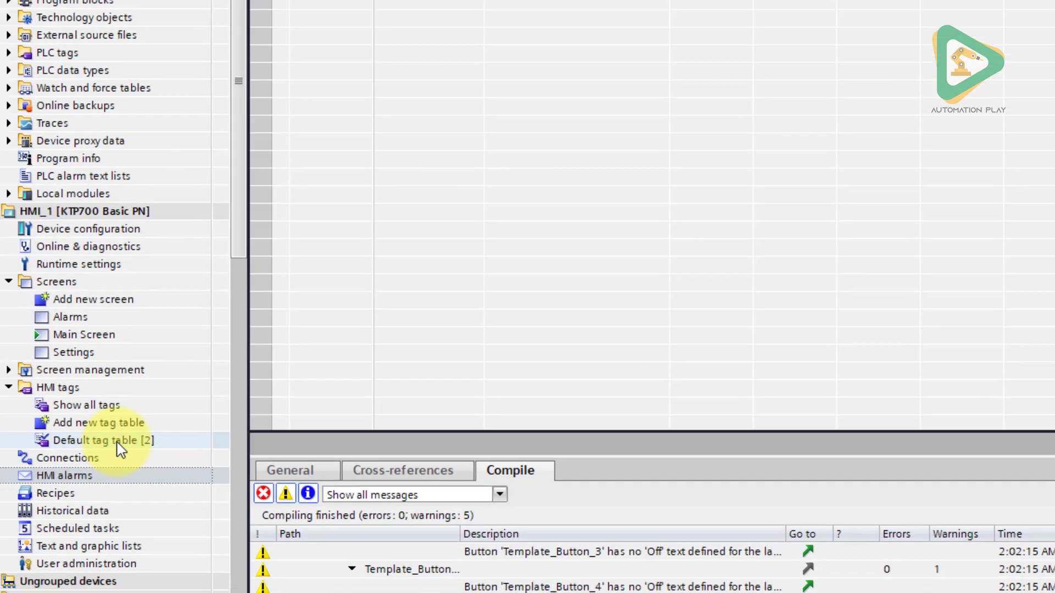
Step: Add an HMI tag named "Alarm Analog Trigger" to the default tag table
double_click(181, 396)
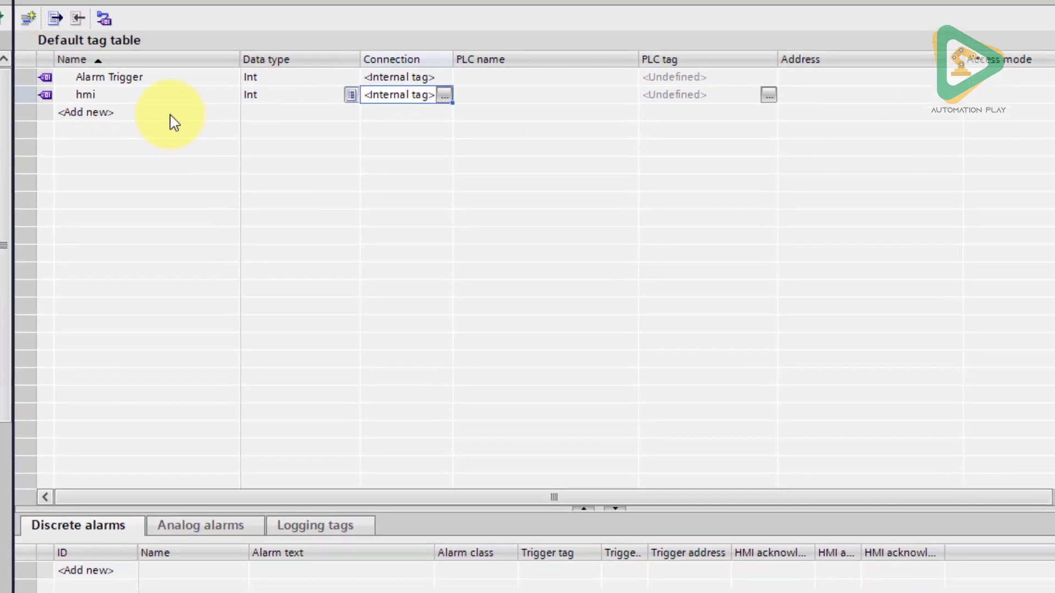
click(170, 113)
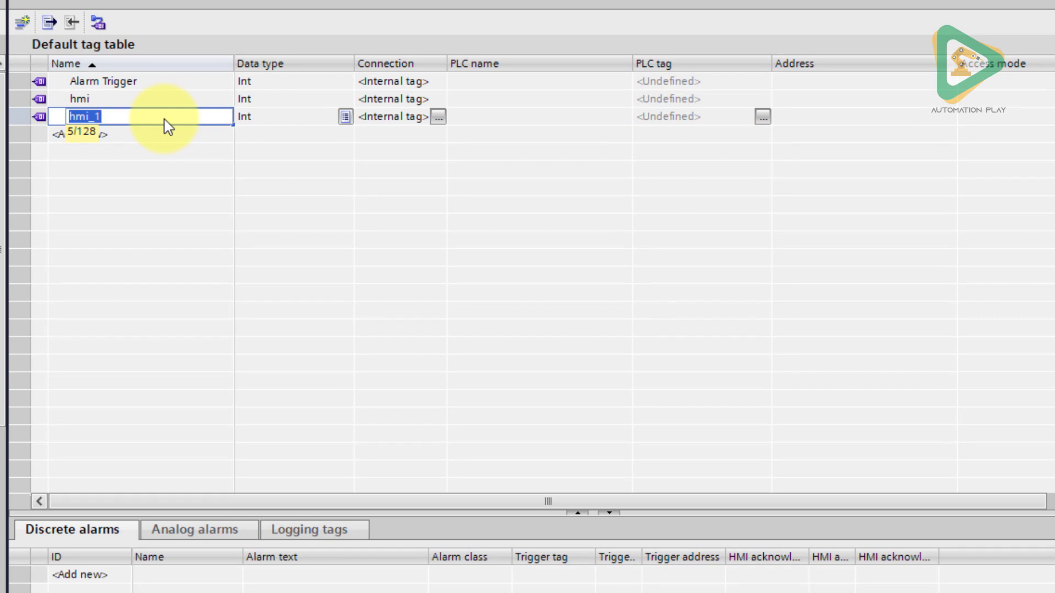
text(Alarm Analog Tr)
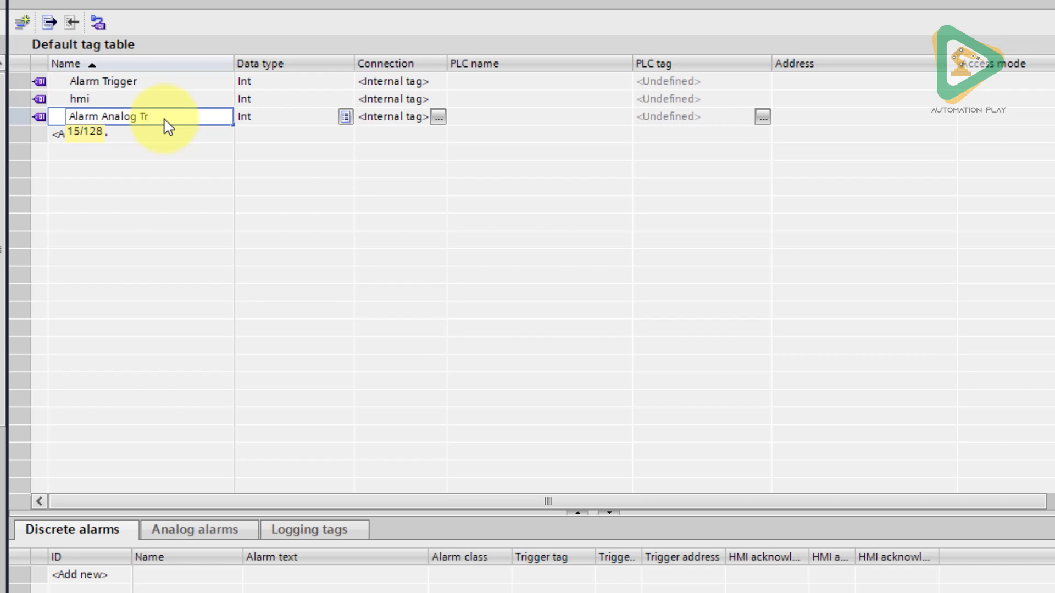
text(igger)
key(Return)
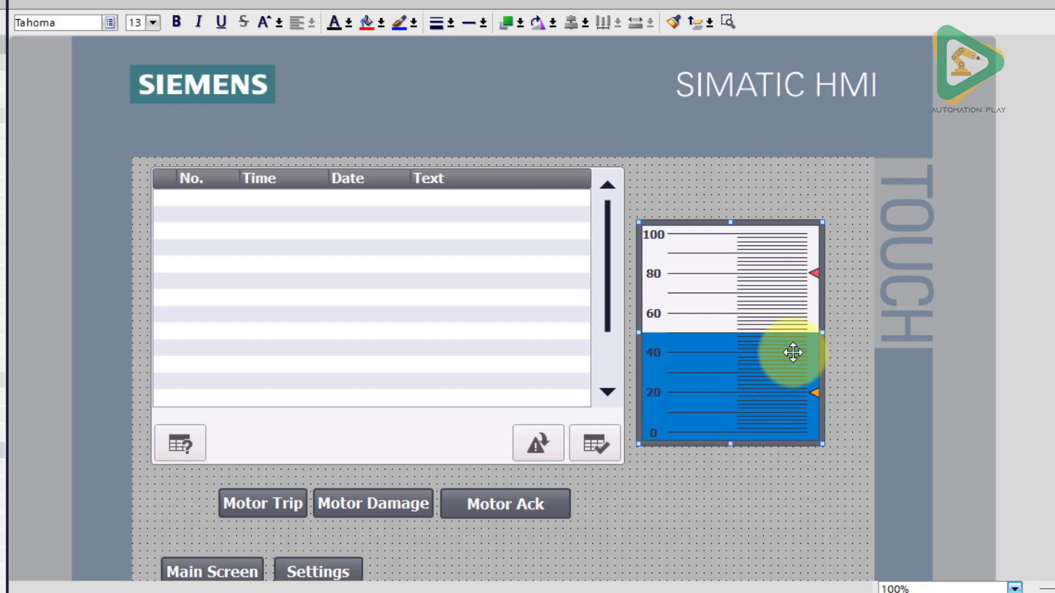
Step: Delete the 0 to 100 bar graph beside the alarm view on the Alarms screen
key(Delete)
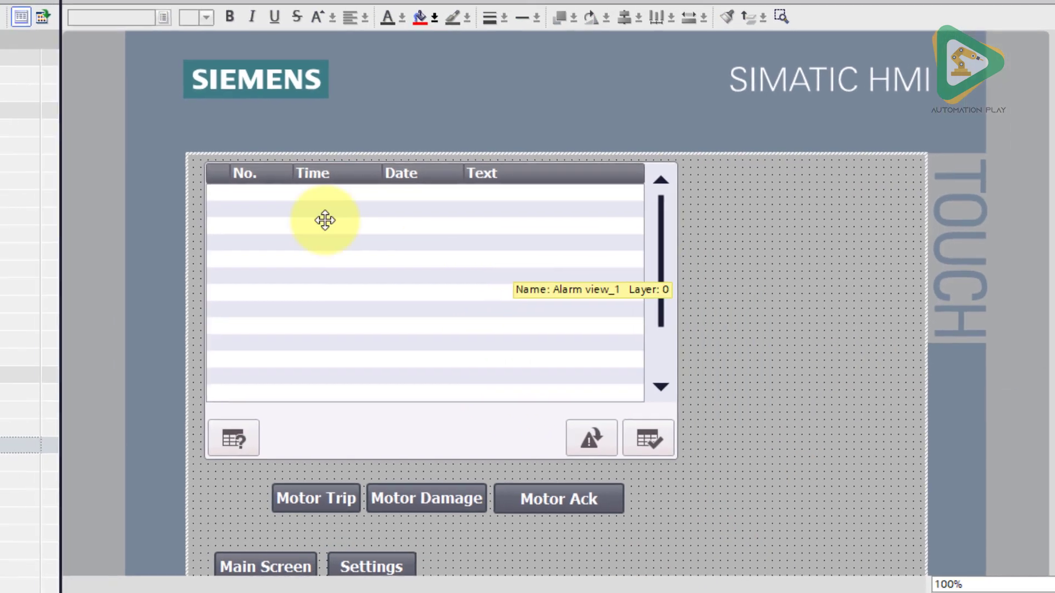
Step: Change the HMI_1 device to the 9" TP900 Comfort panel, article number 6AV2 124-0JC01-0AX0
right_click(198, 356)
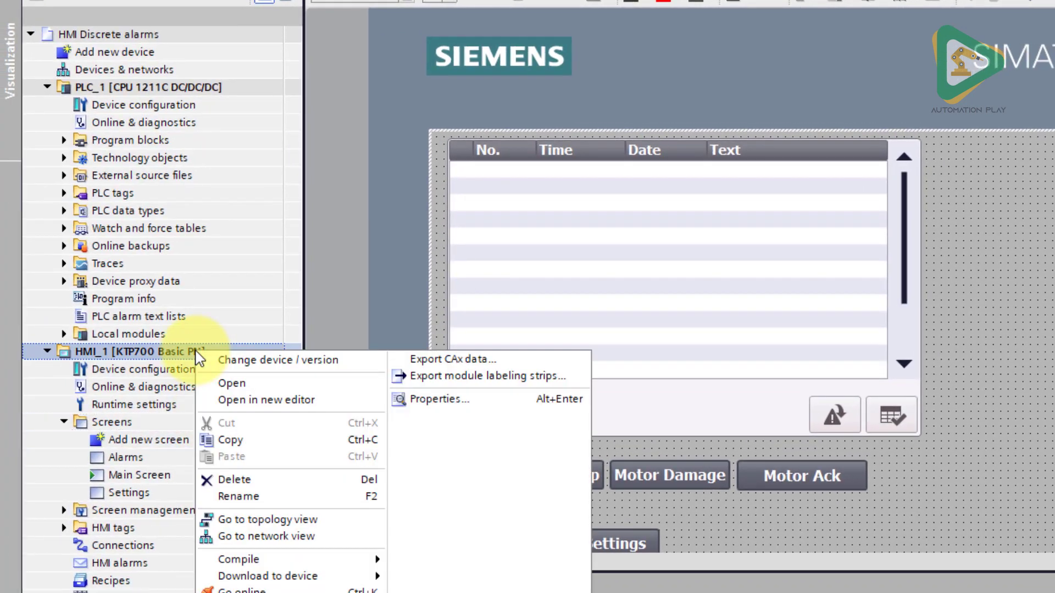
click(357, 360)
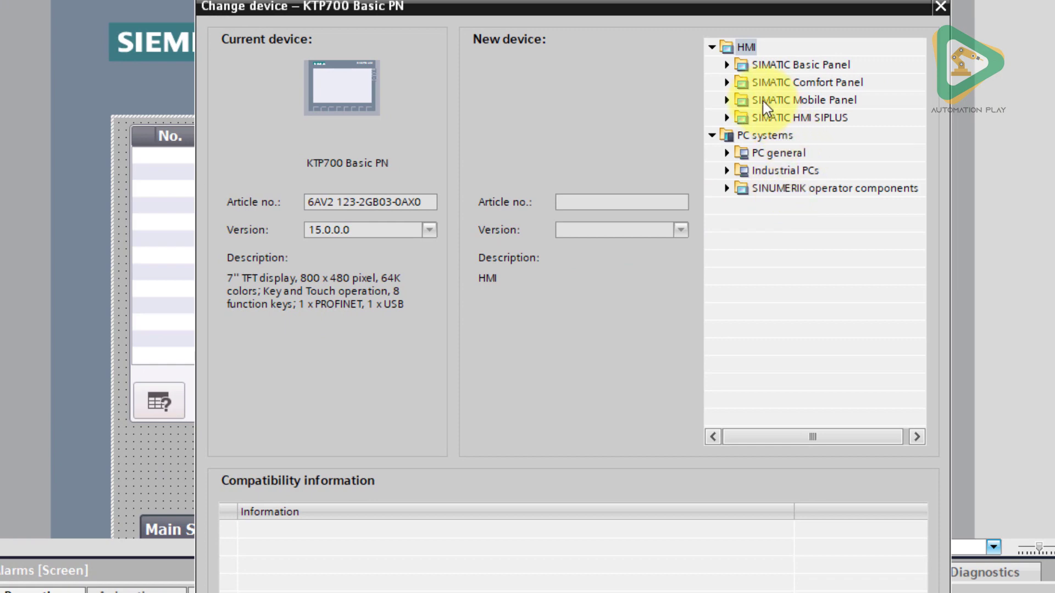
double_click(764, 84)
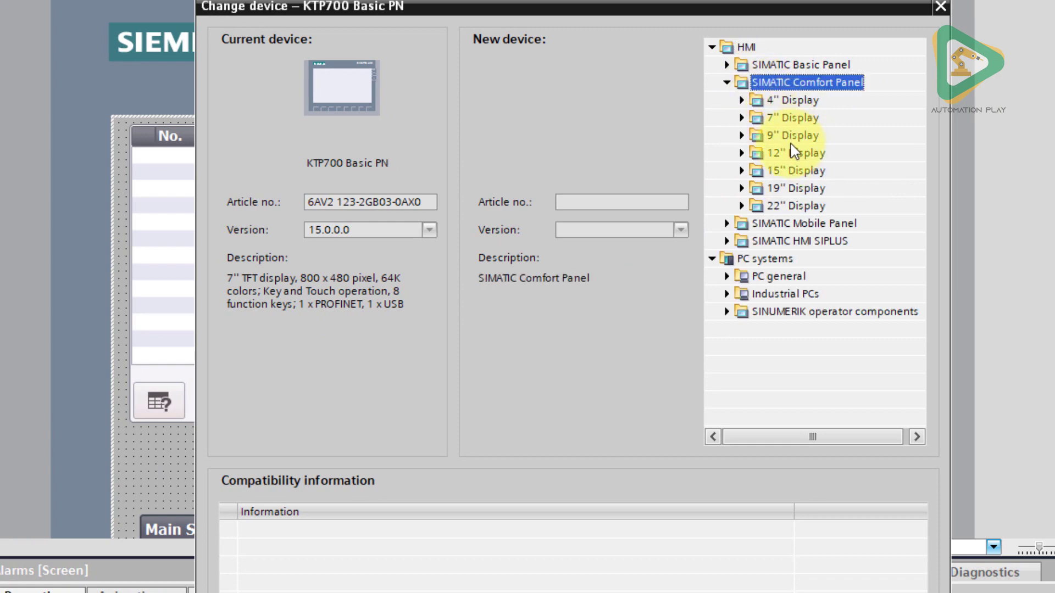
double_click(792, 136)
double_click(816, 154)
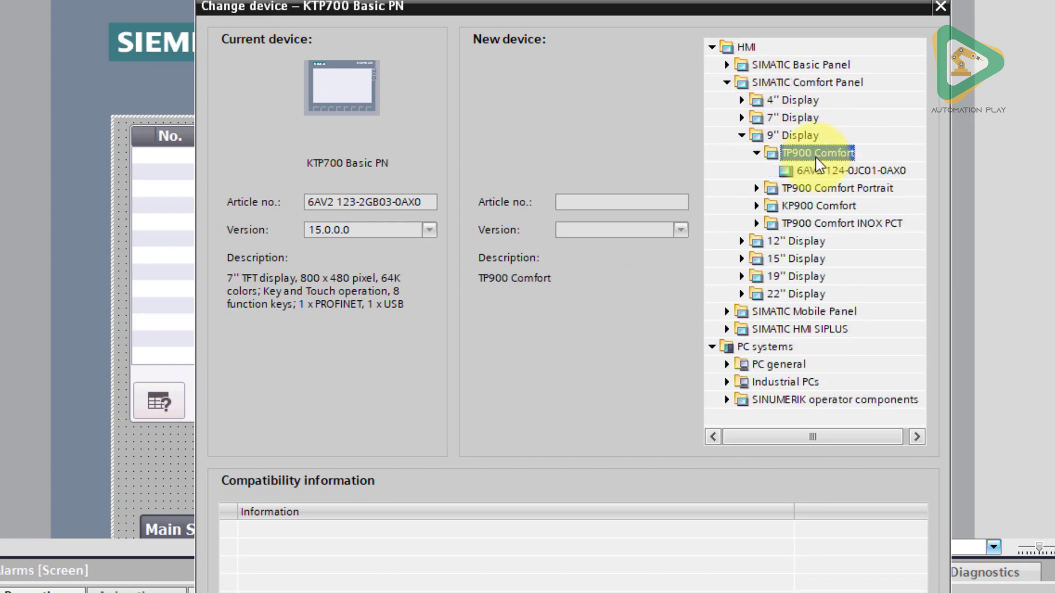
click(827, 170)
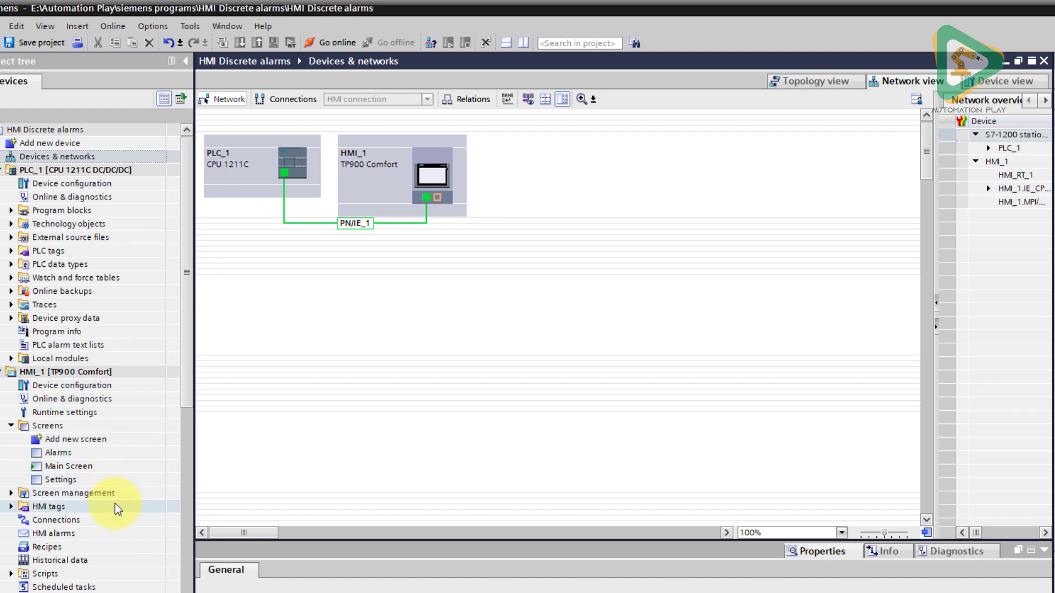
Step: In the analog HMI alarms, set the limit to 20 for Low-Low Level and 80 for High-High Level
click(11, 426)
click(54, 478)
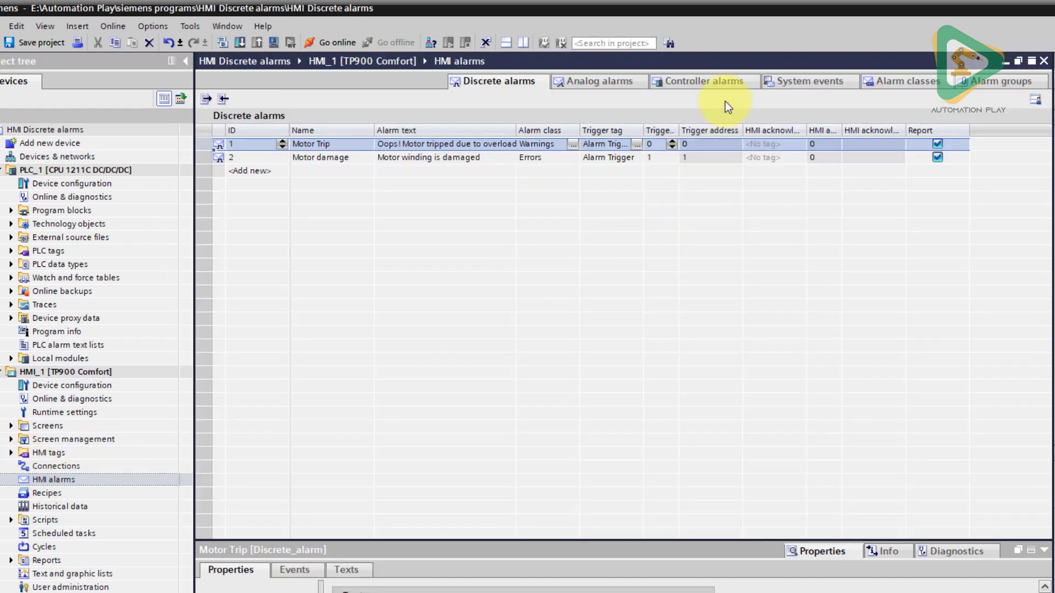
click(641, 82)
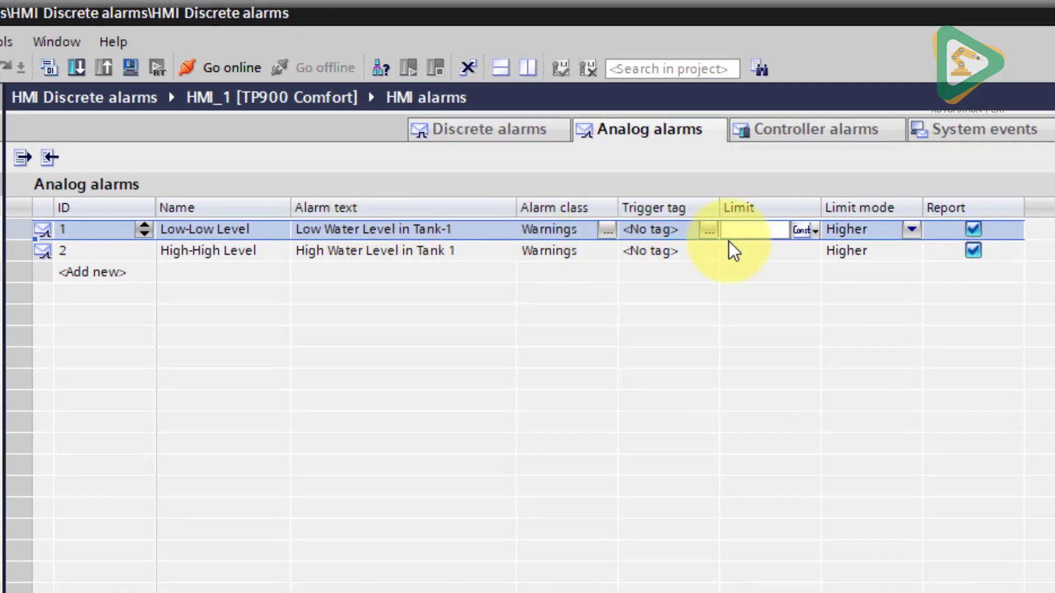
click(757, 232)
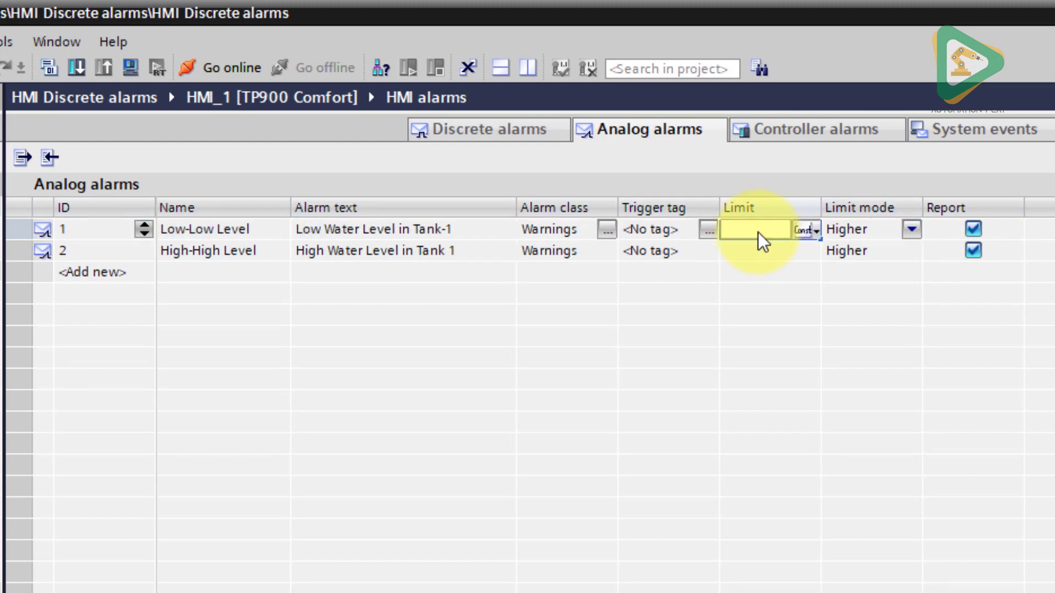
text(20)
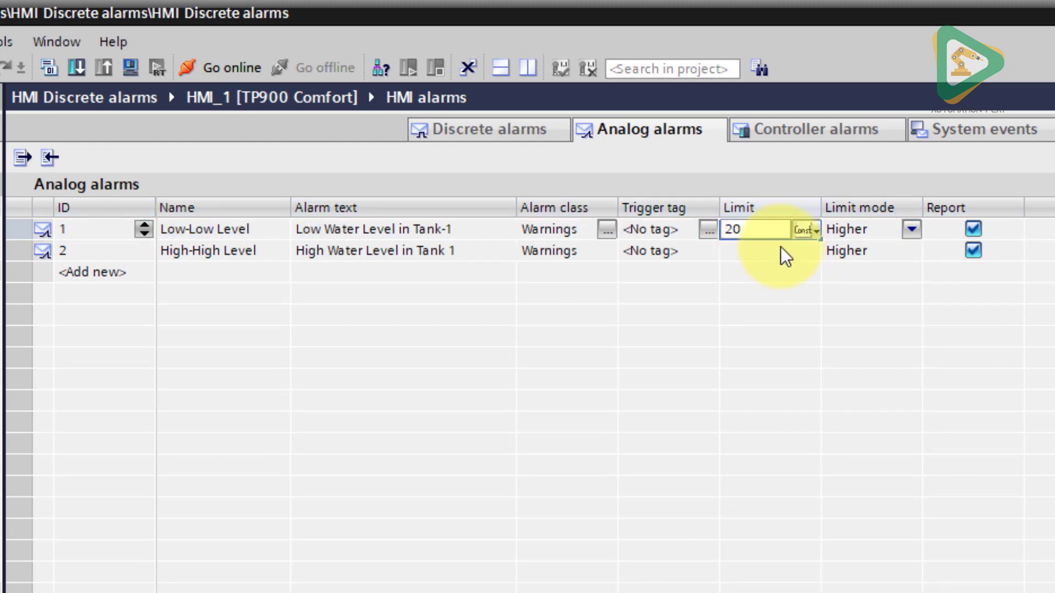
click(783, 252)
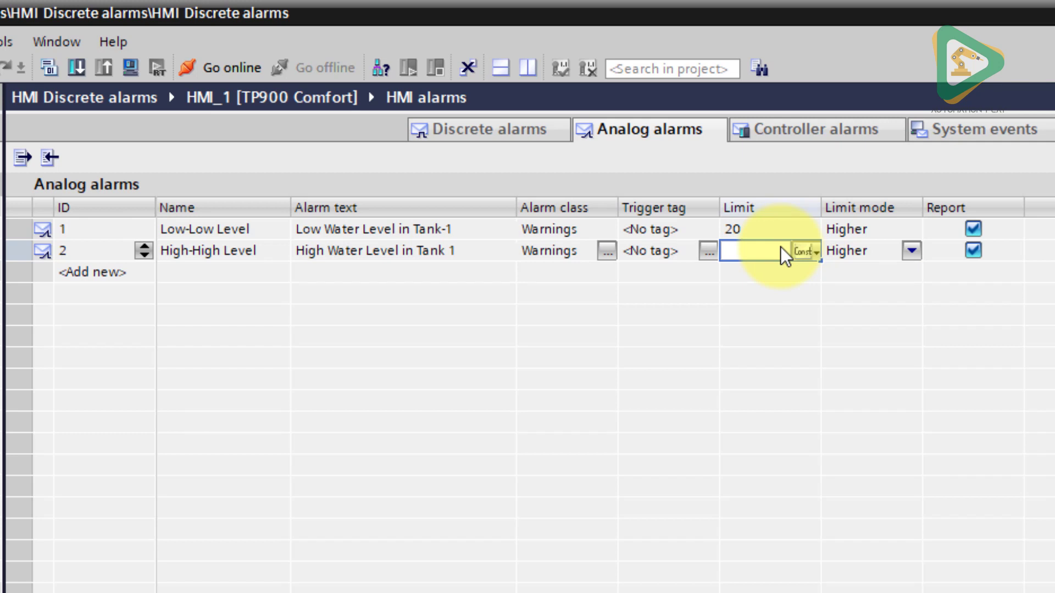
text(80)
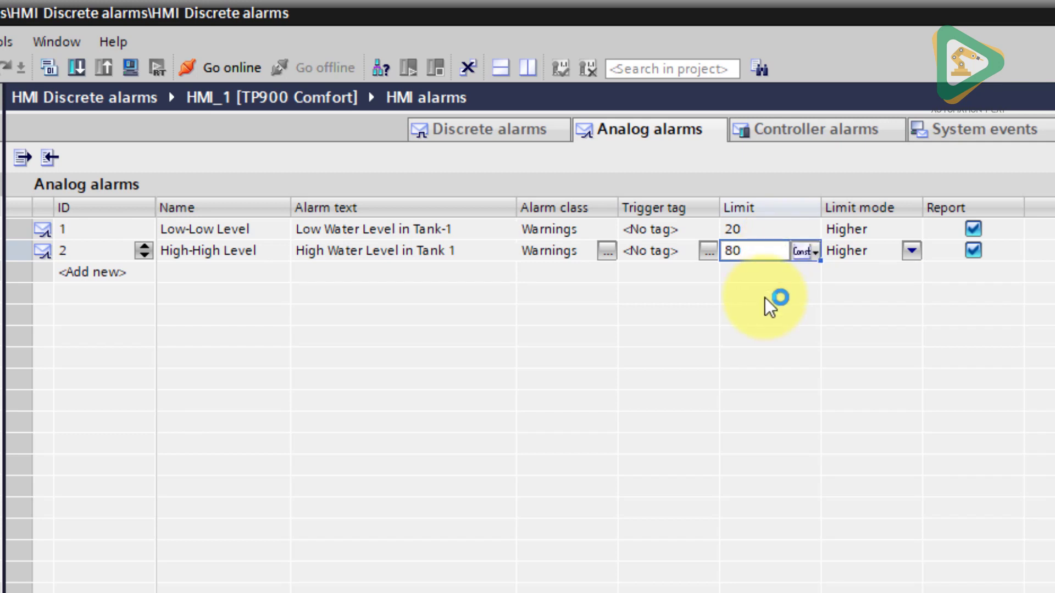
Step: Set the limit mode of the Low-Low Level analog alarm to Lower
click(910, 227)
click(910, 227)
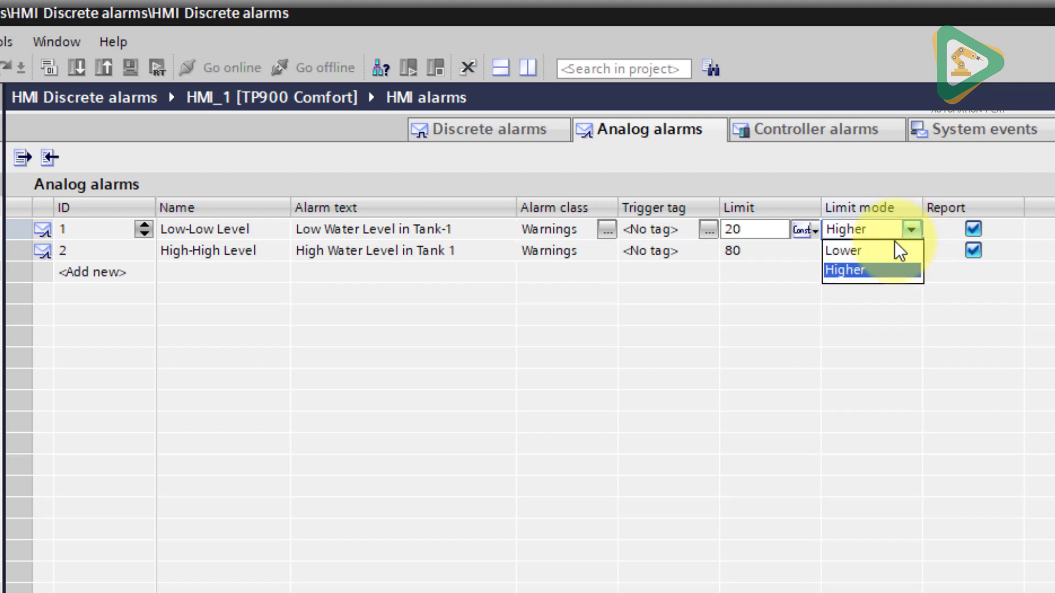
click(889, 245)
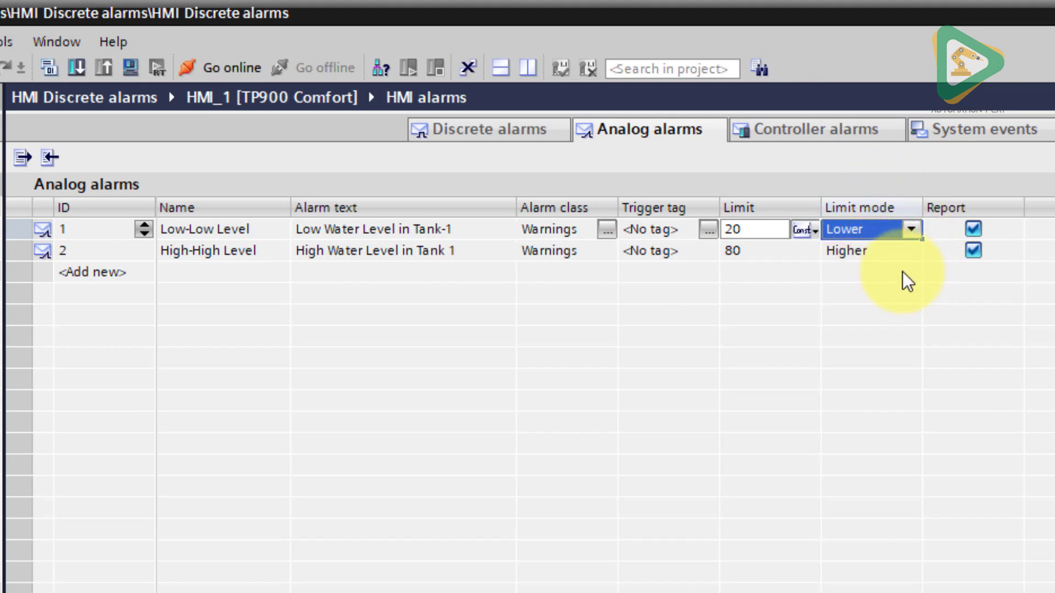
Step: Assign the HMI tag "Alarm Analog Trigger" as trigger tag of both the Low-Low Level and High-High Level alarms
click(713, 228)
click(714, 228)
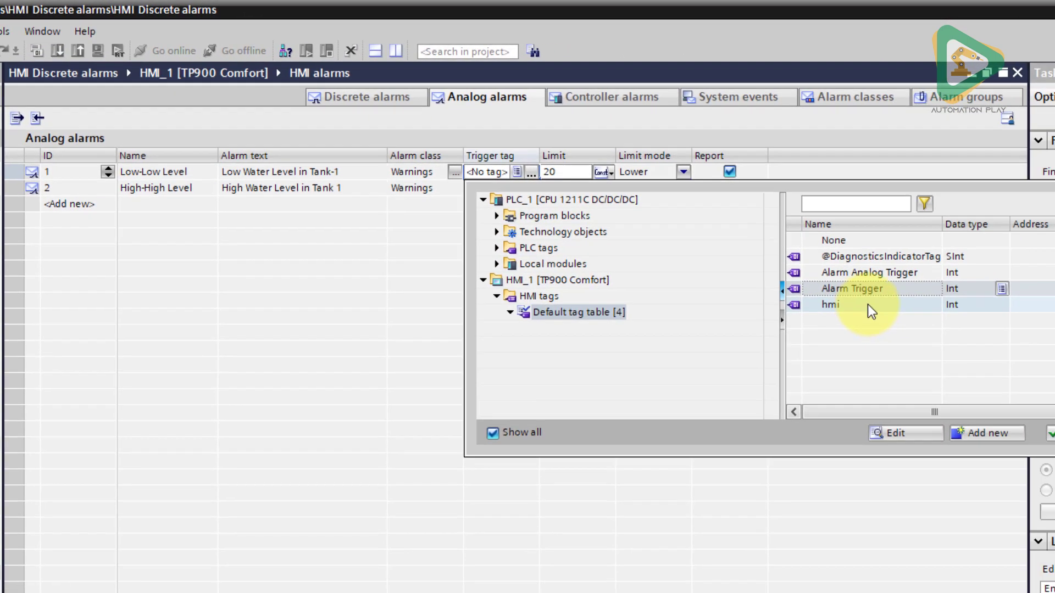
double_click(889, 272)
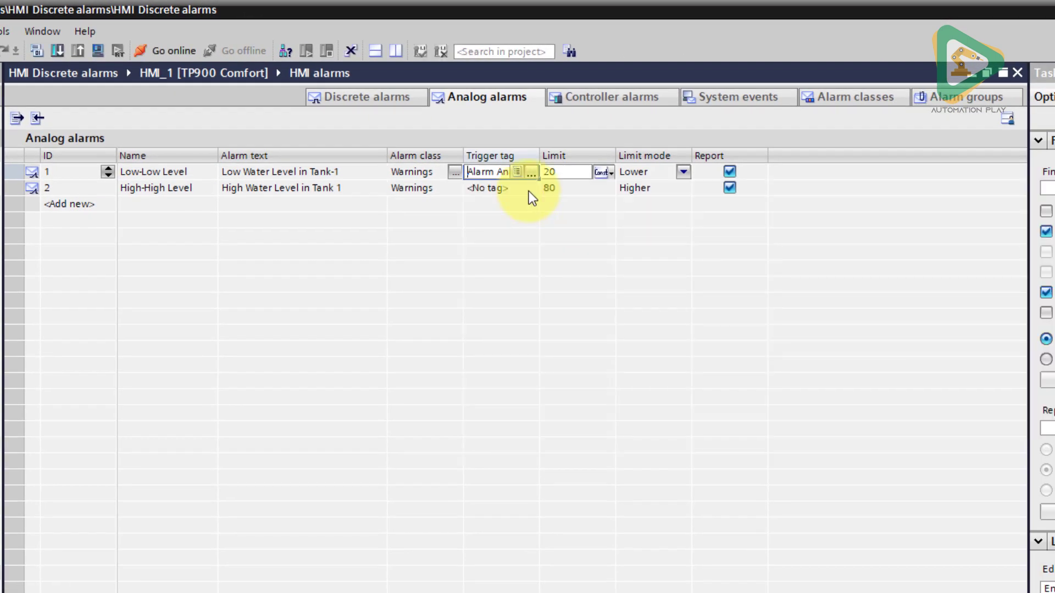
click(529, 190)
click(531, 189)
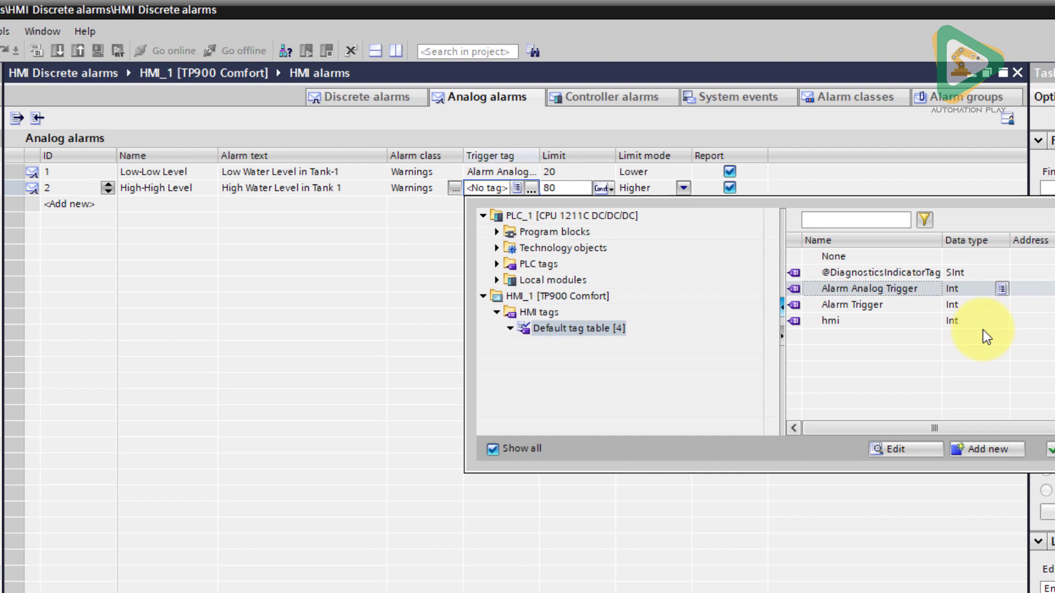
double_click(901, 291)
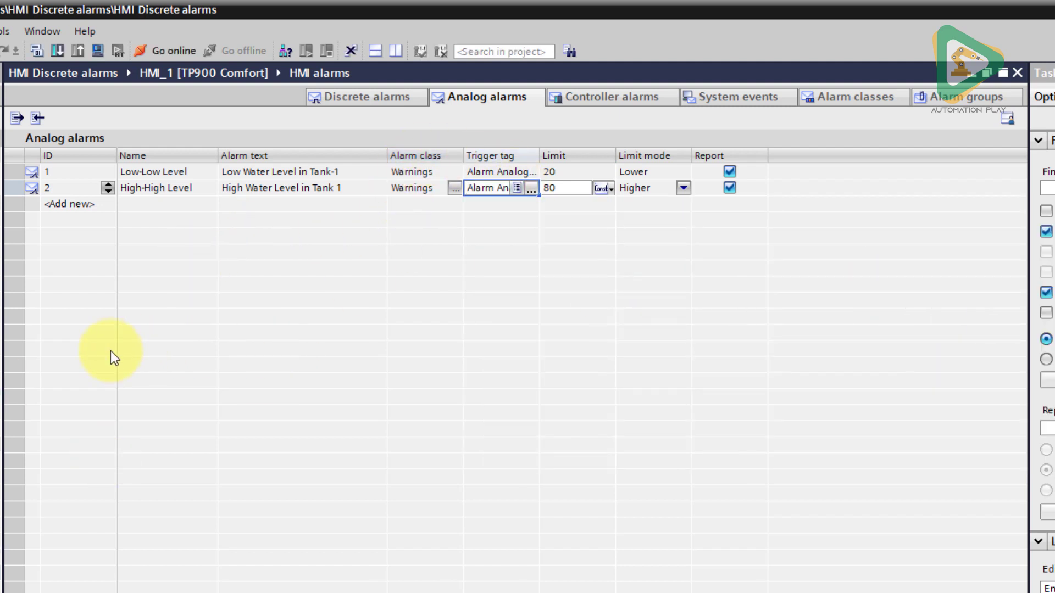
Step: Add a slider beside the alarm view on the Alarms screen and enlarge it to roughly the alarm view's height
click(384, 101)
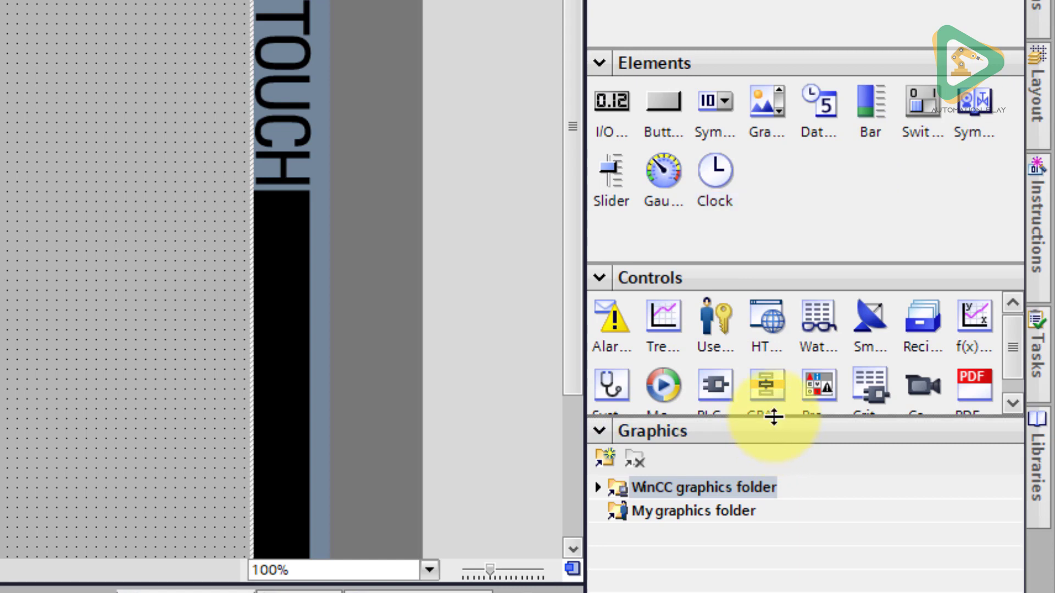
drag(773, 417, 766, 498)
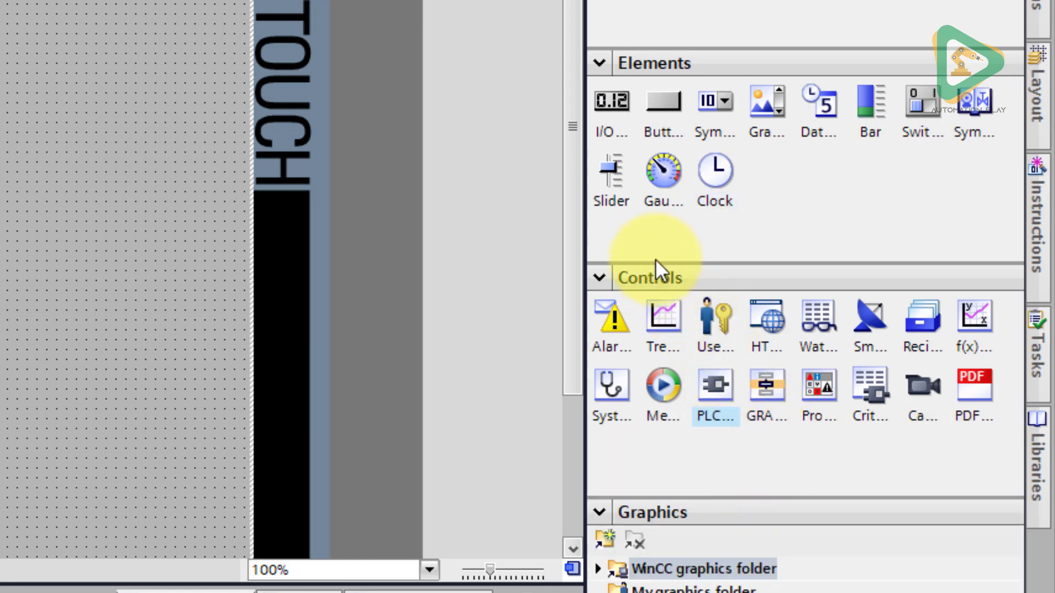
click(616, 187)
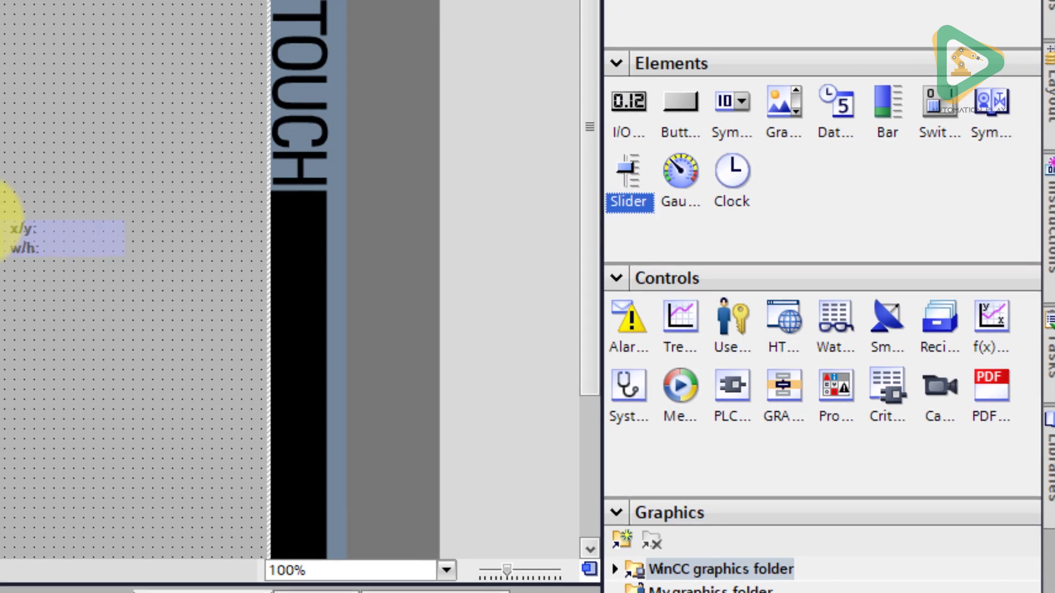
click(311, 226)
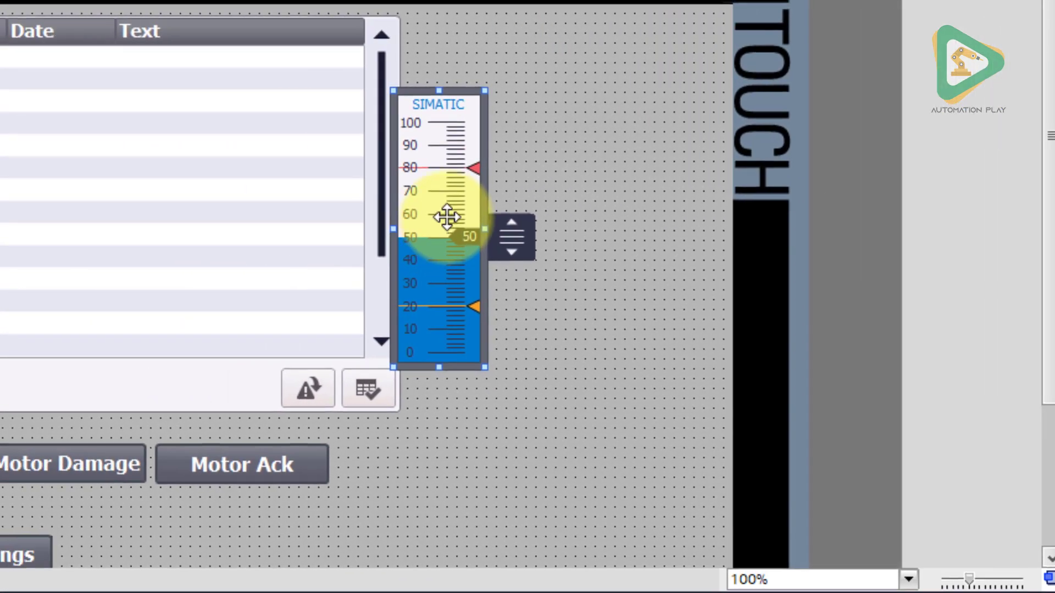
drag(447, 217, 546, 228)
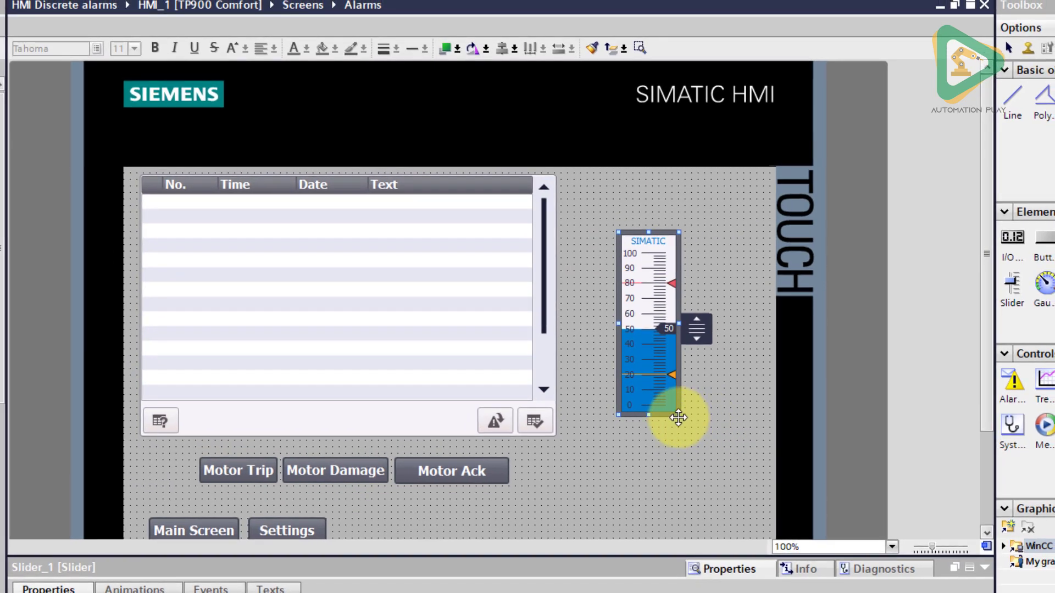
drag(607, 387, 712, 449)
drag(725, 448, 701, 415)
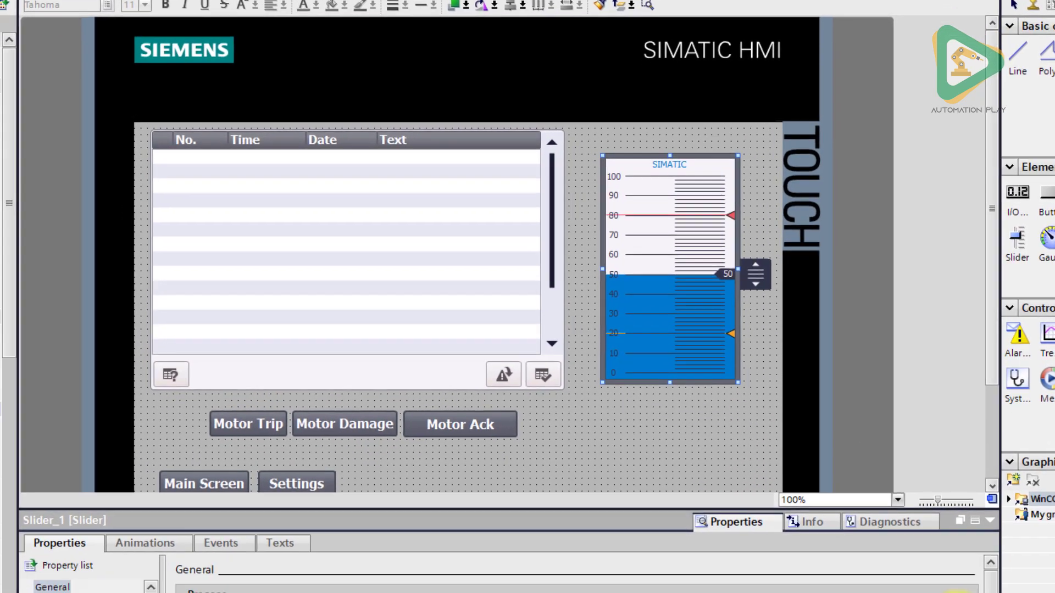
Step: Assign "Alarm Analog Trigger" as both the slider's tag for maximum and its process tag
click(973, 499)
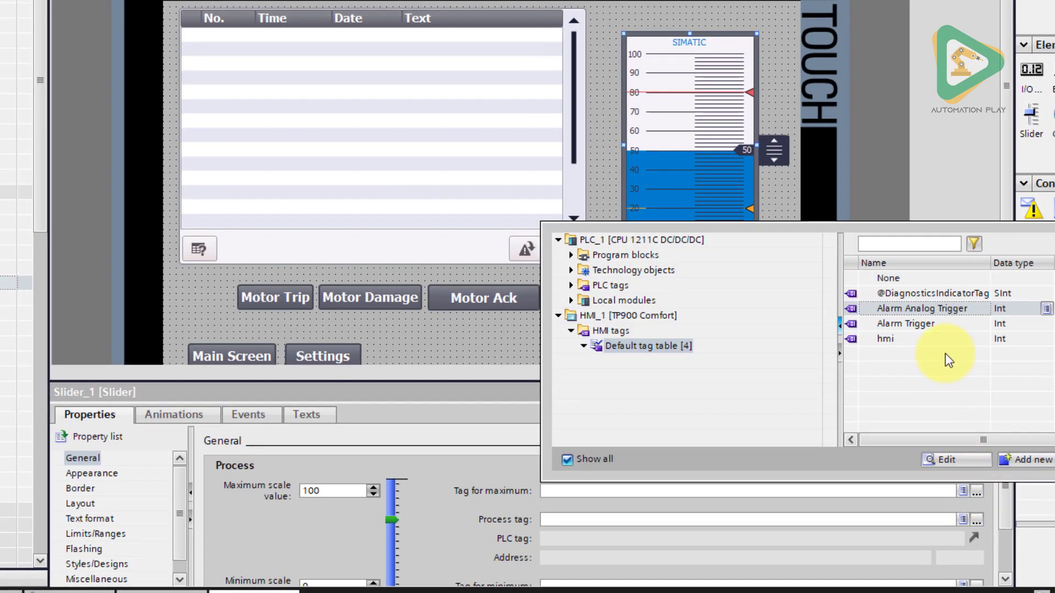
double_click(949, 310)
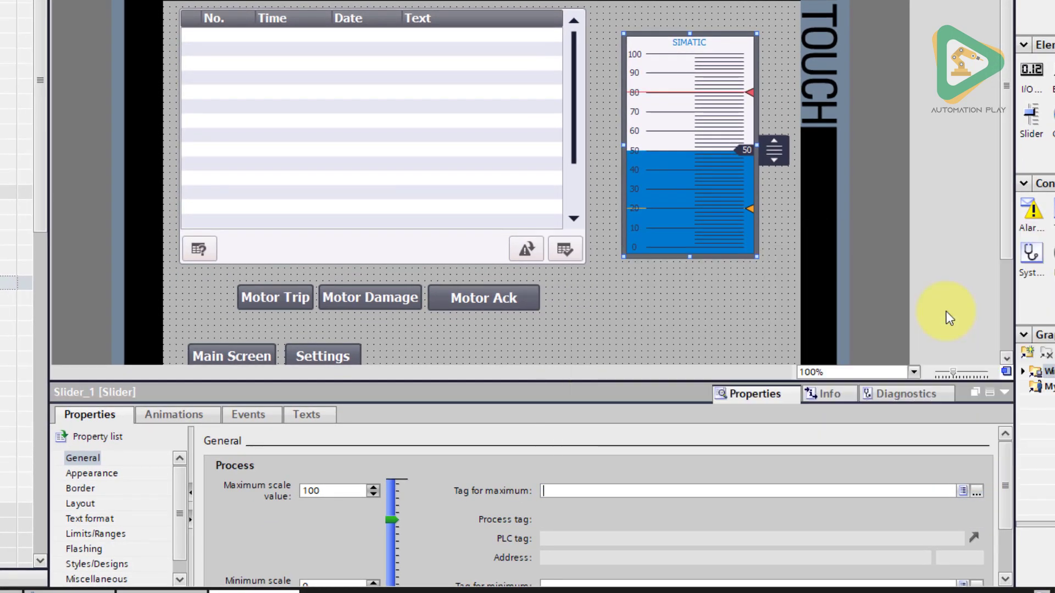
click(885, 520)
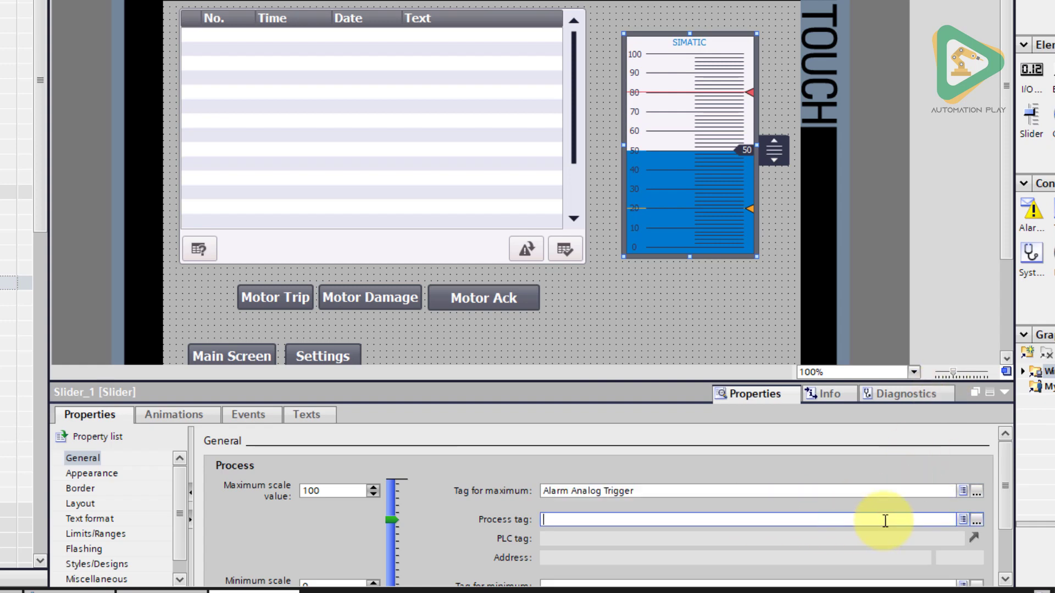
click(976, 519)
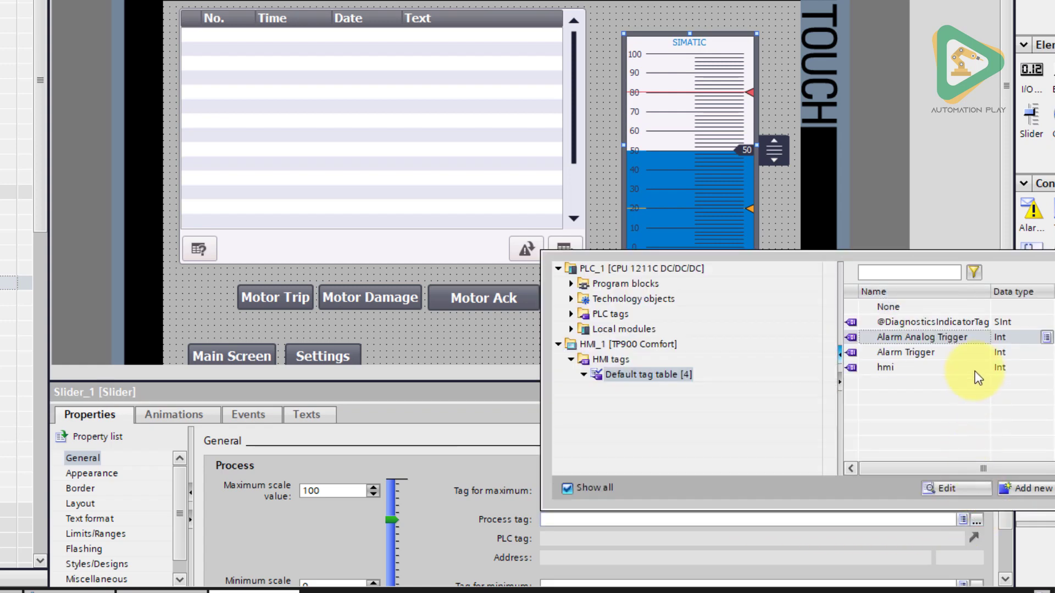
double_click(968, 338)
scroll(849, 552, down, 3)
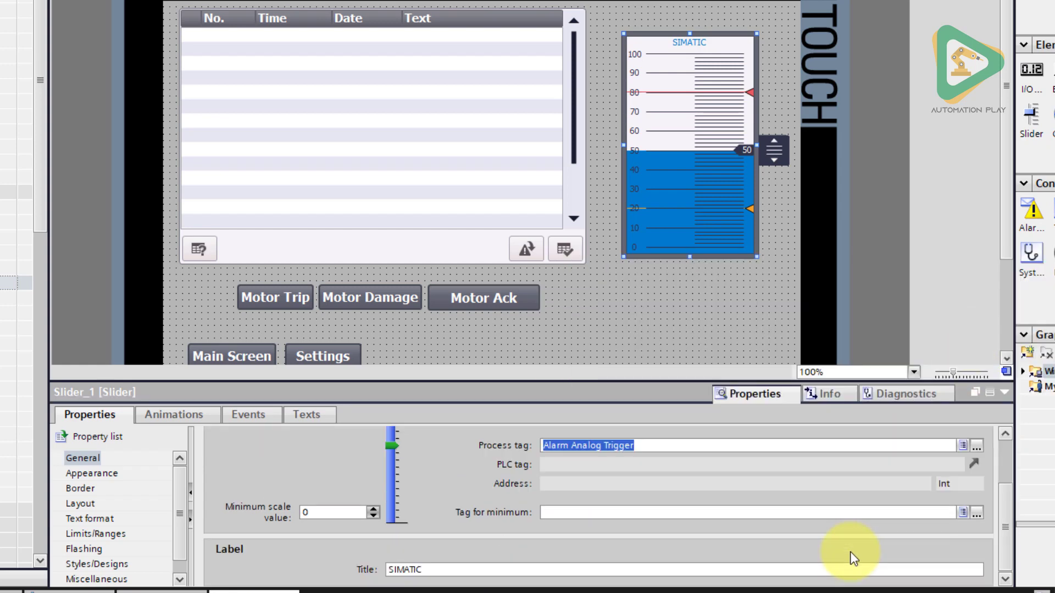
scroll(849, 552, up, 3)
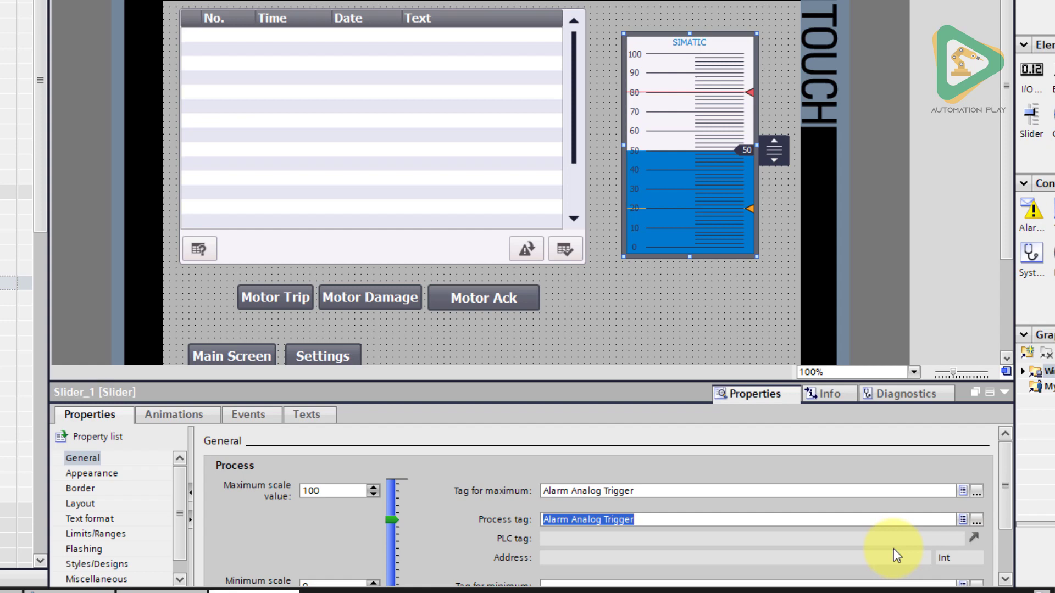
scroll(894, 548, down, 3)
scroll(894, 548, up, 3)
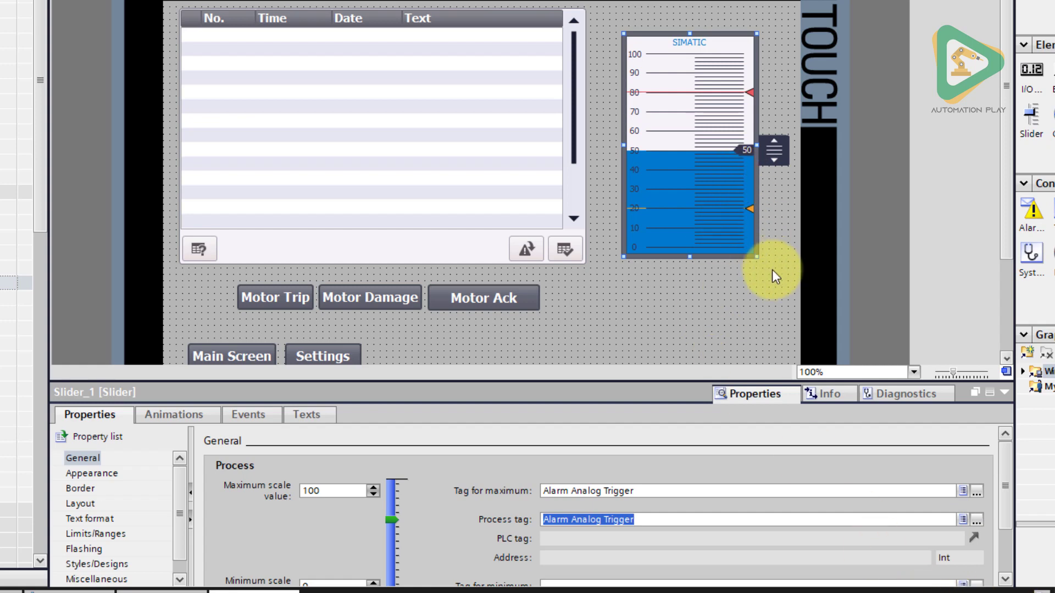
click(779, 289)
click(701, 207)
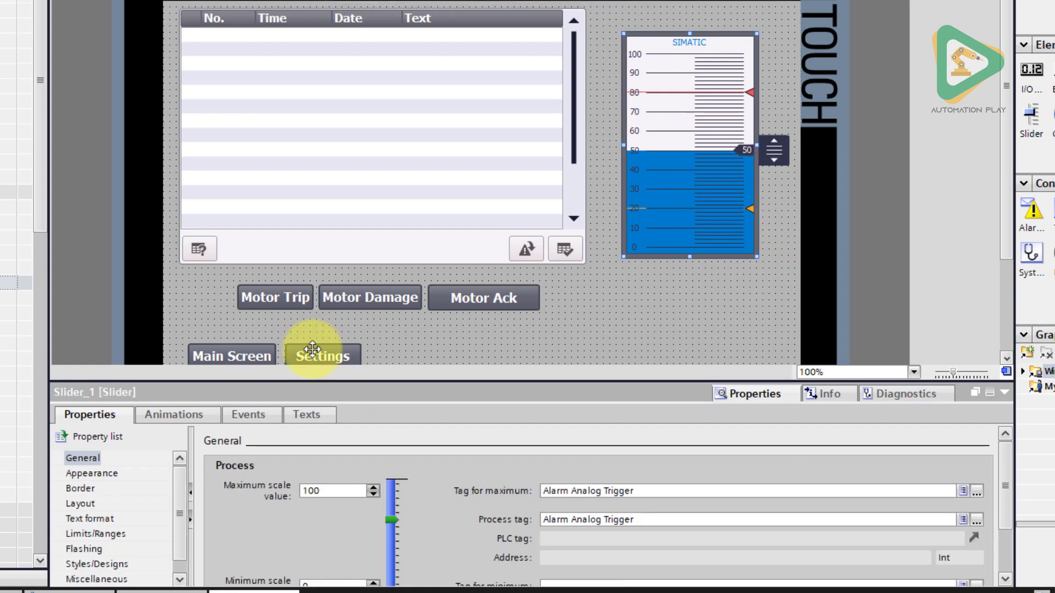
Step: Try to raise the level with the slider on the simulated Alarms screen, and close the runtime
click(761, 281)
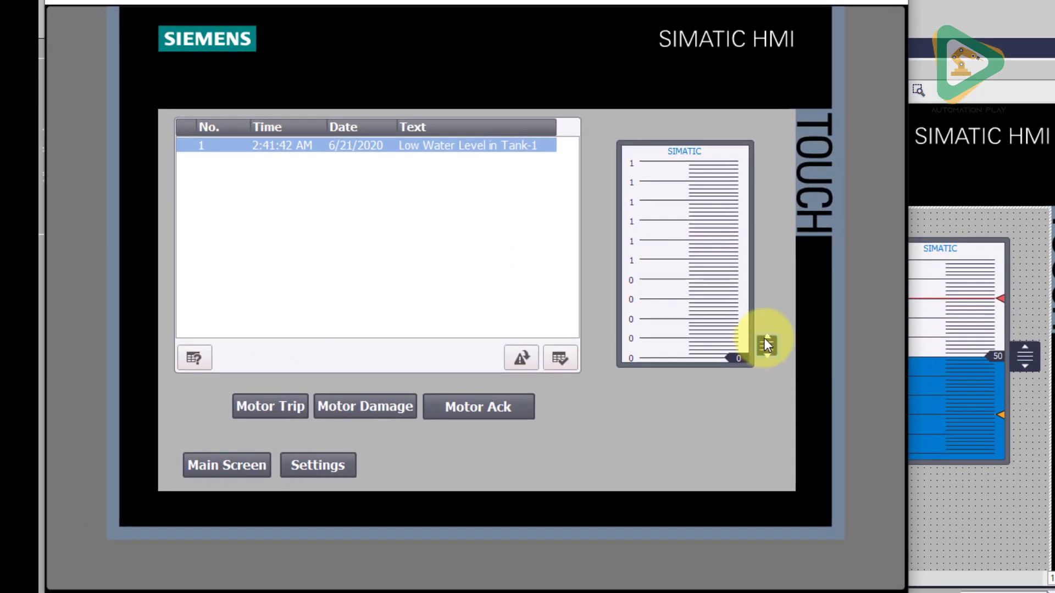
click(767, 345)
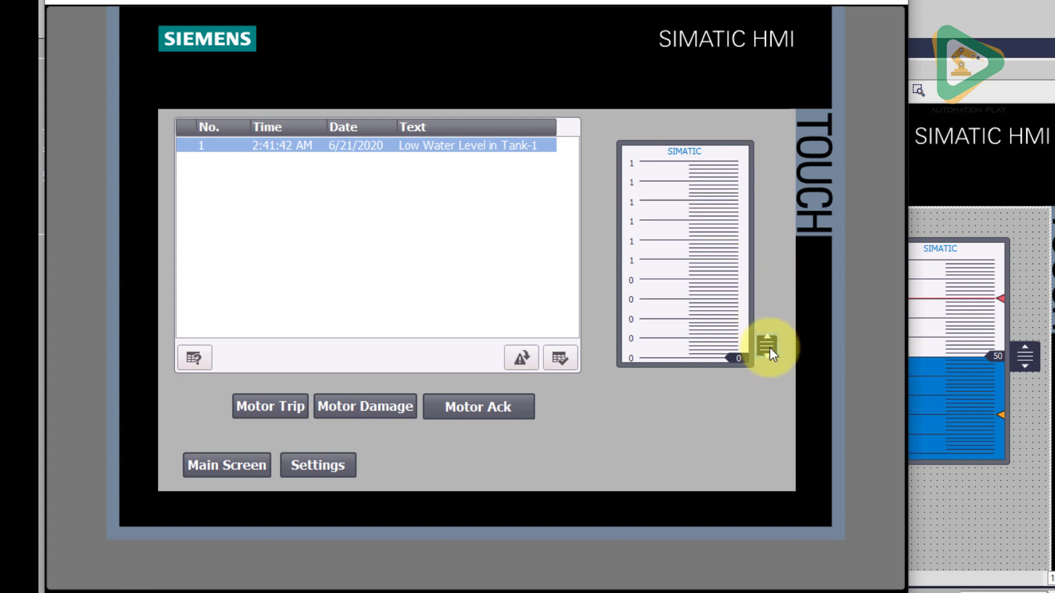
click(883, 4)
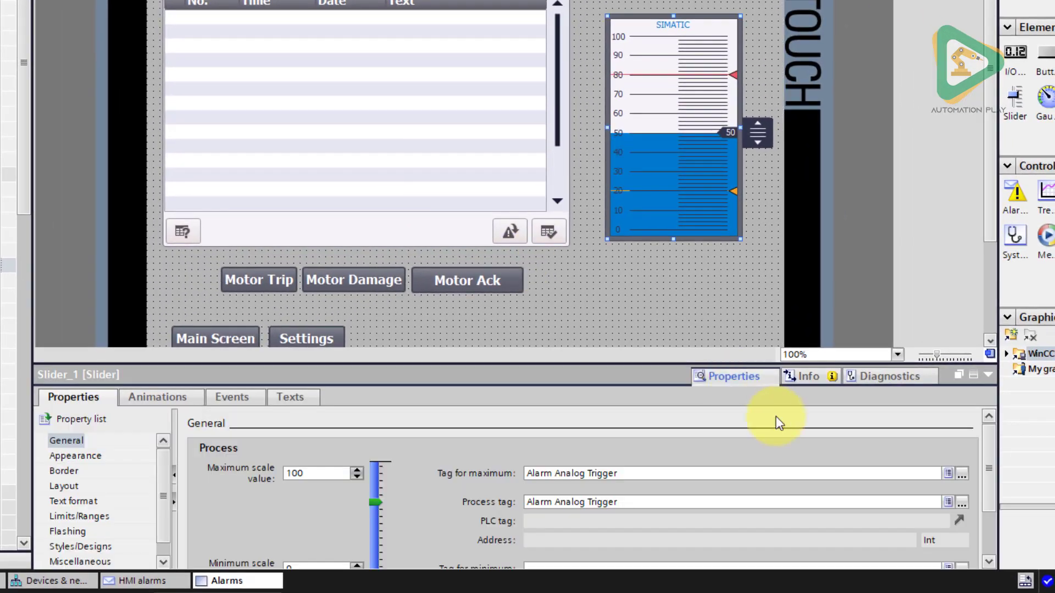
Step: Remove the tag for maximum from the slider on the Alarms screen by choosing None
click(962, 474)
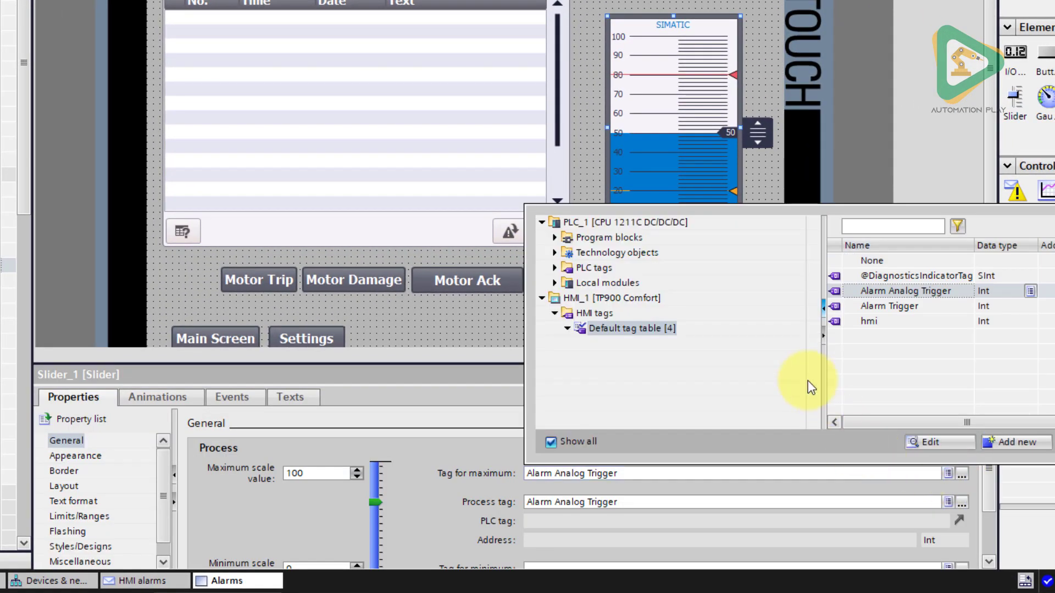
double_click(879, 260)
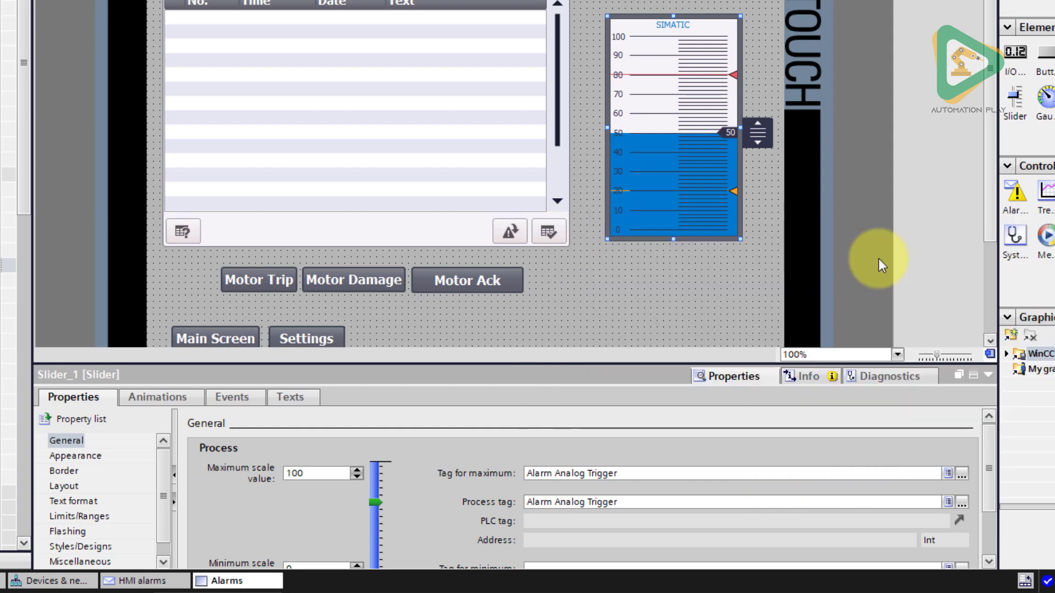
click(635, 325)
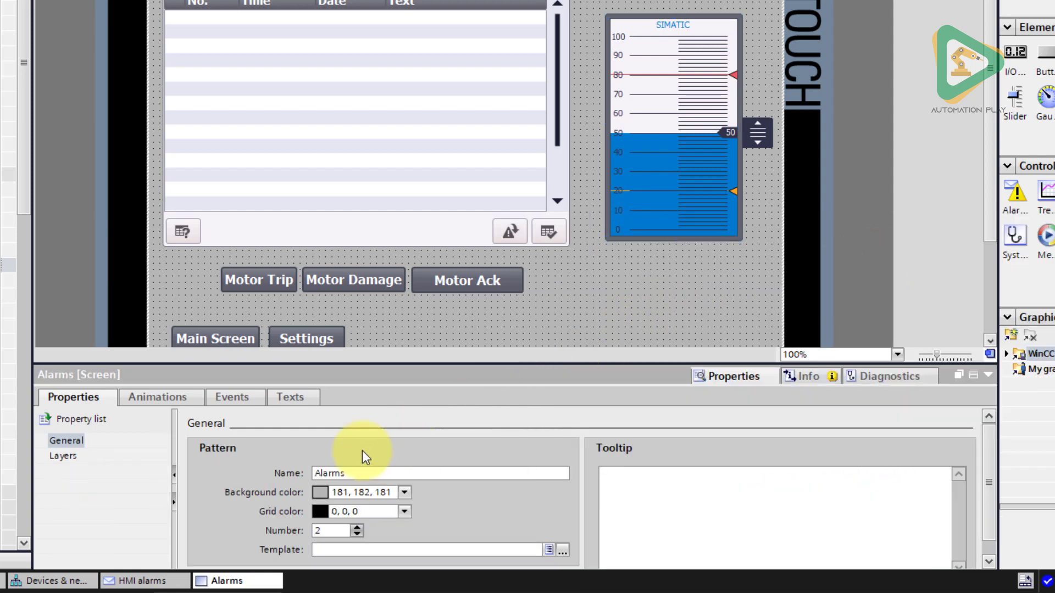
click(685, 124)
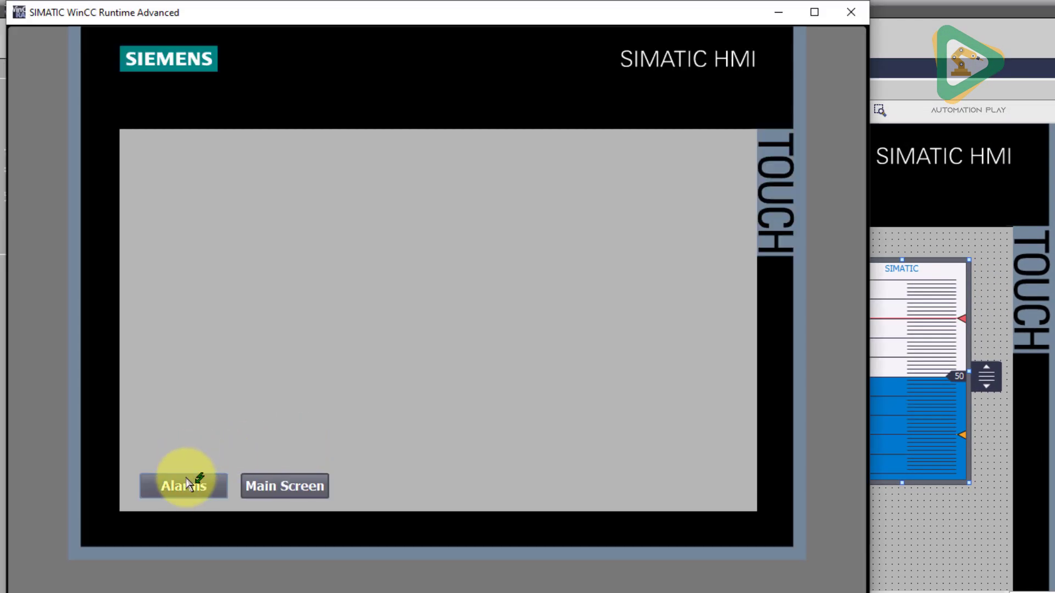
Step: Open the Alarms screen in the simulated runtime and close the Active system events window
click(187, 483)
drag(718, 360, 740, 391)
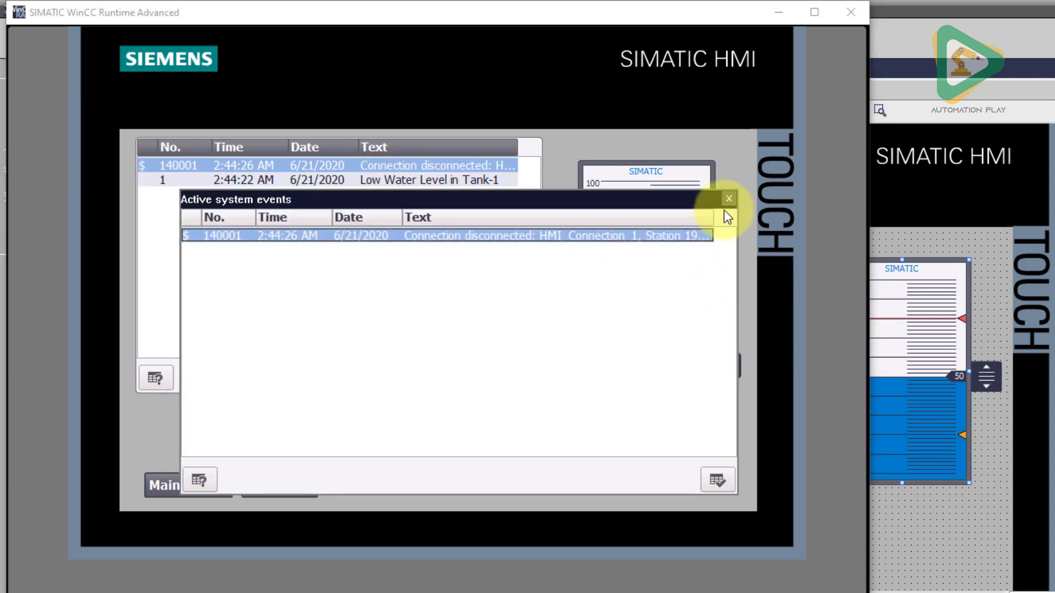
click(727, 199)
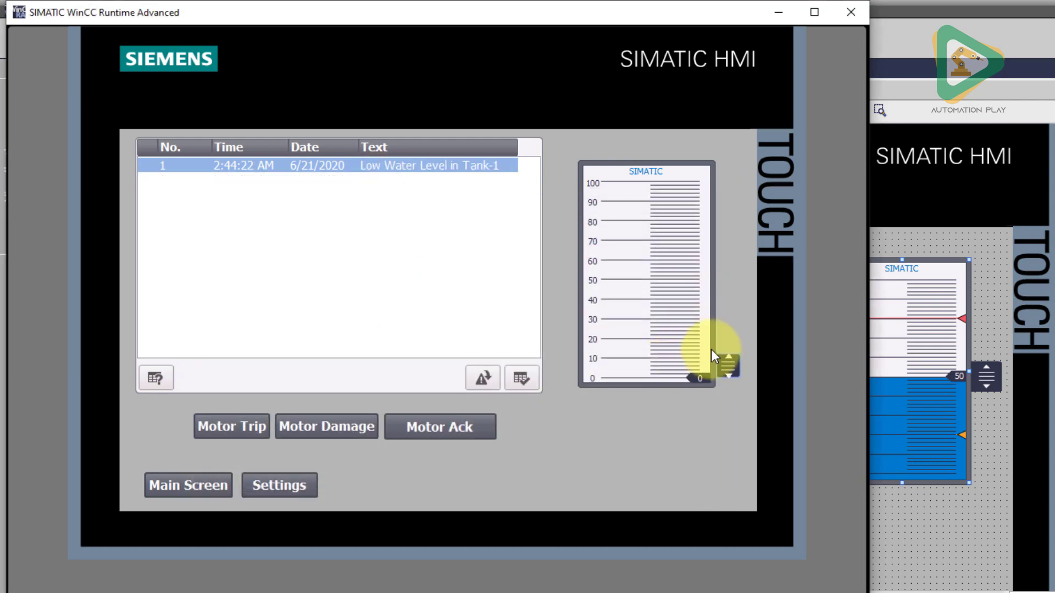
Step: Raise the tank level to about 84 and then higher with the slider to test the high water level alarm
drag(724, 364, 734, 212)
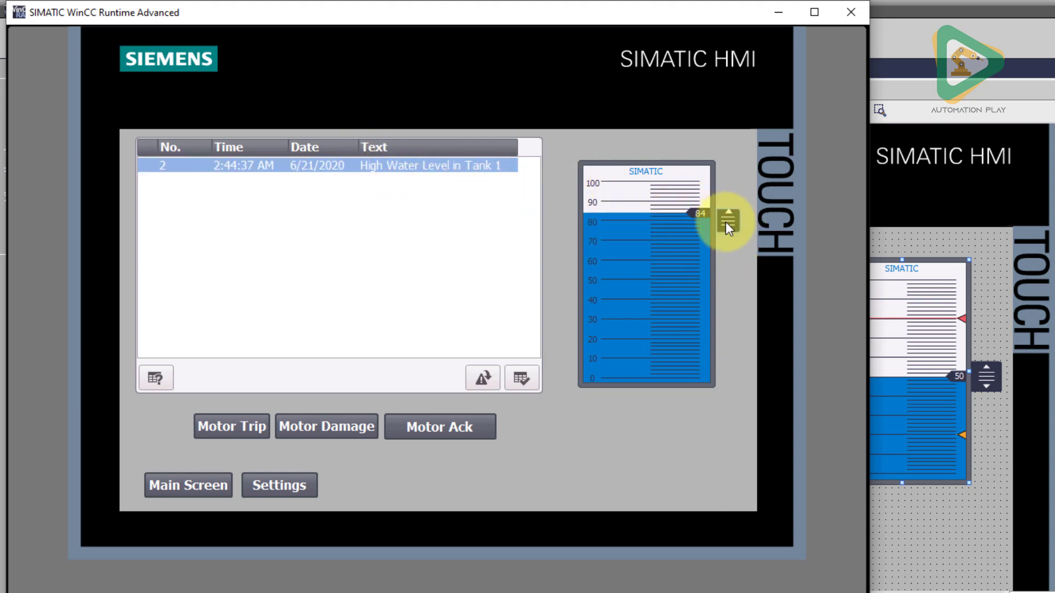
drag(725, 222, 733, 193)
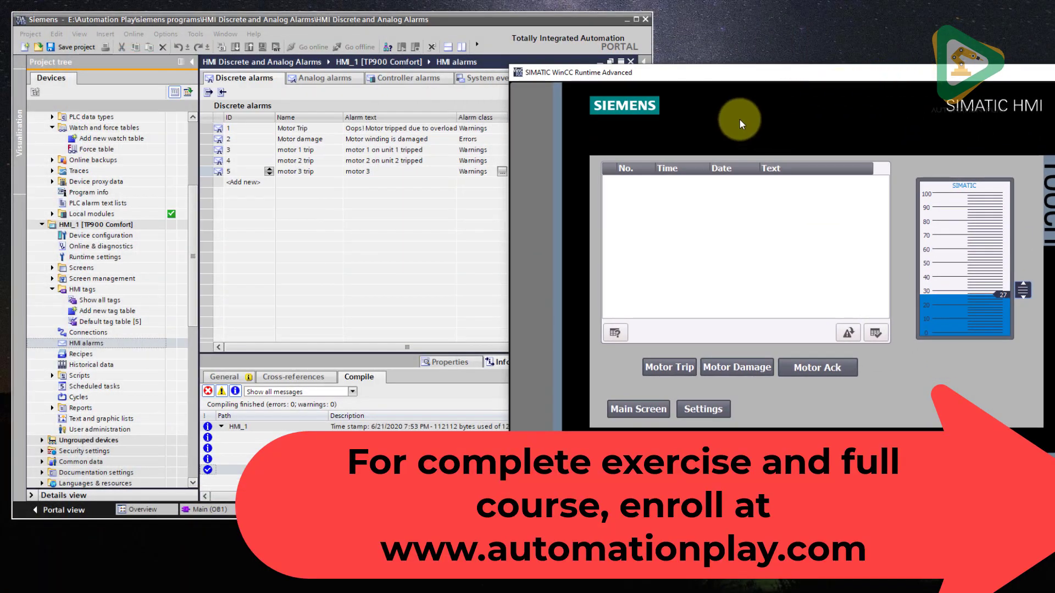
Step: Switch to TIA Portal, narrow its window beside the simulated HMI, and open the PLC program block Main [OB1]
click(650, 39)
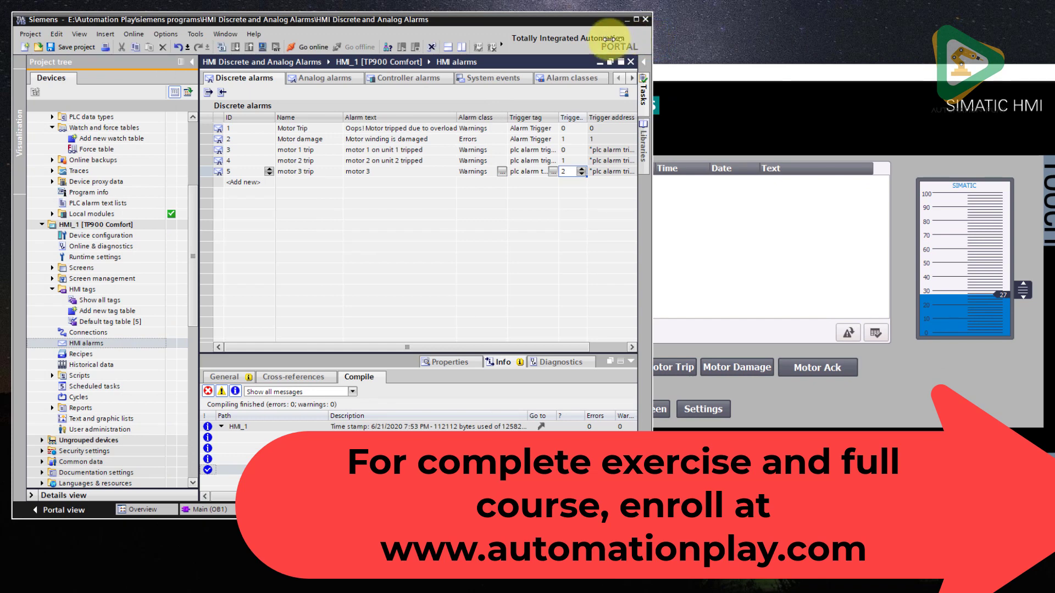
drag(652, 40, 583, 39)
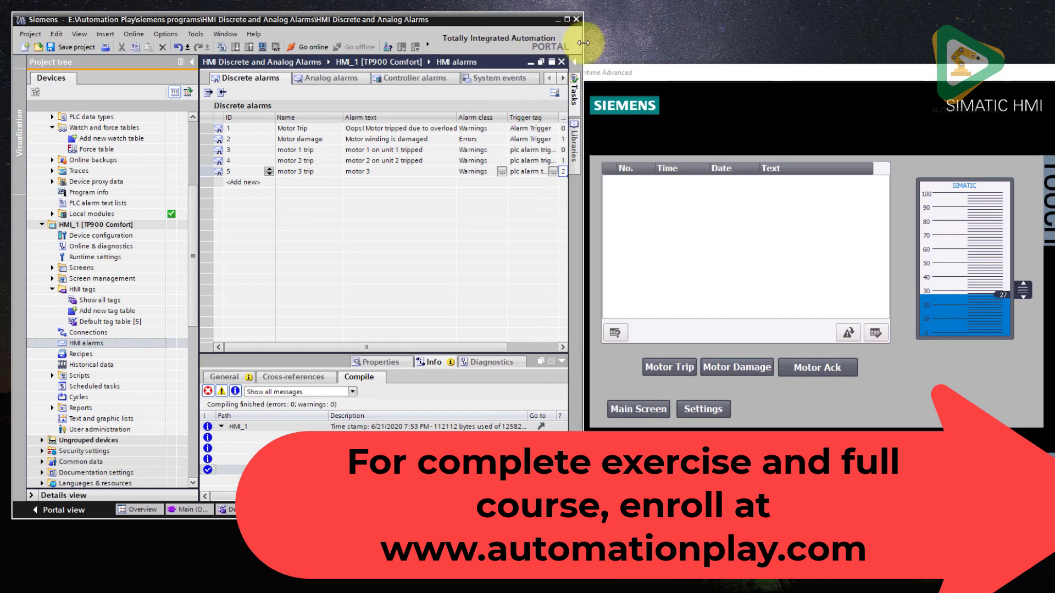
drag(189, 206, 189, 138)
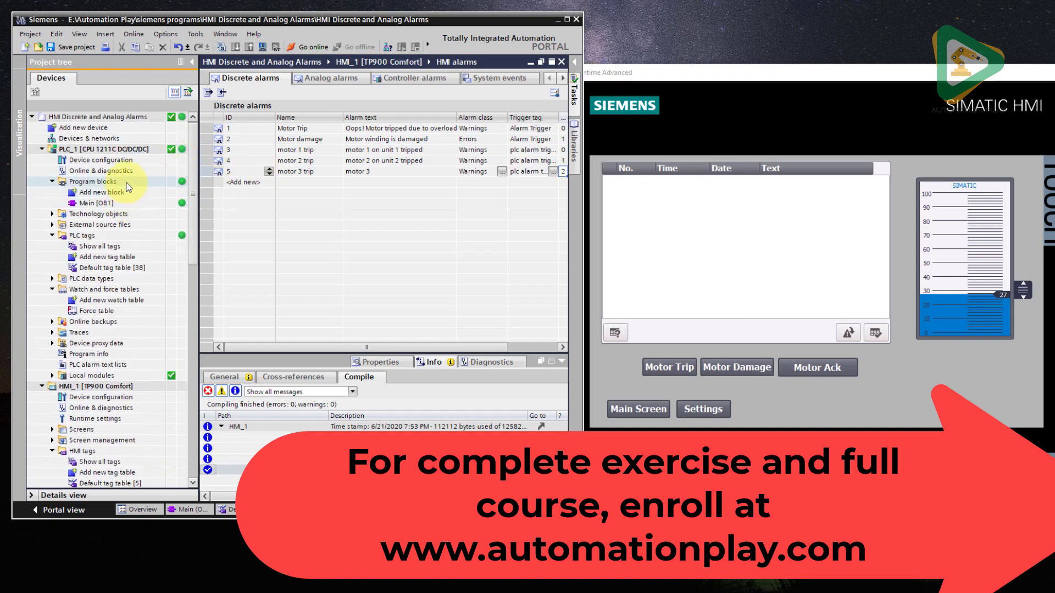
click(117, 206)
double_click(116, 207)
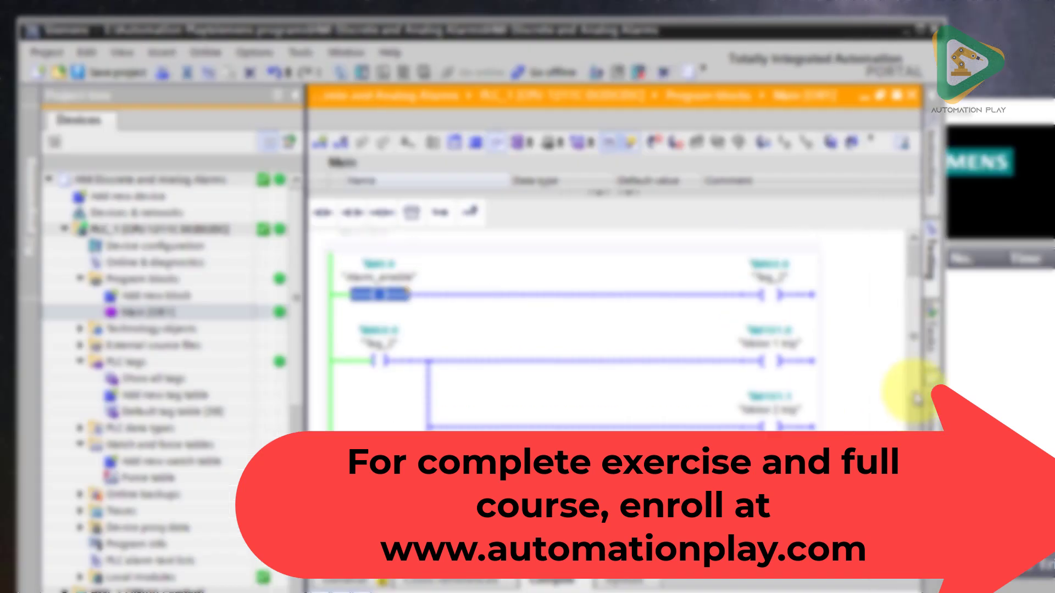
Step: Examine the alarm-enable and motor trip rungs in Main [OB1], and open the default tag table of HMI_1
click(417, 297)
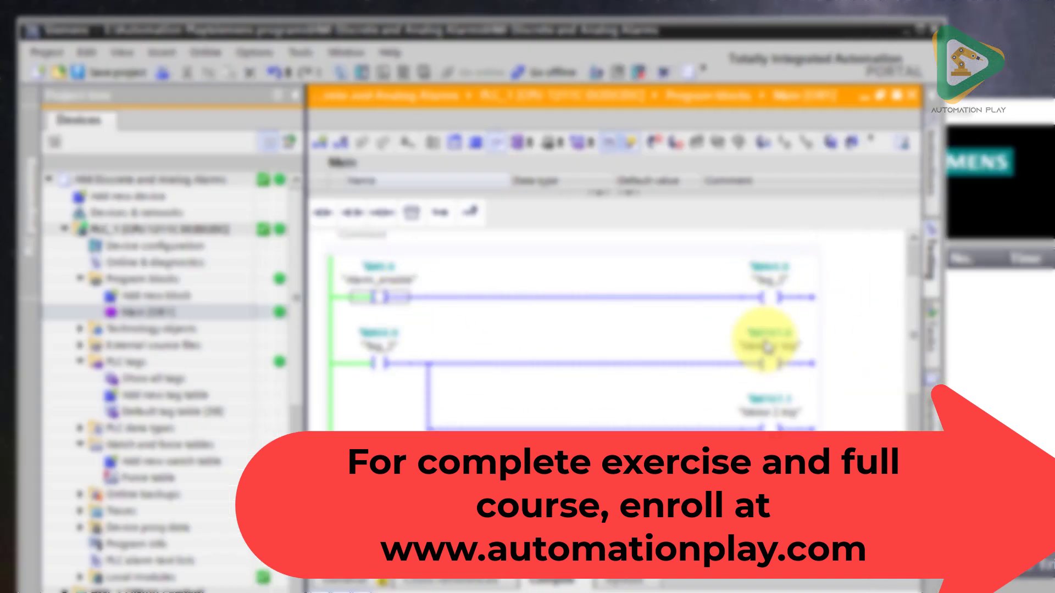
drag(913, 339, 914, 344)
drag(298, 252, 300, 320)
double_click(170, 374)
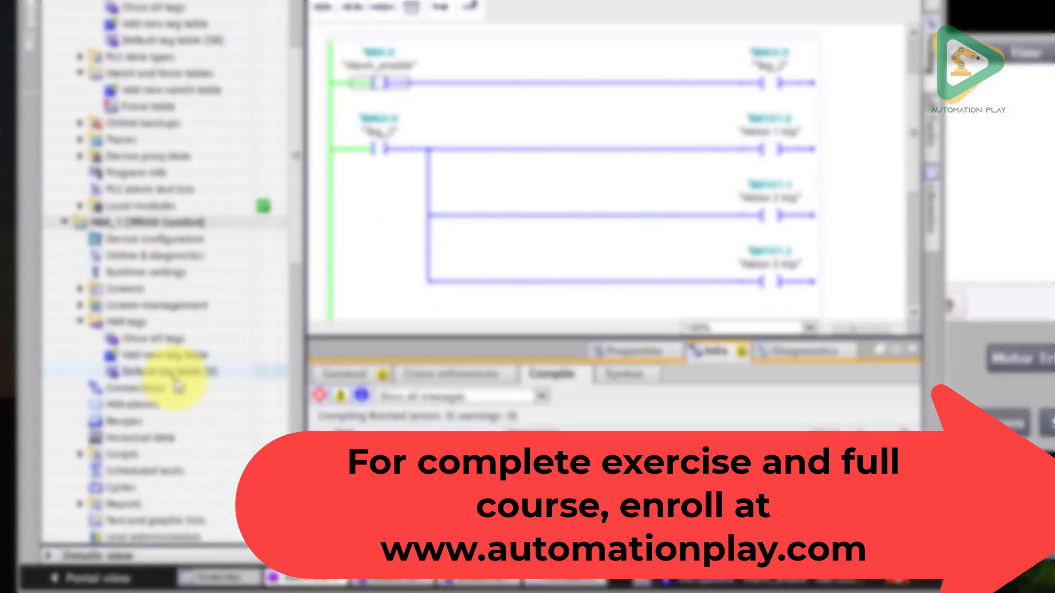